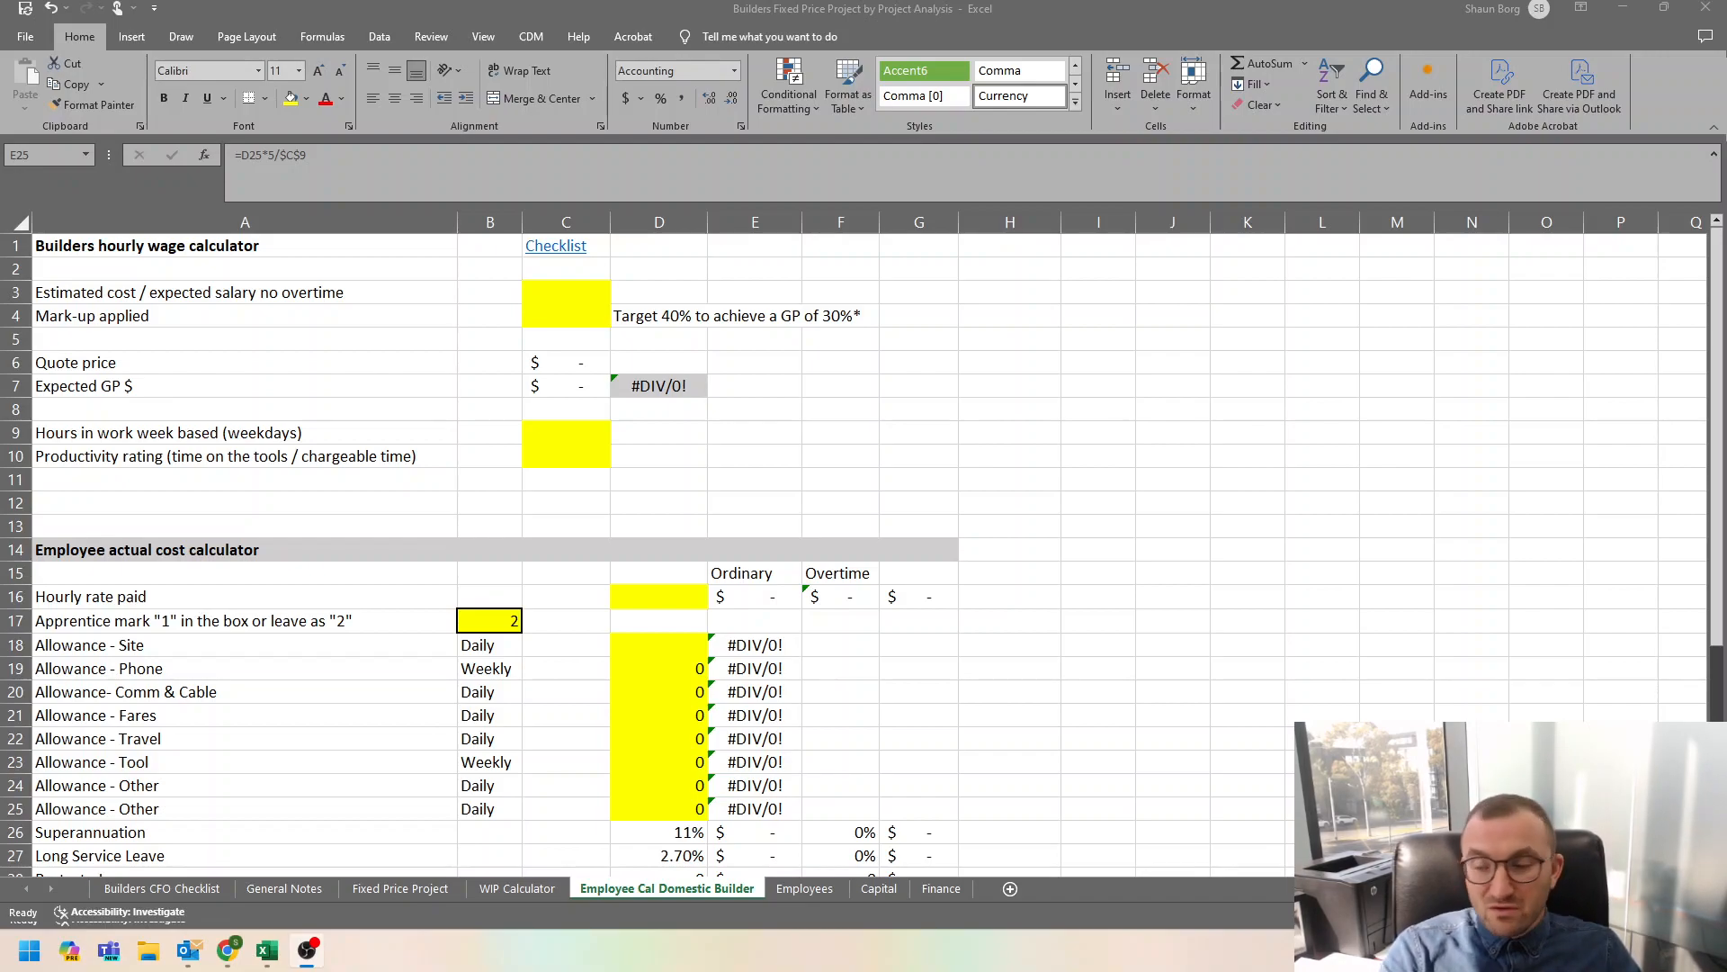
Enter 100000 as the estimated cost / expected salary without overtime in cell C3.
click(572, 293)
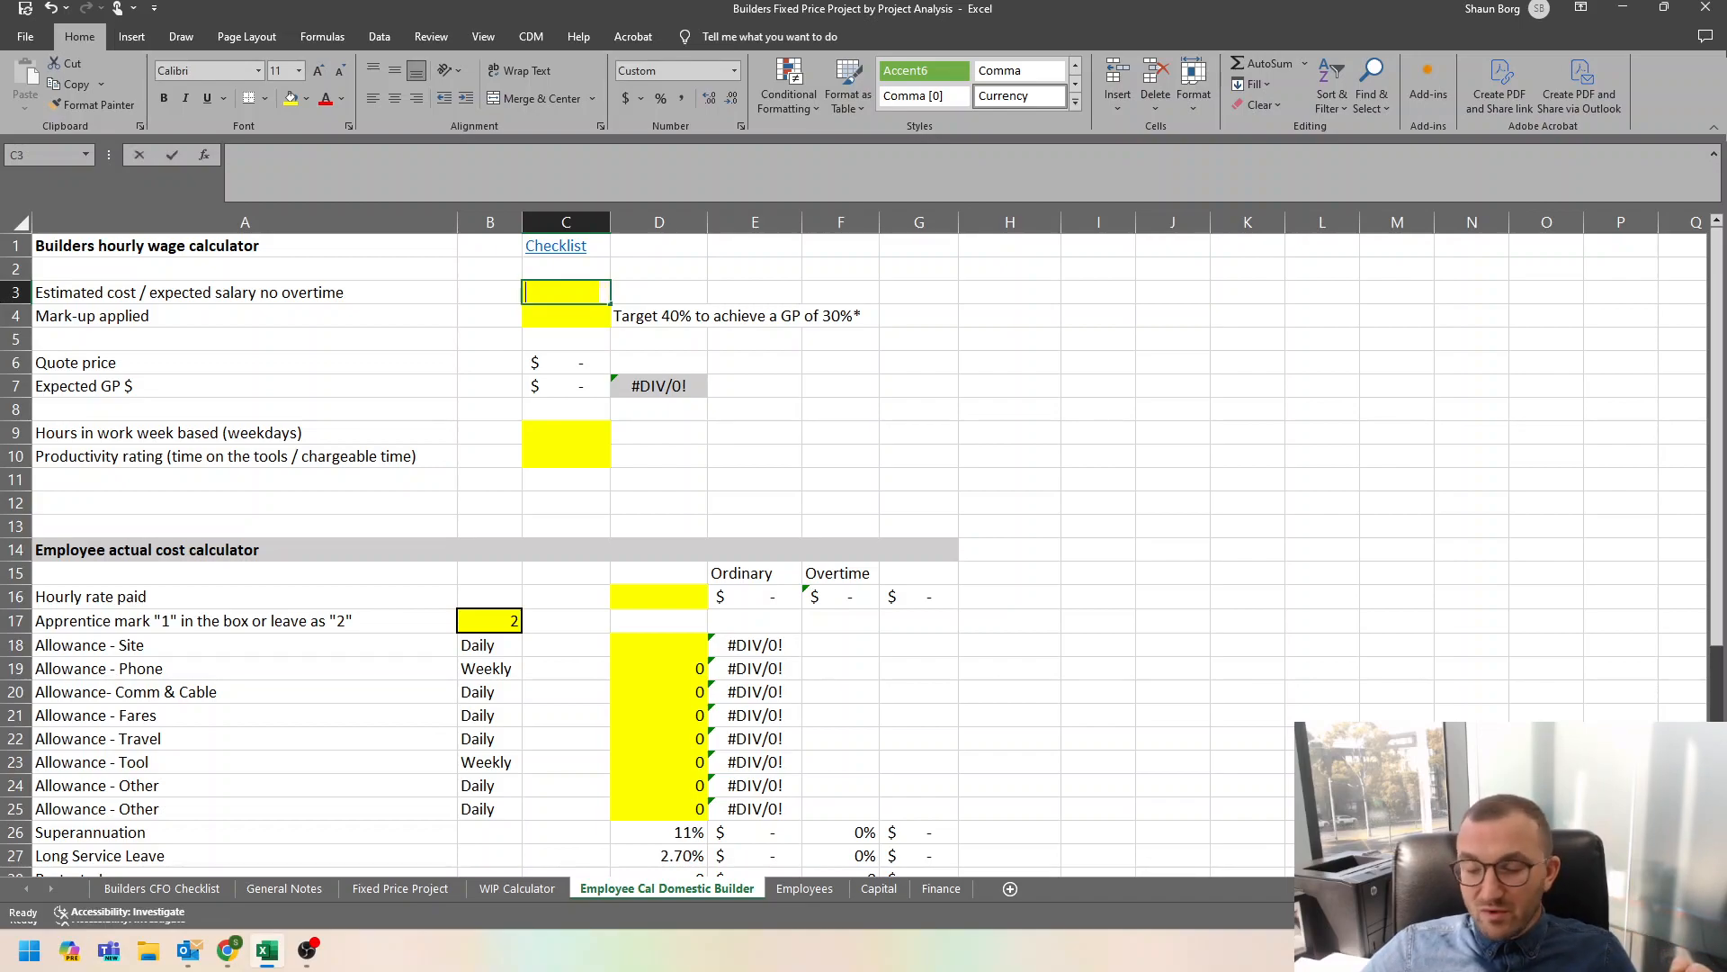
text(100000)
key(Return)
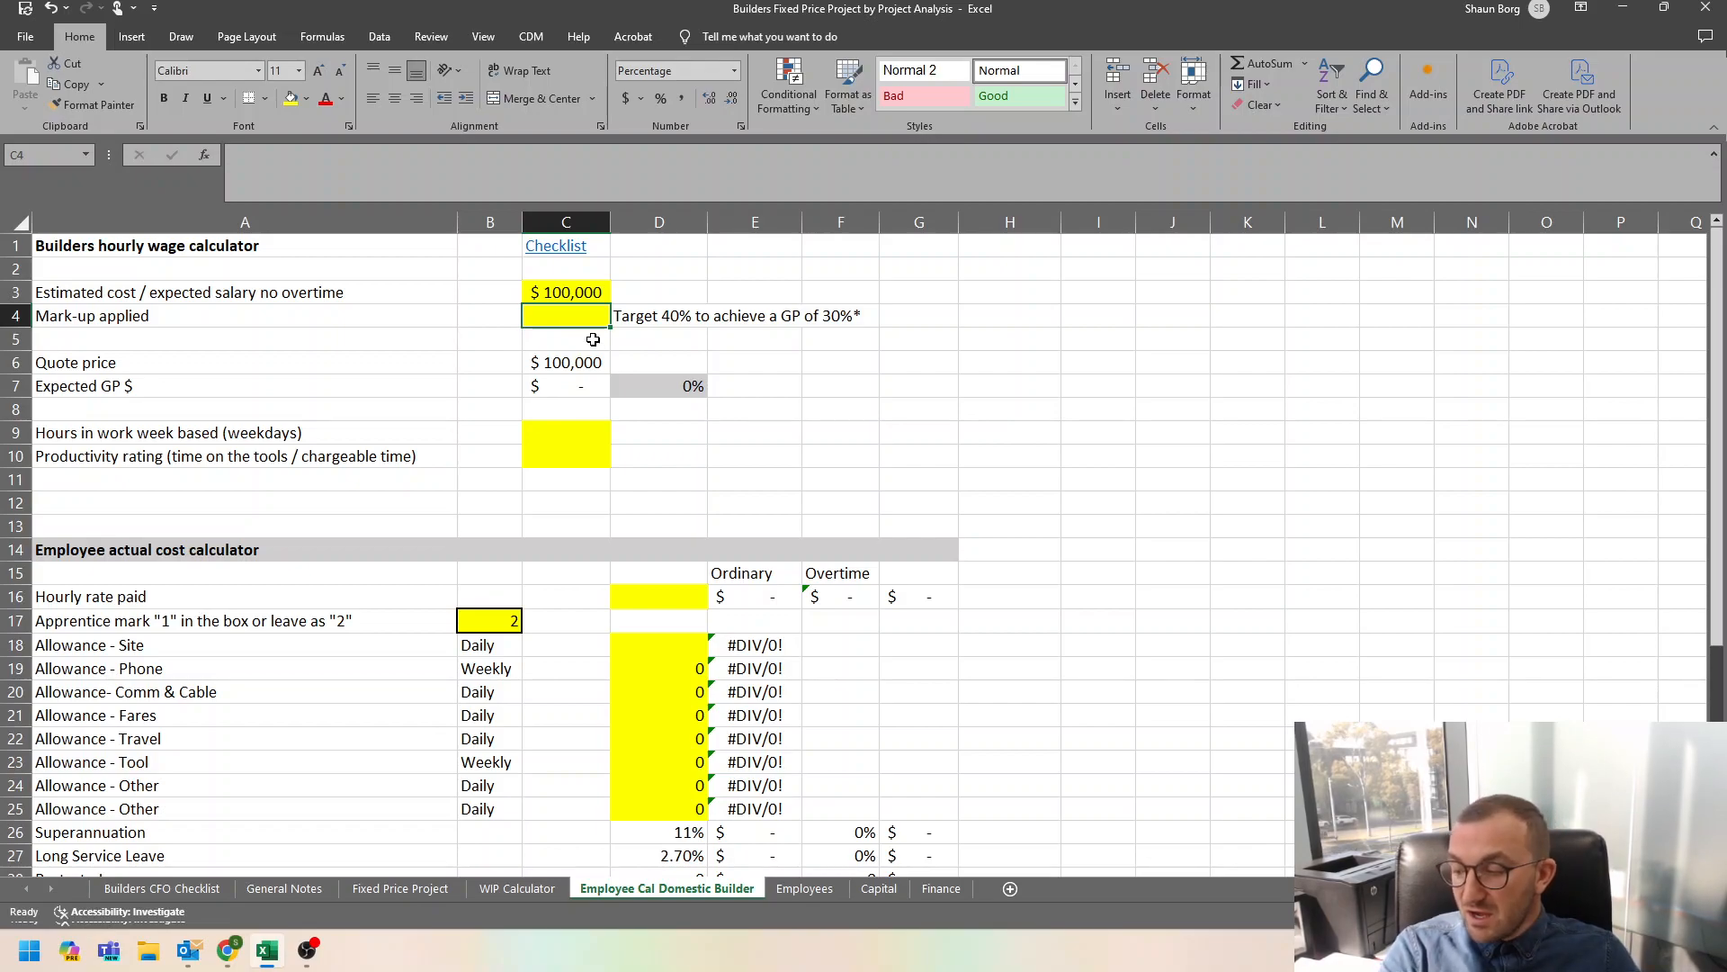
Apply a 40% mark-up in cell C4 and check the expected gross profit percentage.
text(40)
key(Return)
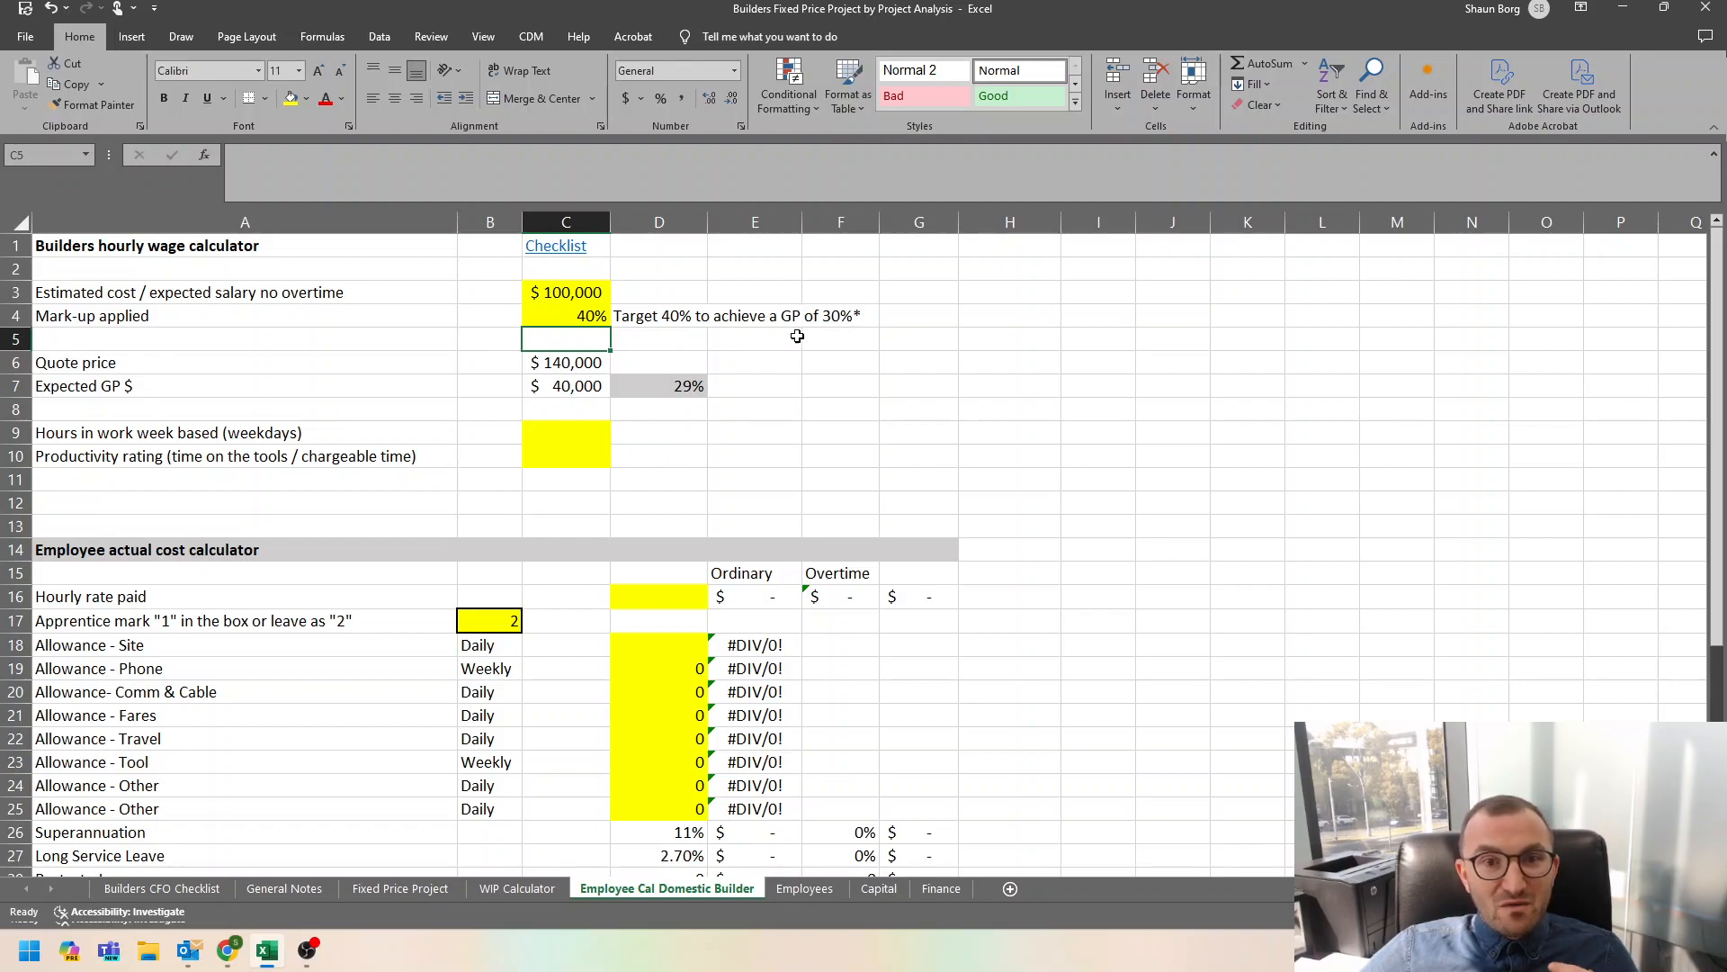
click(594, 317)
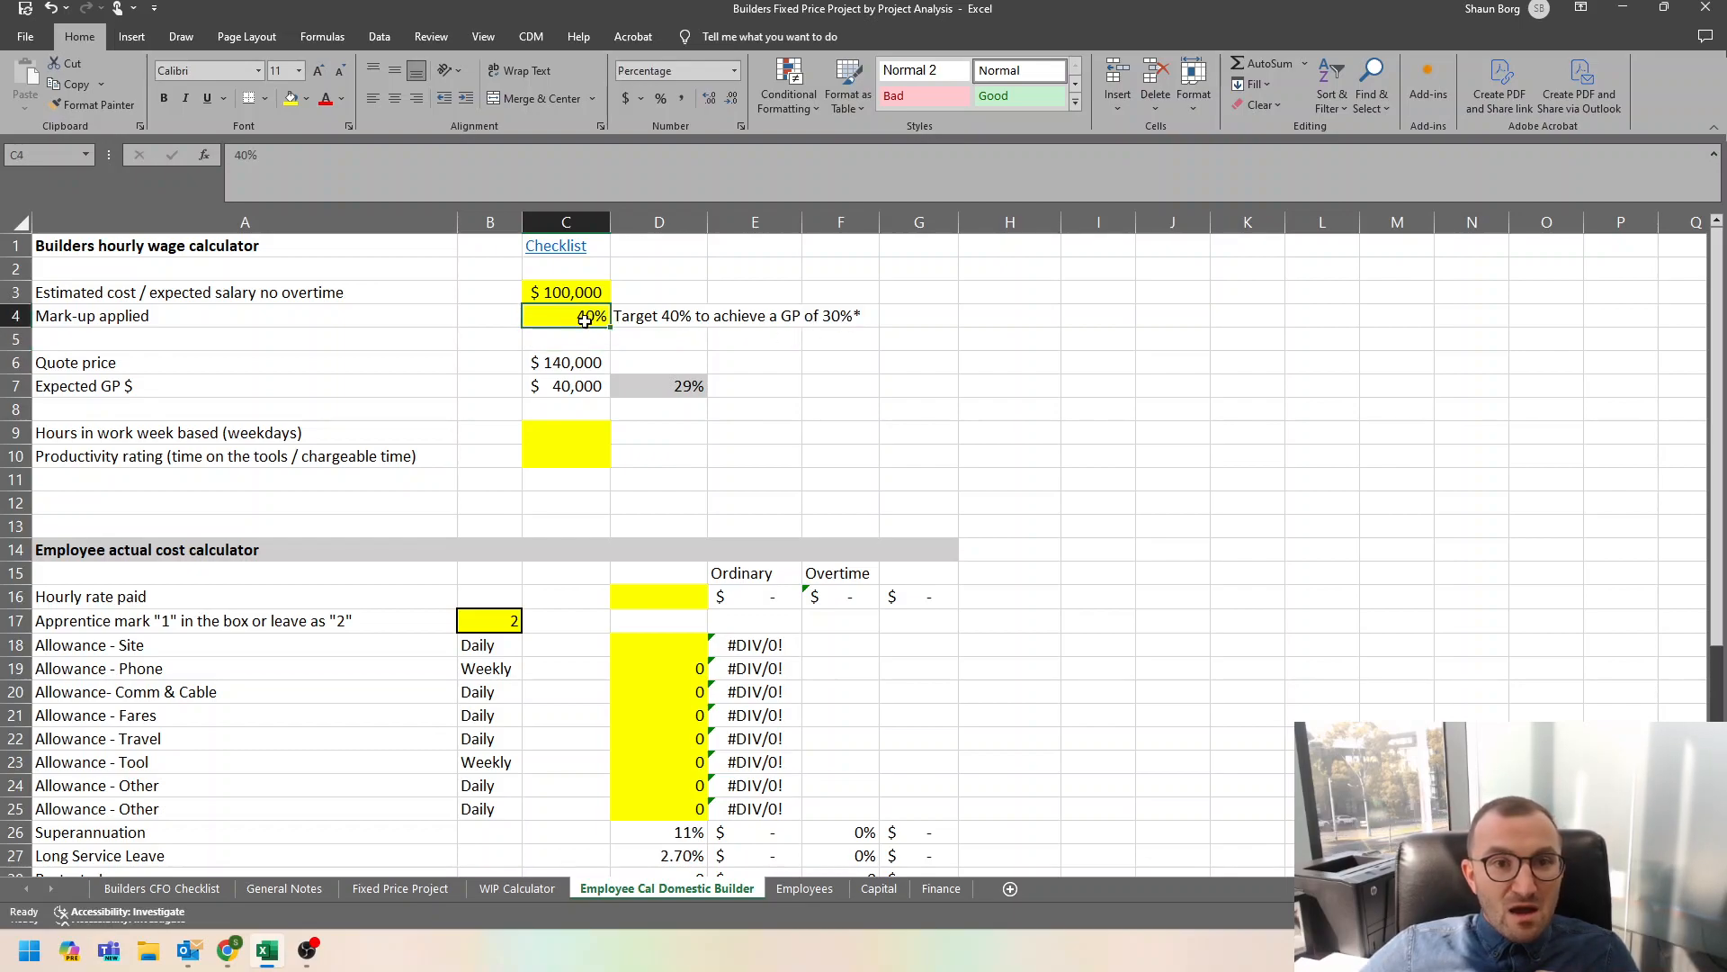
click(686, 382)
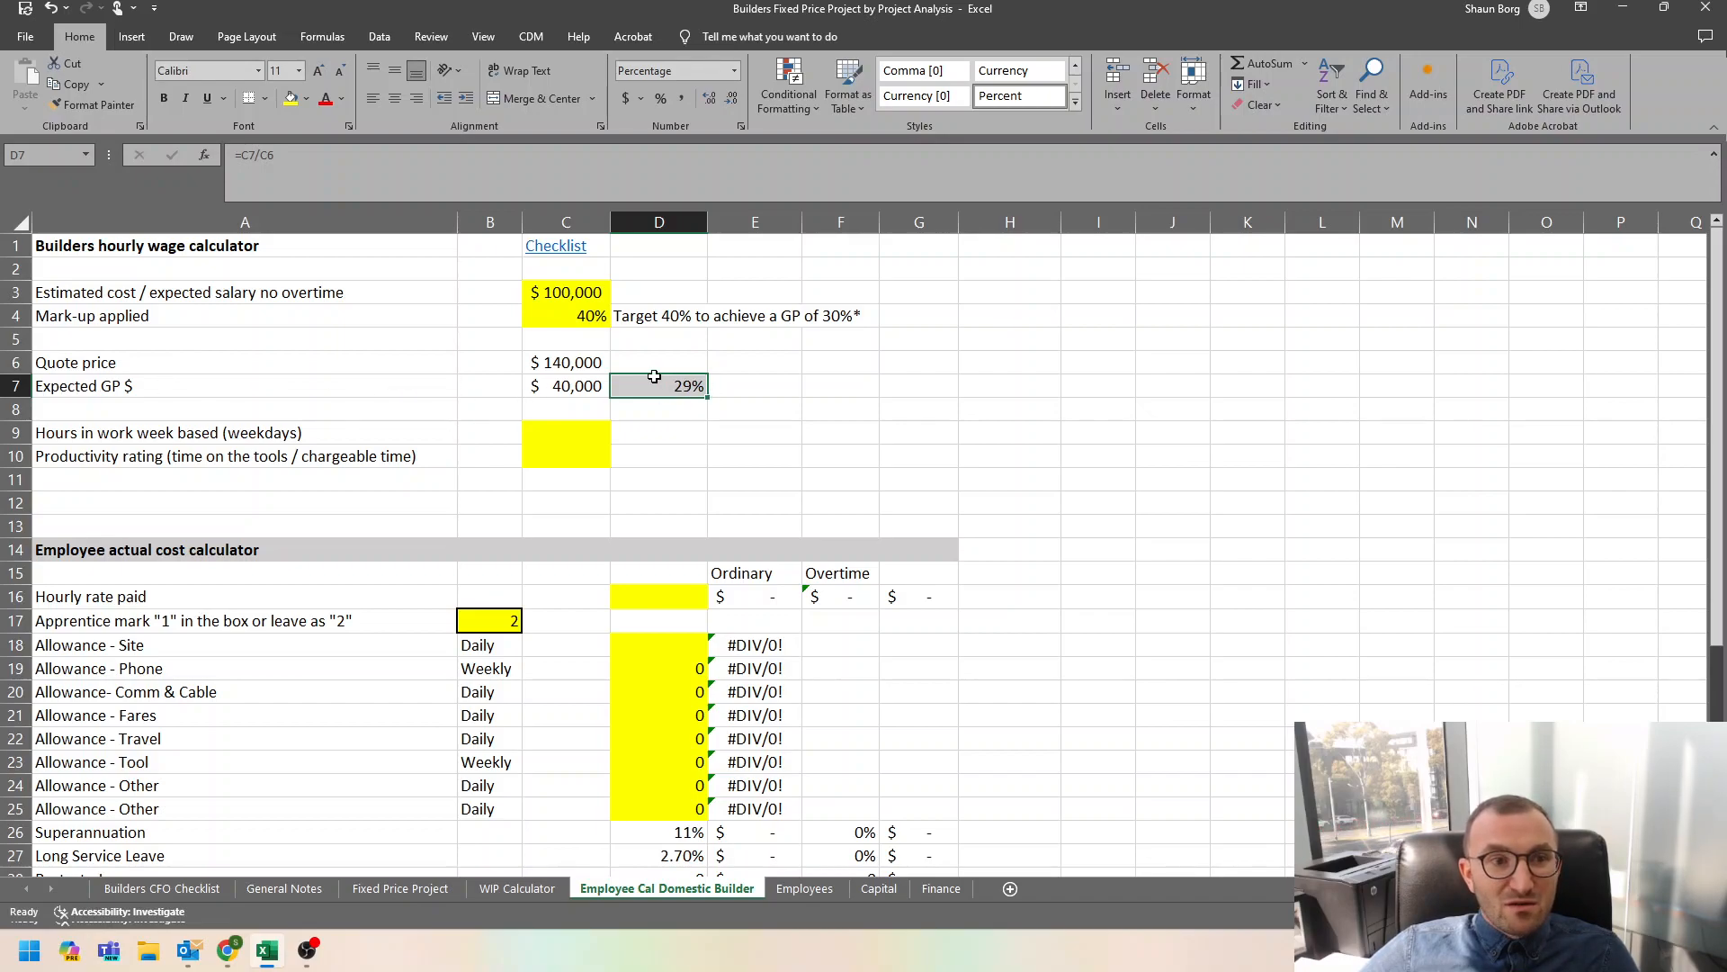
Set the applied mark-up in cell C4 to 33%.
click(596, 320)
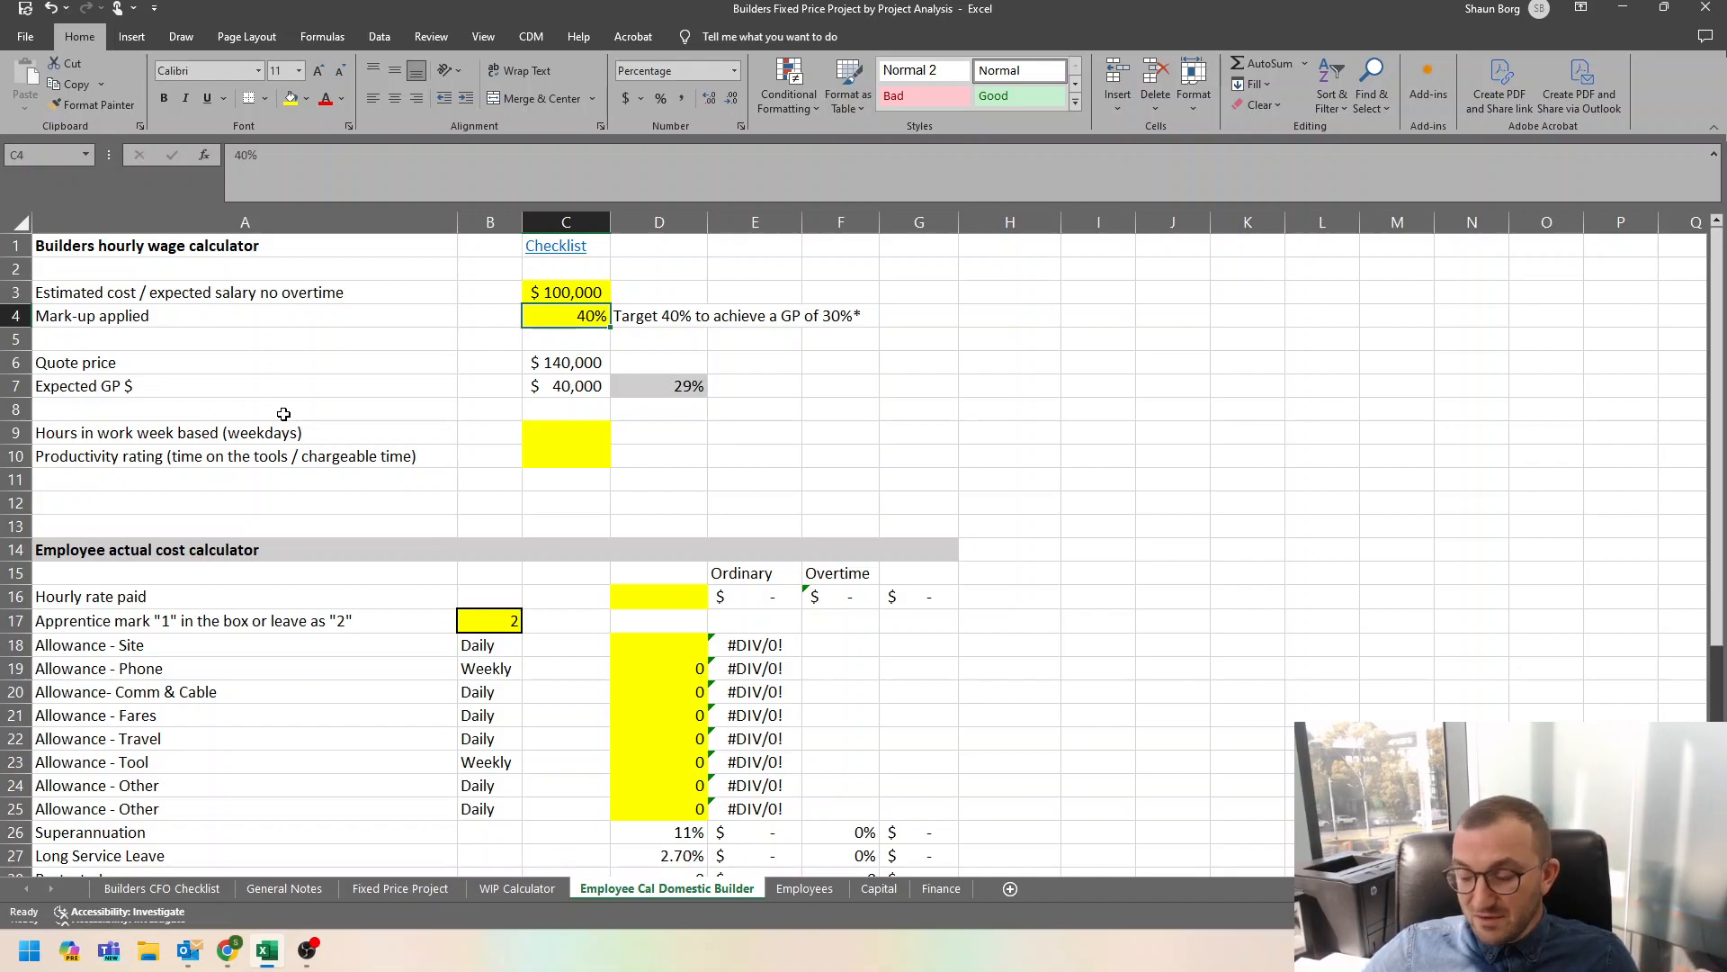
text(33)
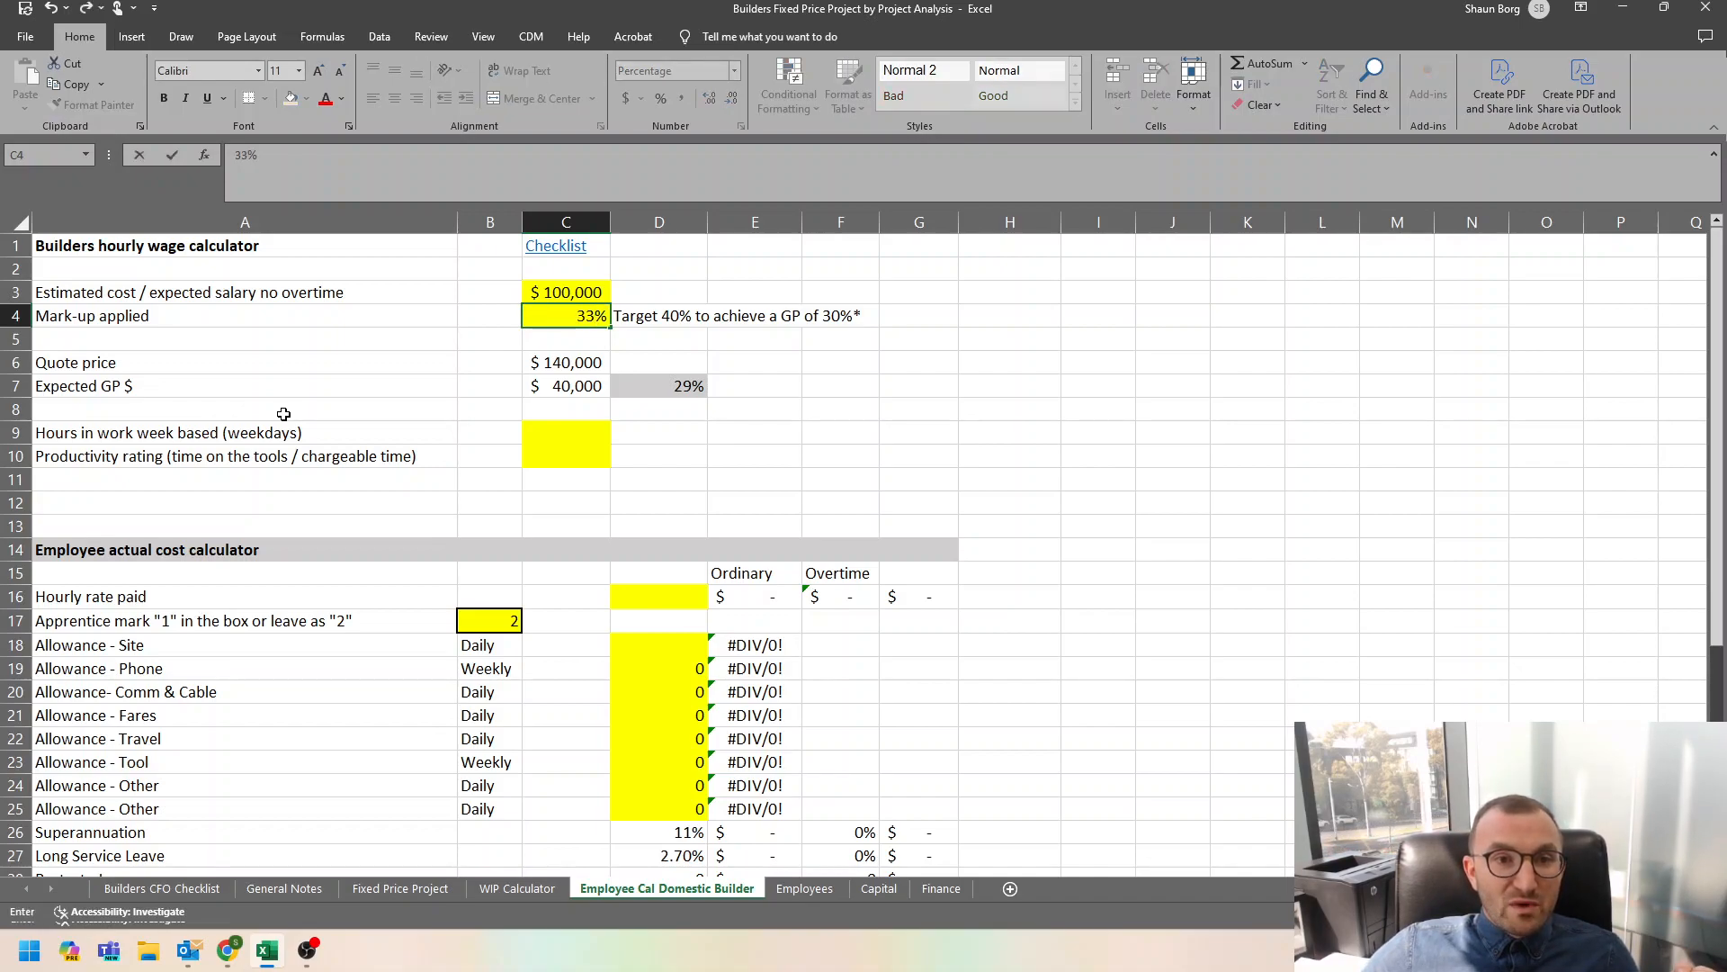
key(Return)
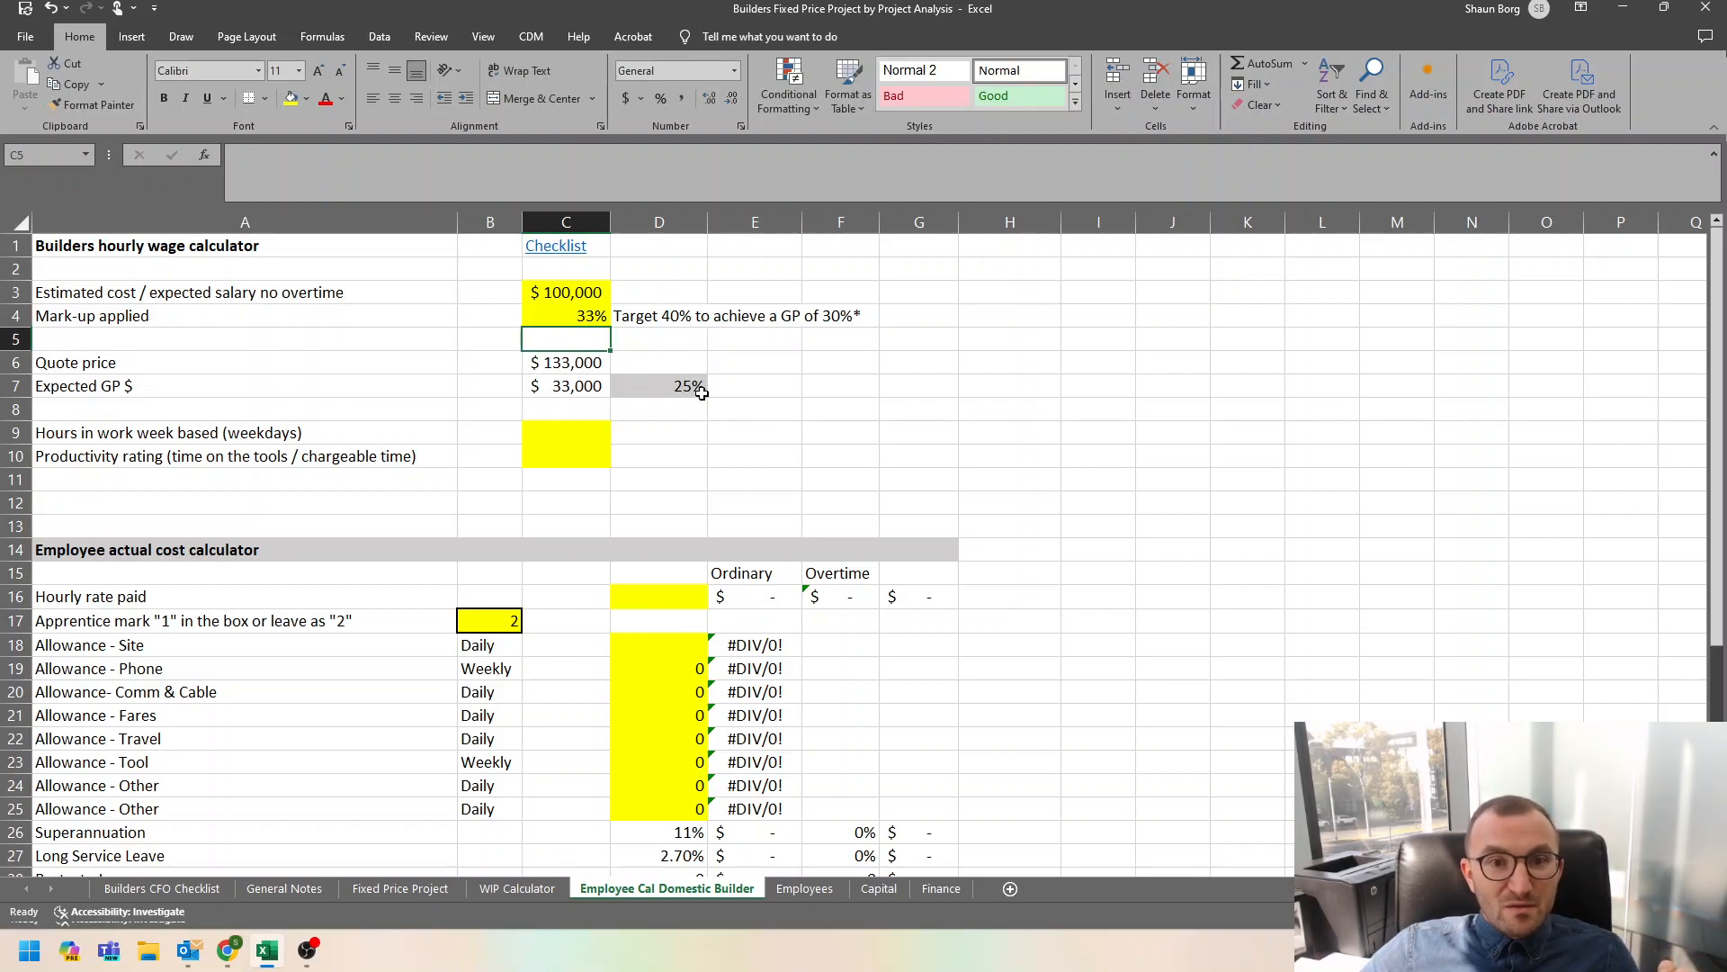
Set the weekday hours in the work week to 36 and the productivity rating to 75%.
click(578, 437)
scroll(198, 445, down, 1)
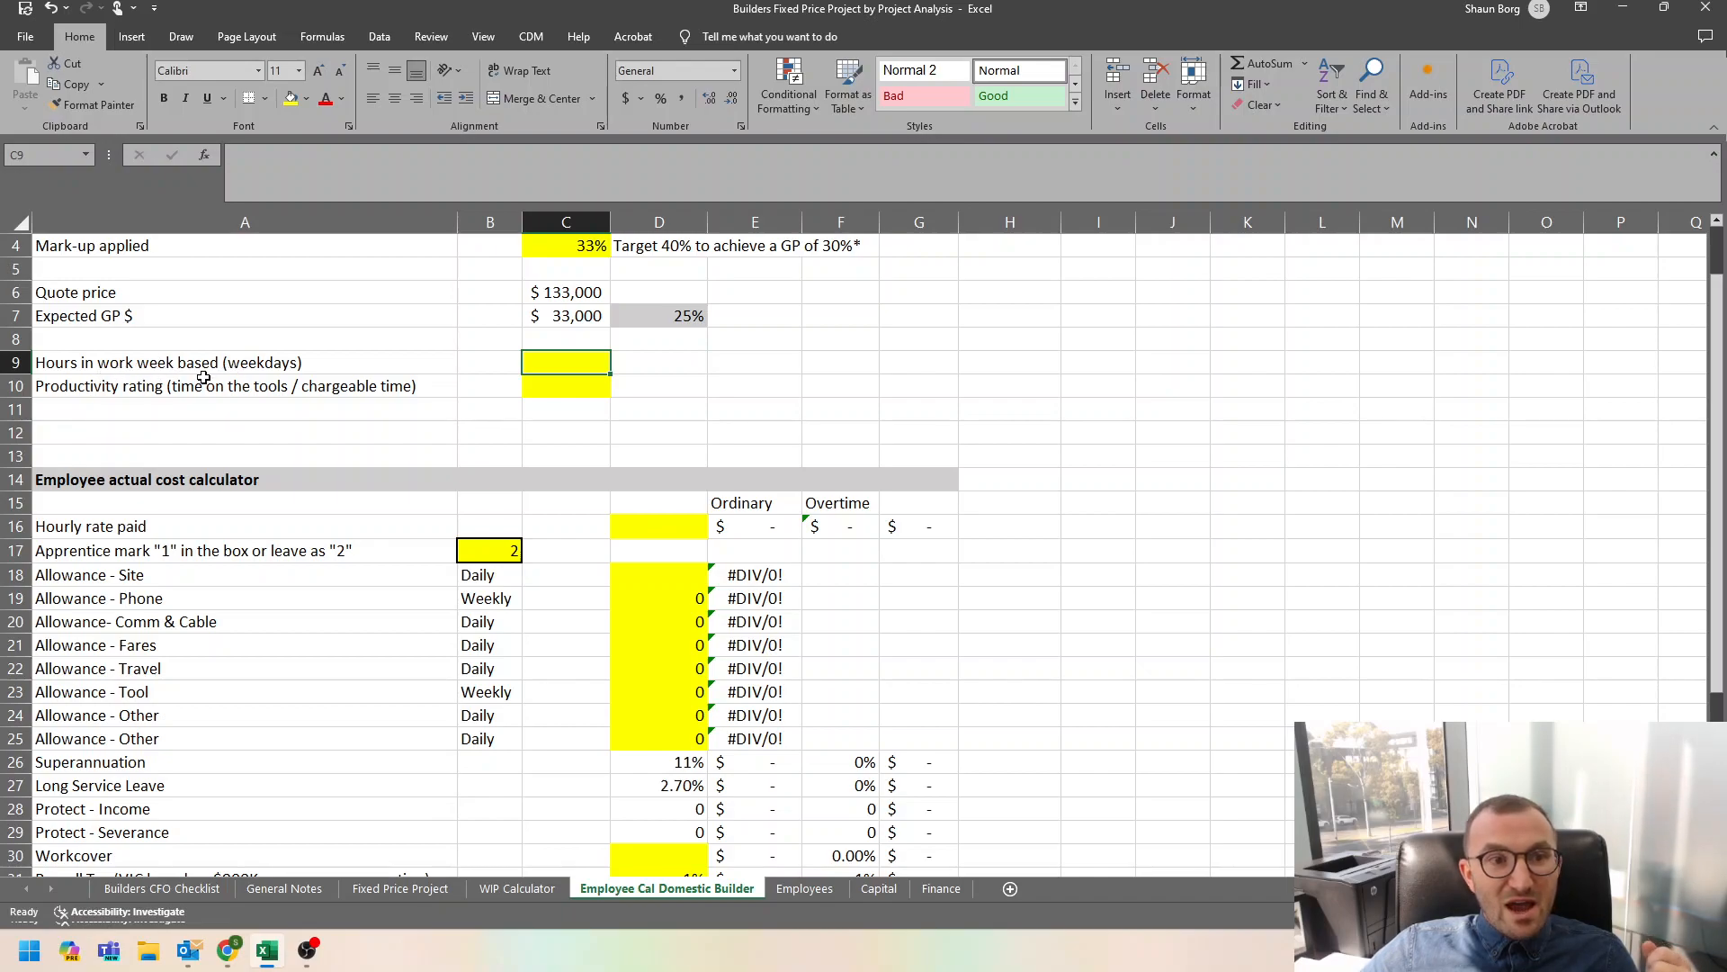
text(36)
key(Return)
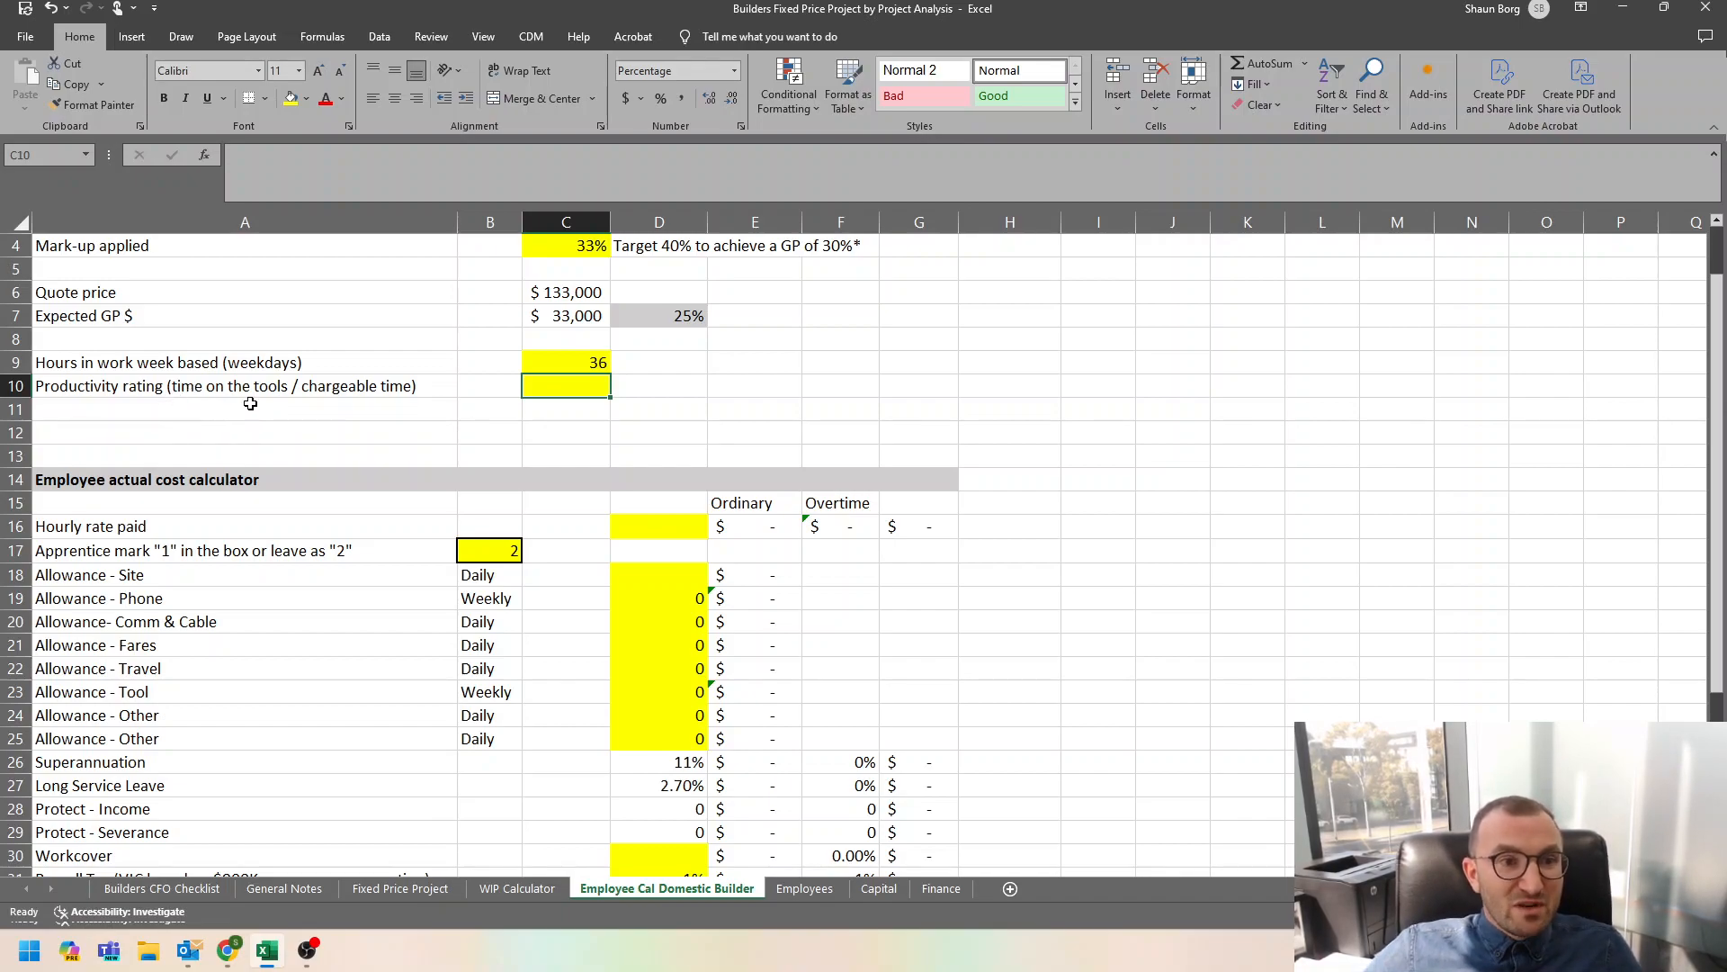
drag(133, 385, 560, 388)
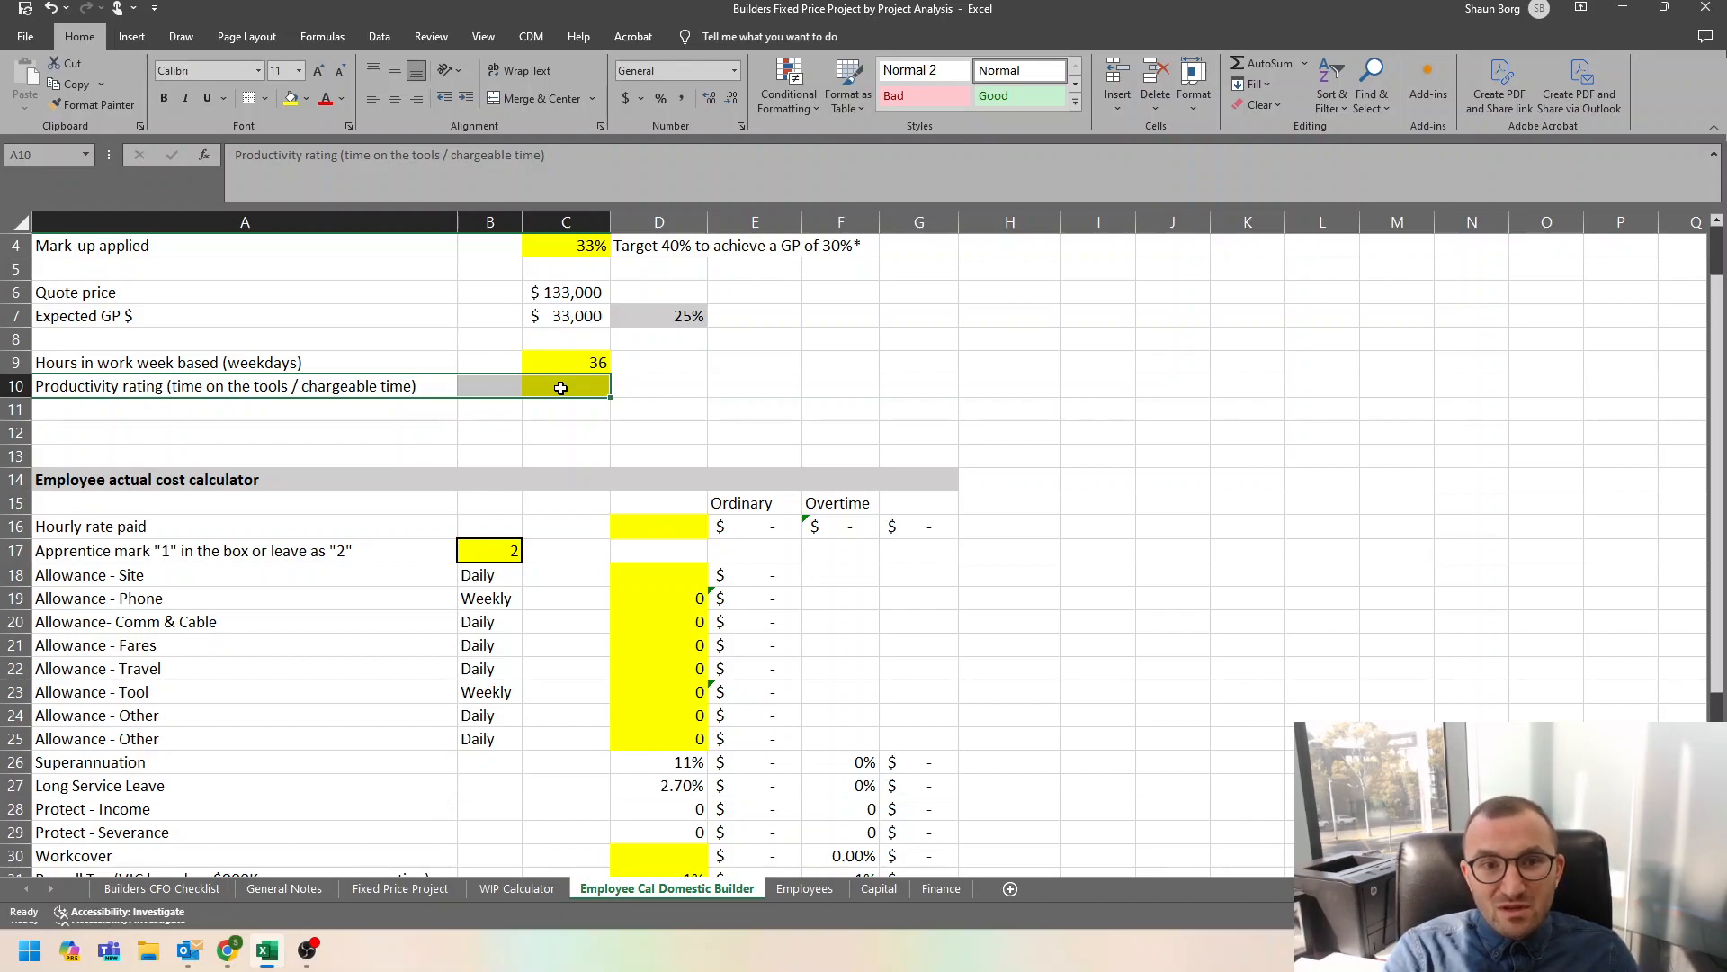
click(561, 388)
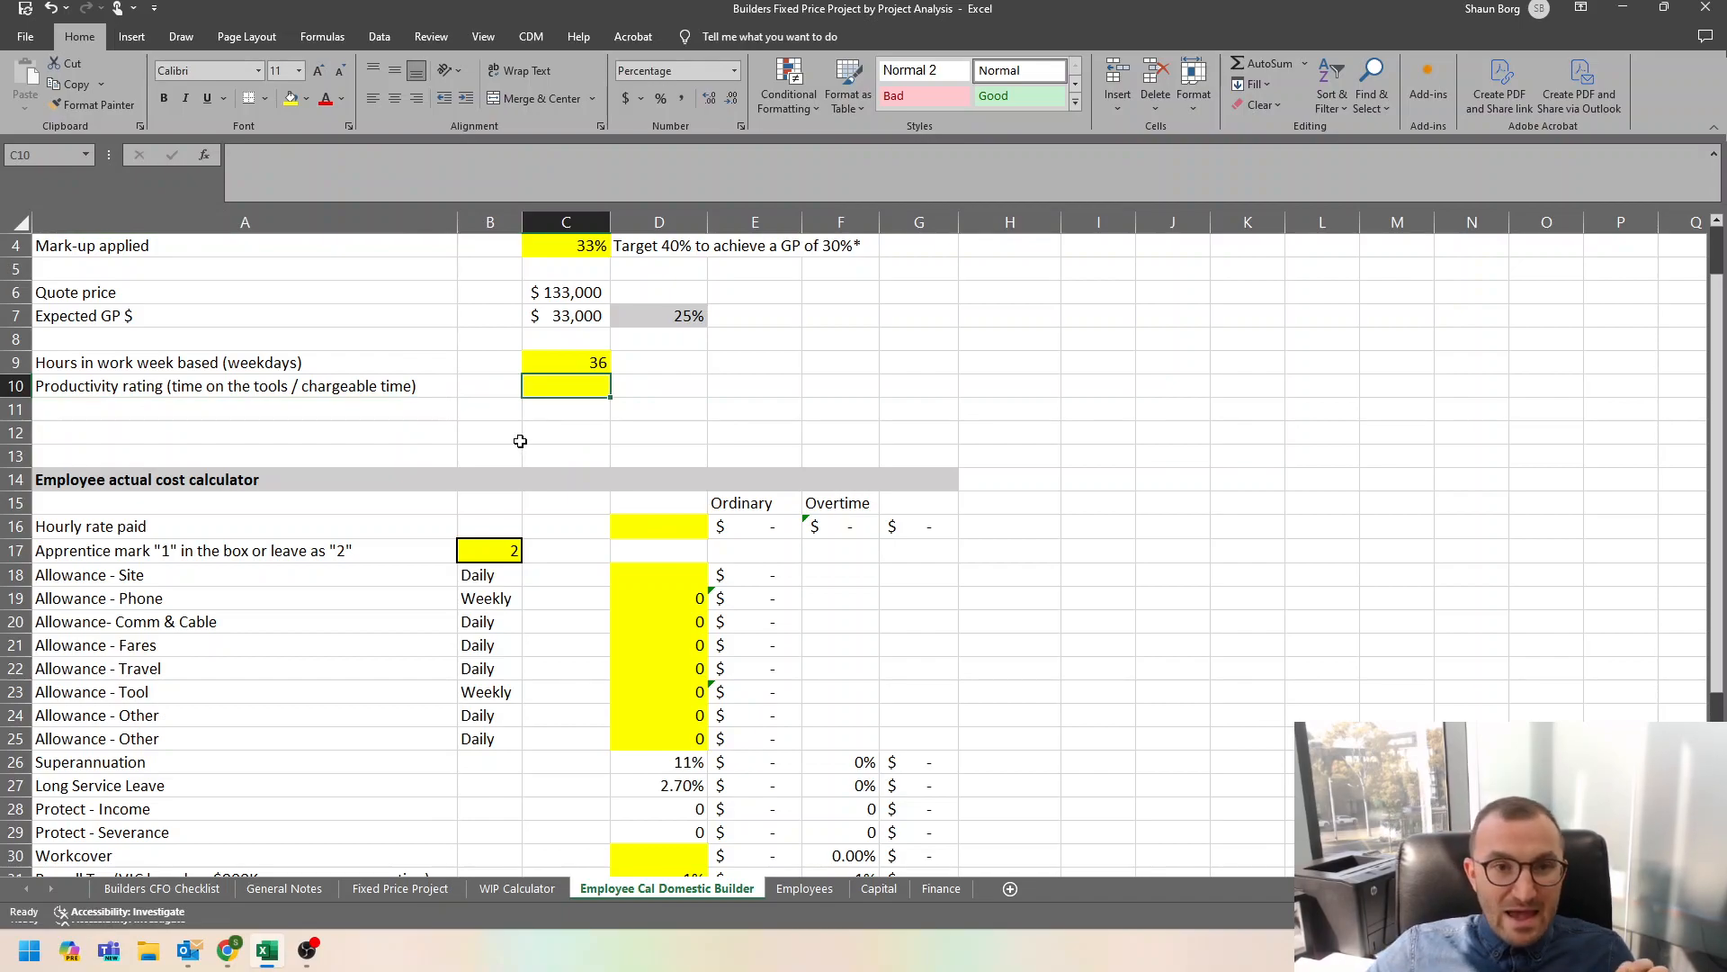
text(75%)
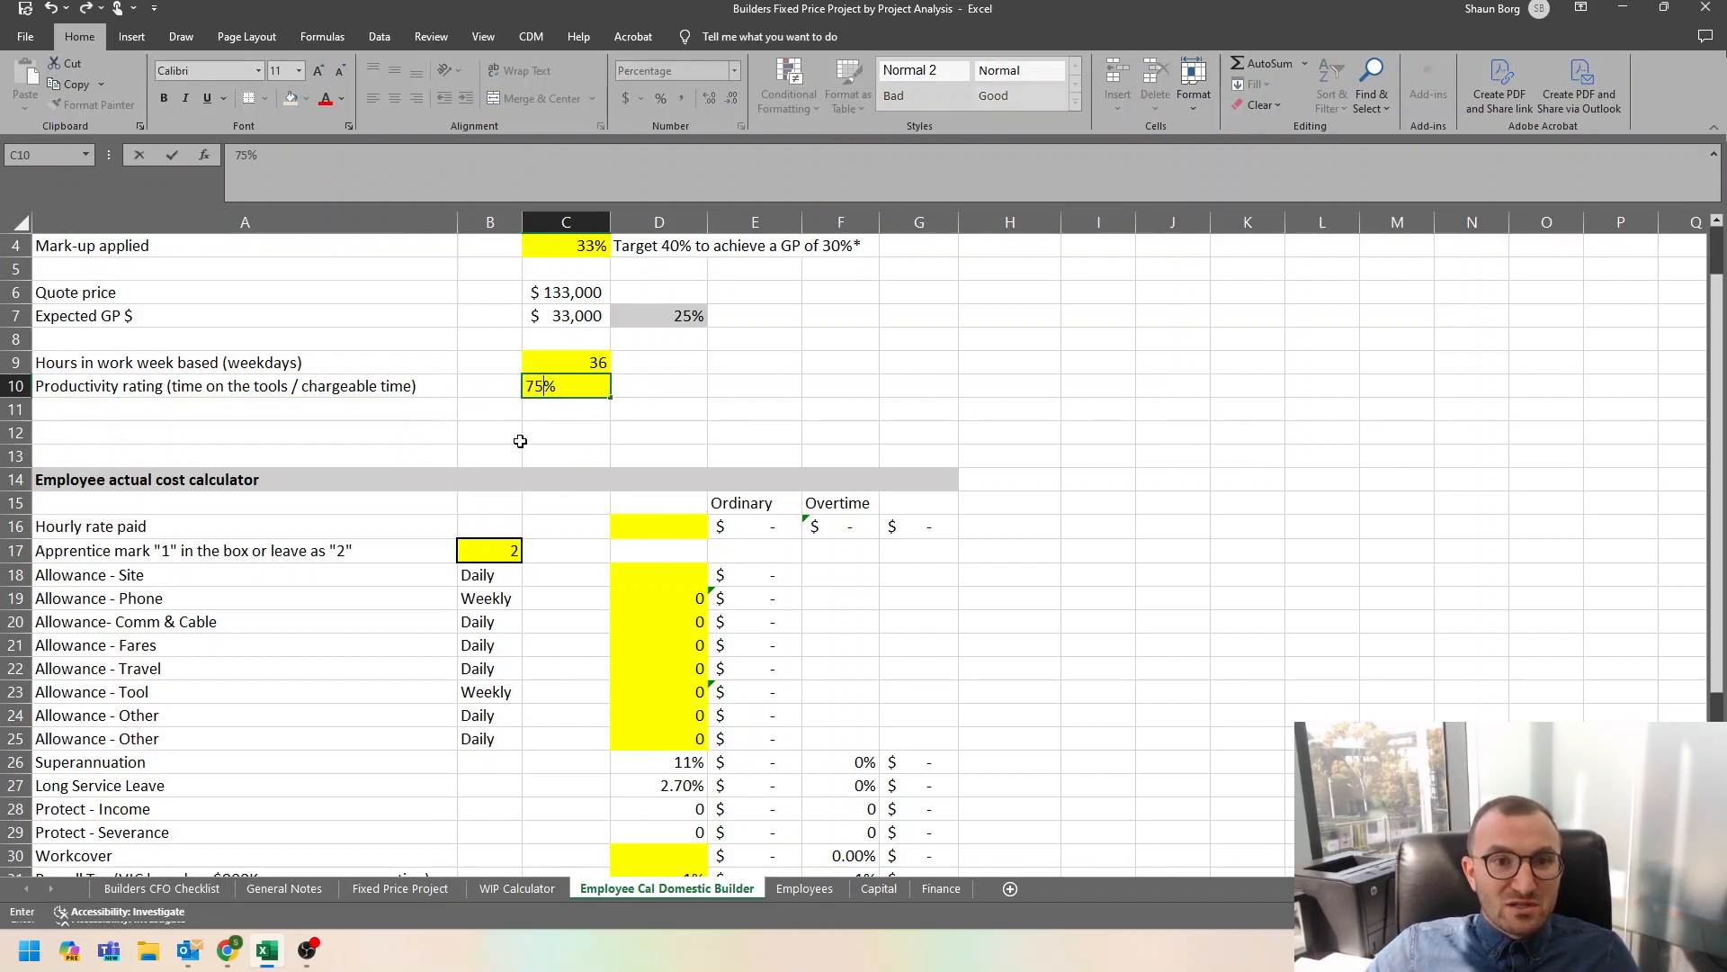
key(Return)
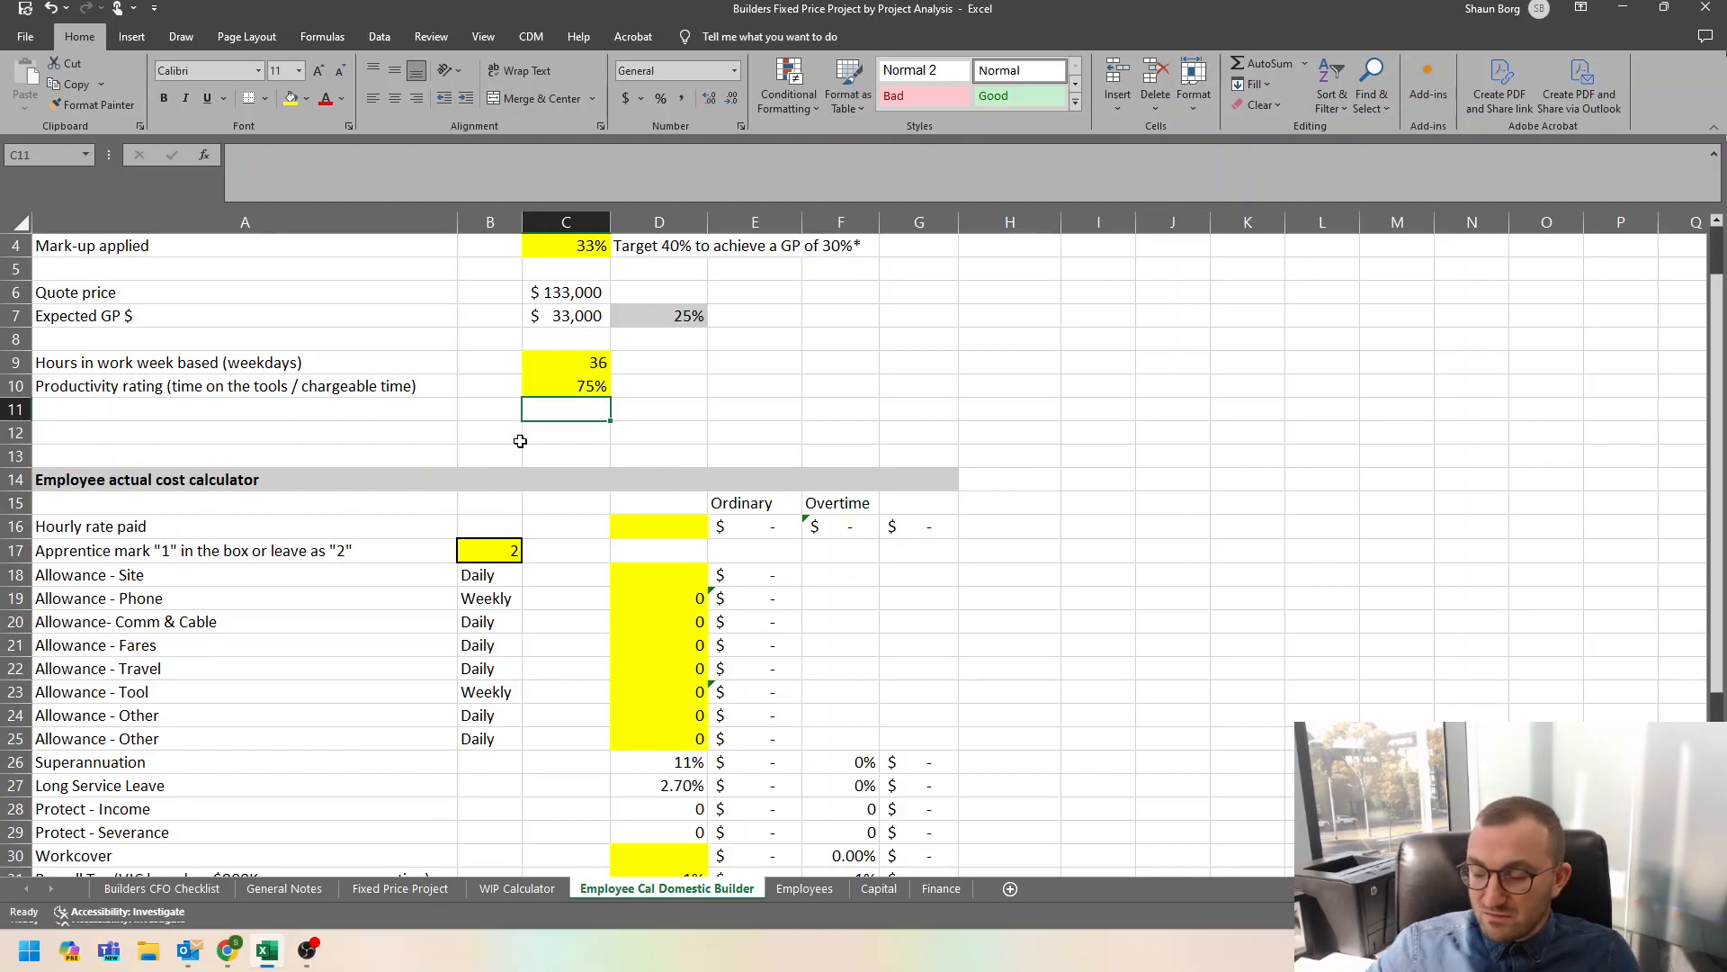
Enter 50 as the hourly rate paid in the employee actual cost calculator.
scroll(520, 441, down, 2)
click(628, 394)
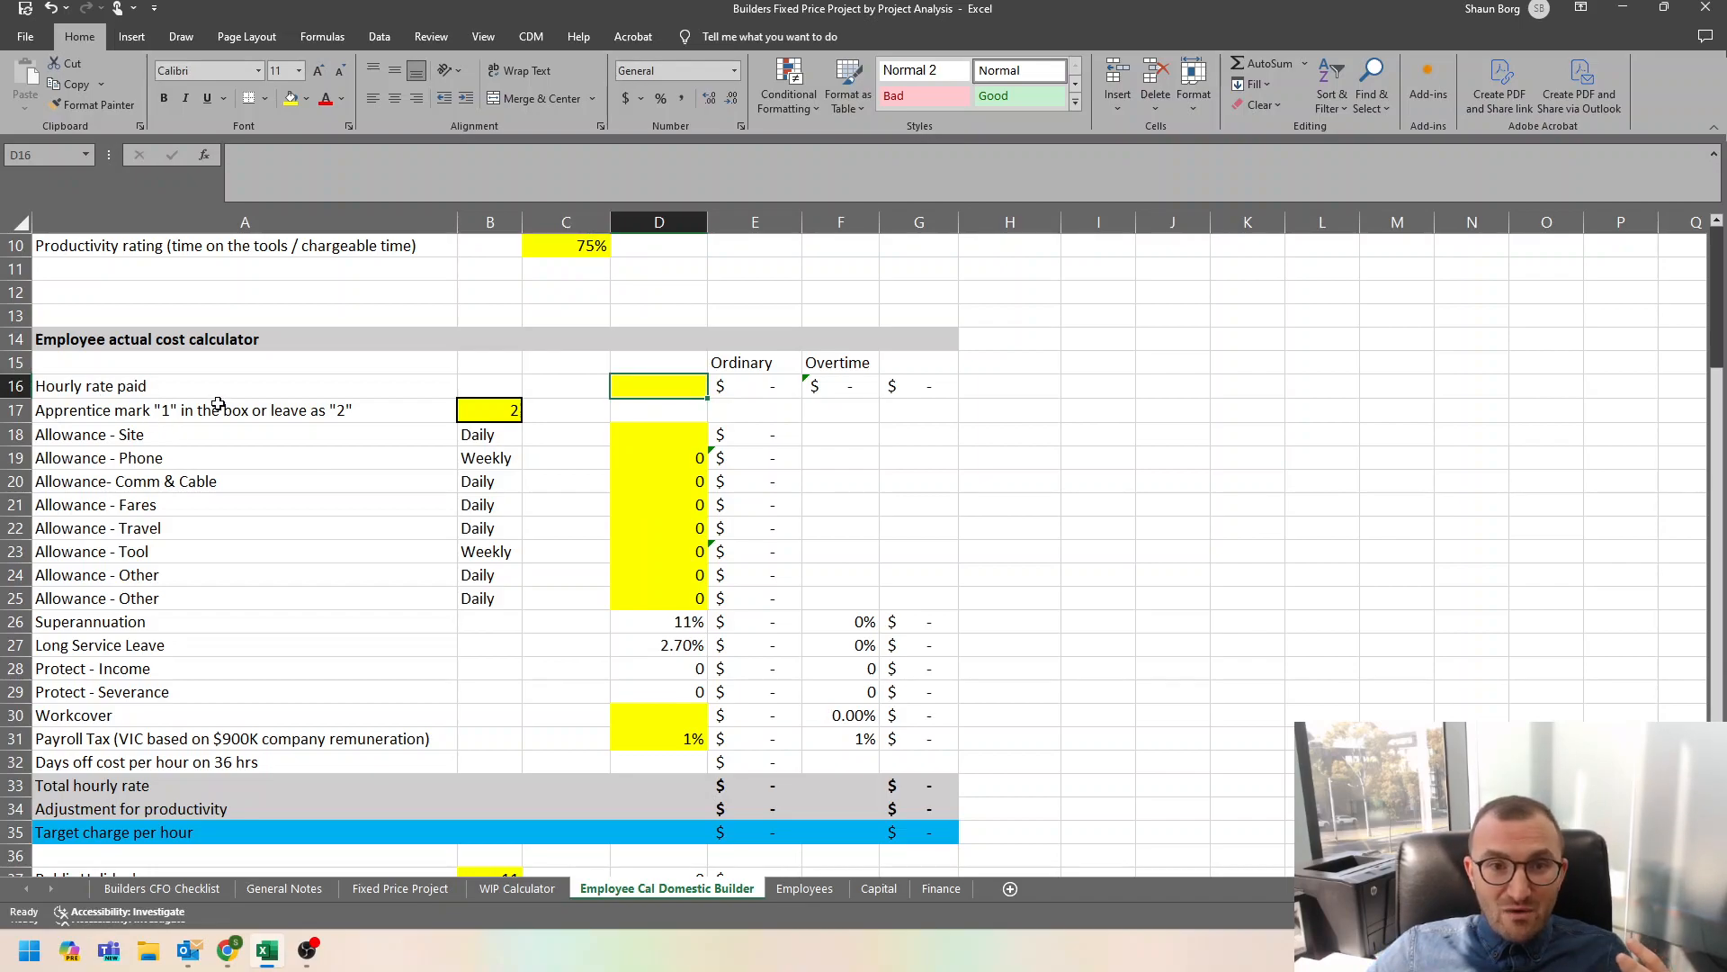
text(50)
key(Return)
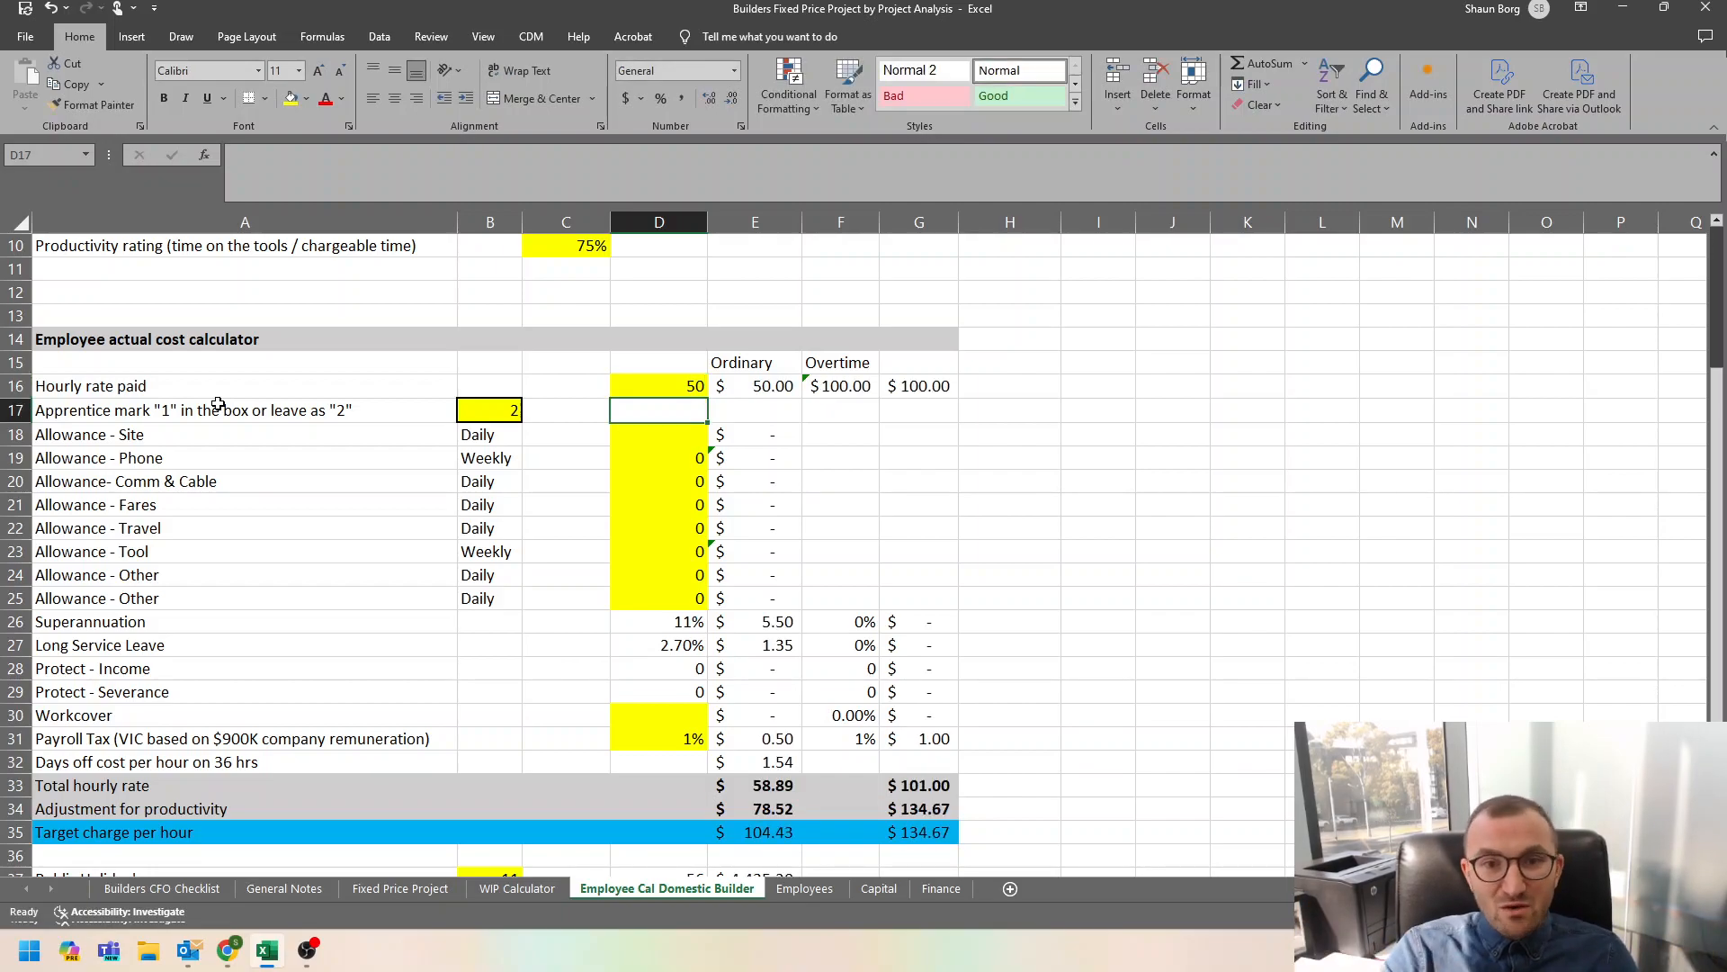
click(699, 387)
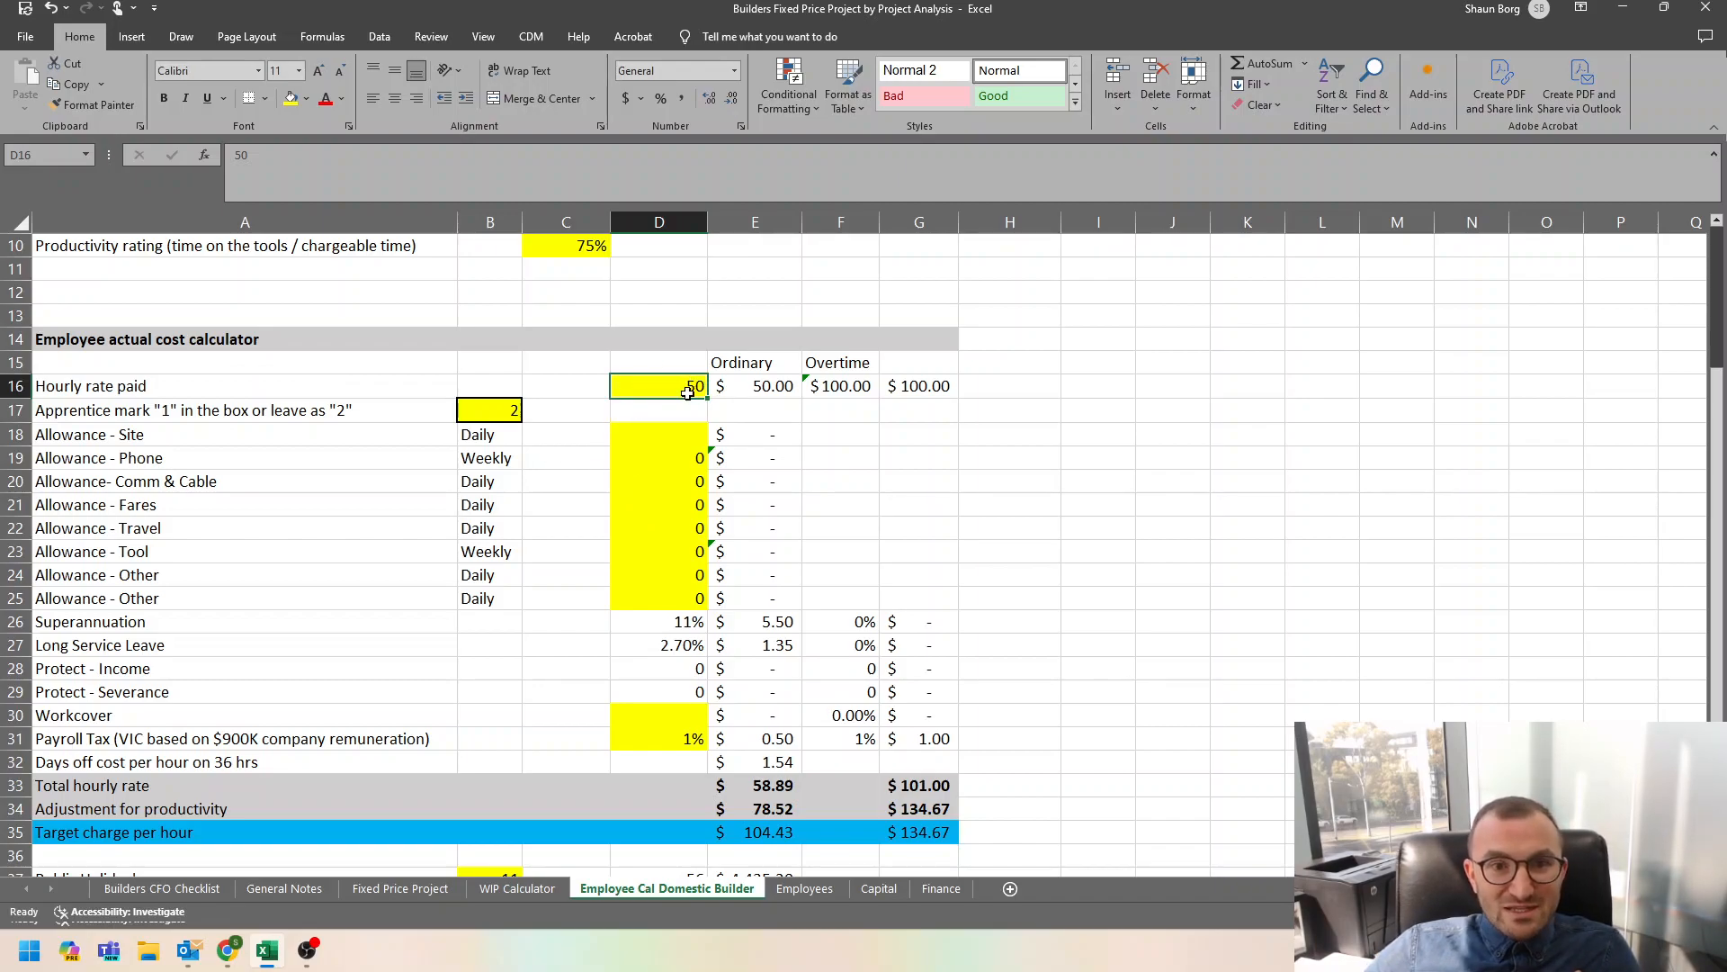
Switch the apprentice marker in B17 to 1 and back to 2 to compare the resulting rates.
click(505, 406)
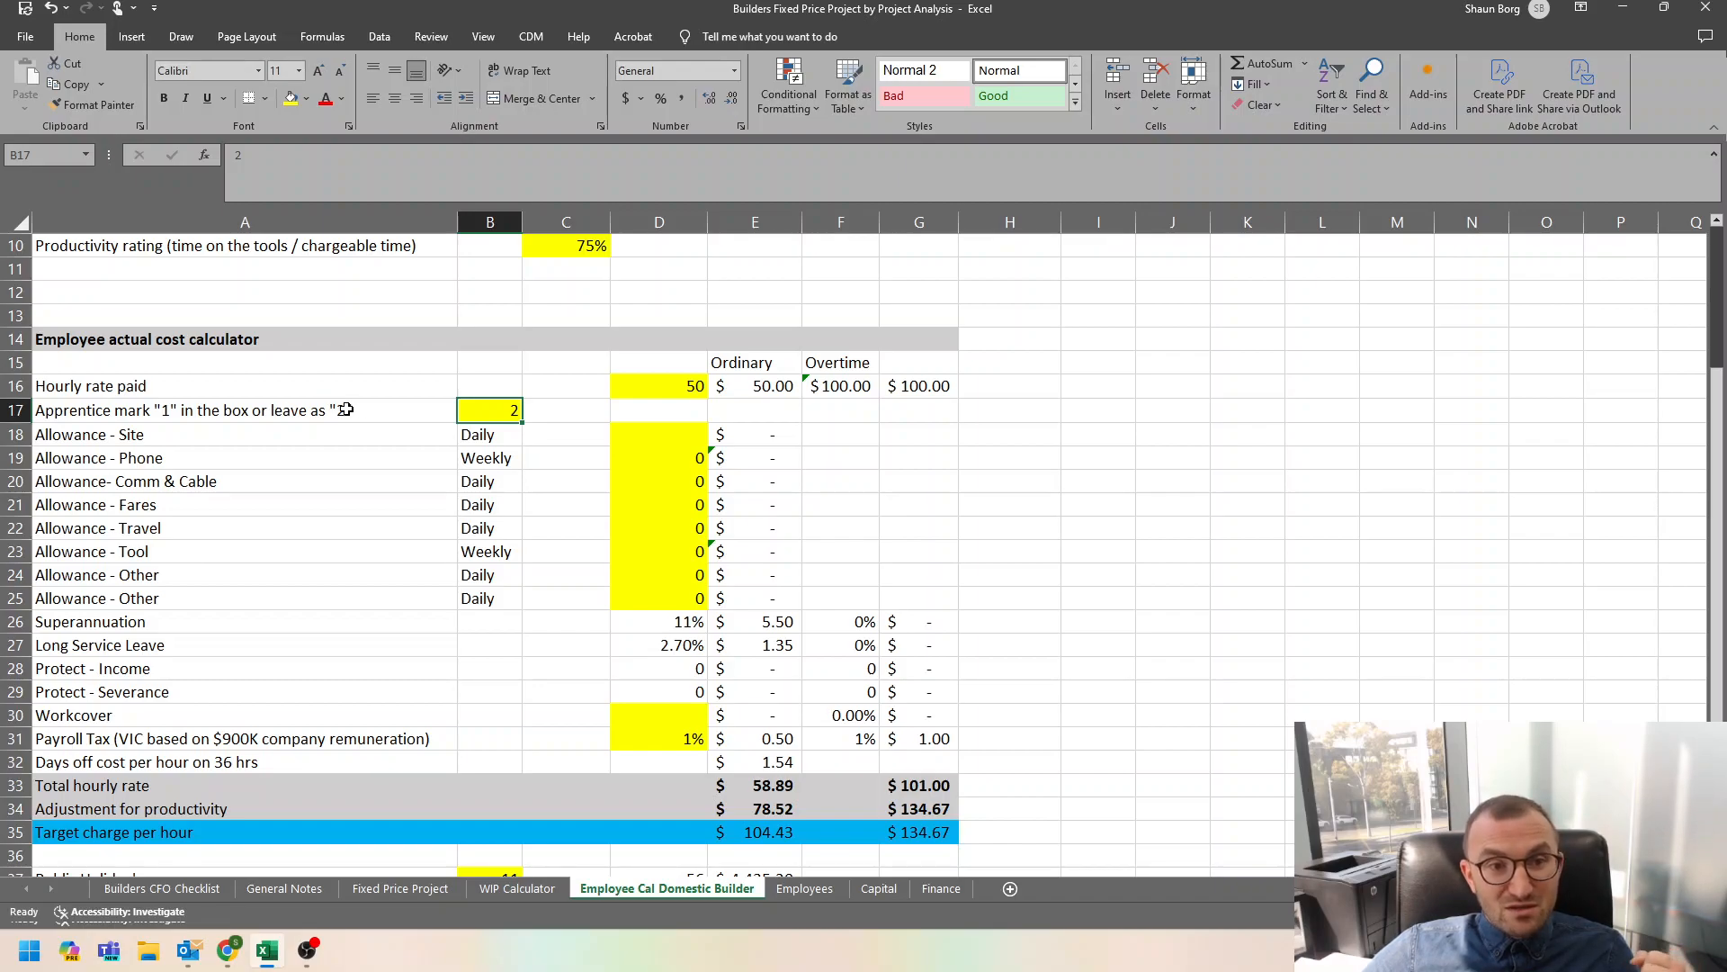
text(1)
key(Return)
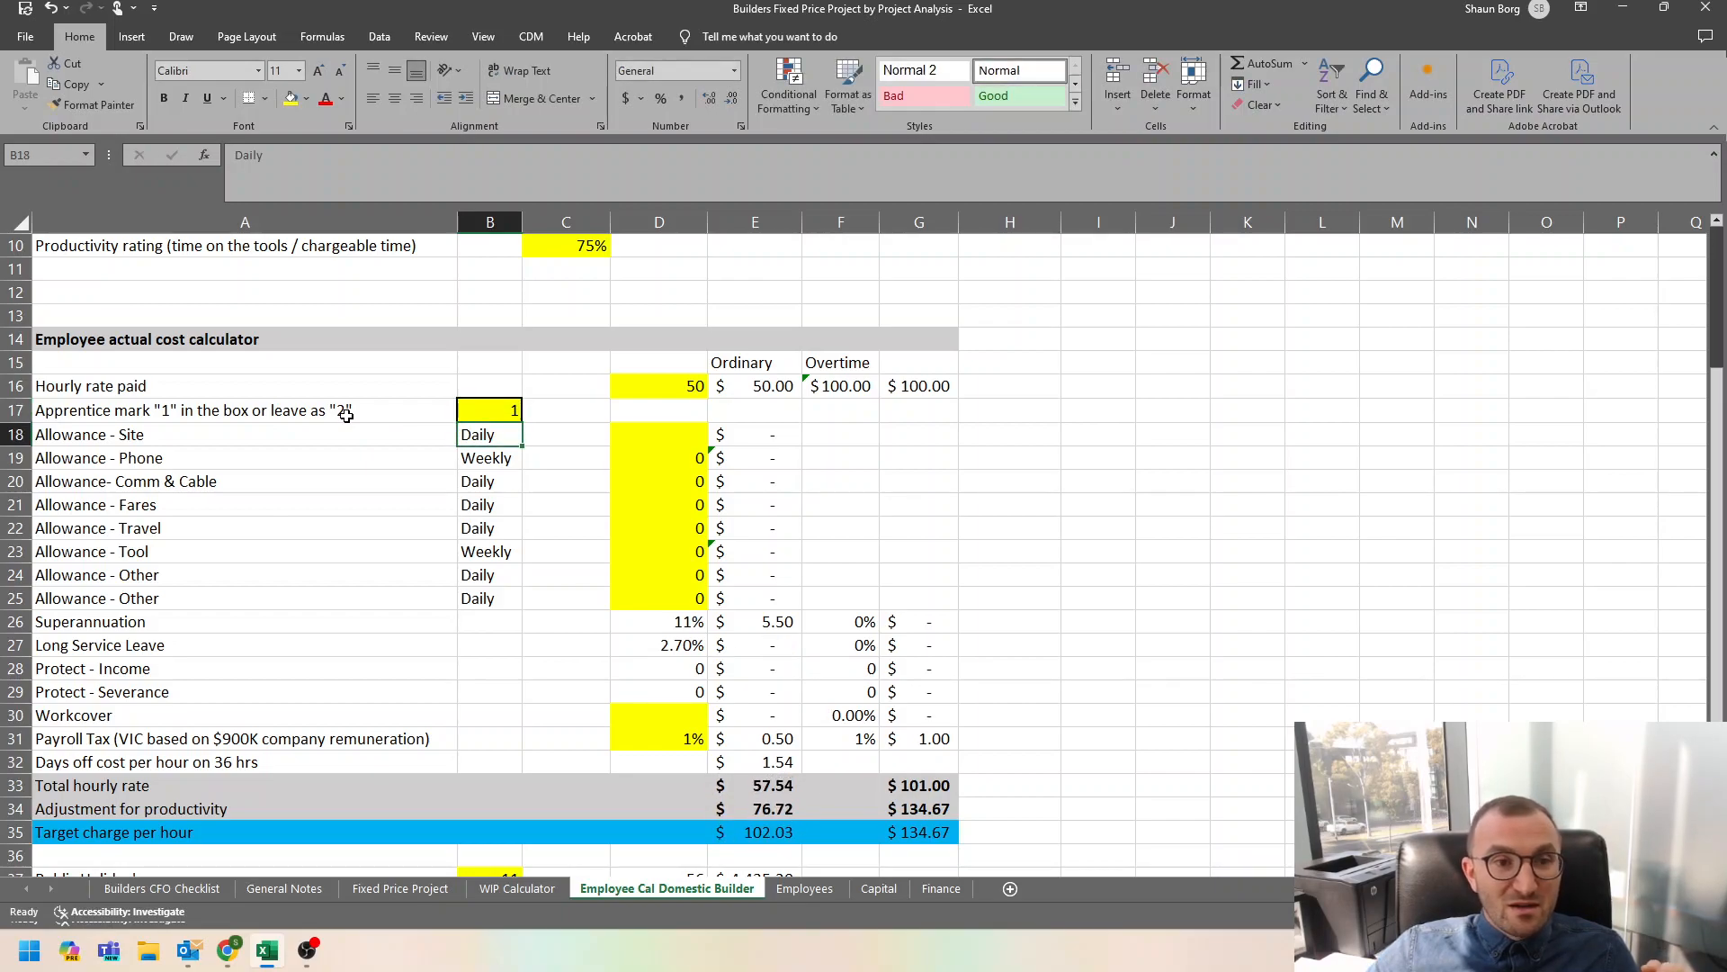
key(Up)
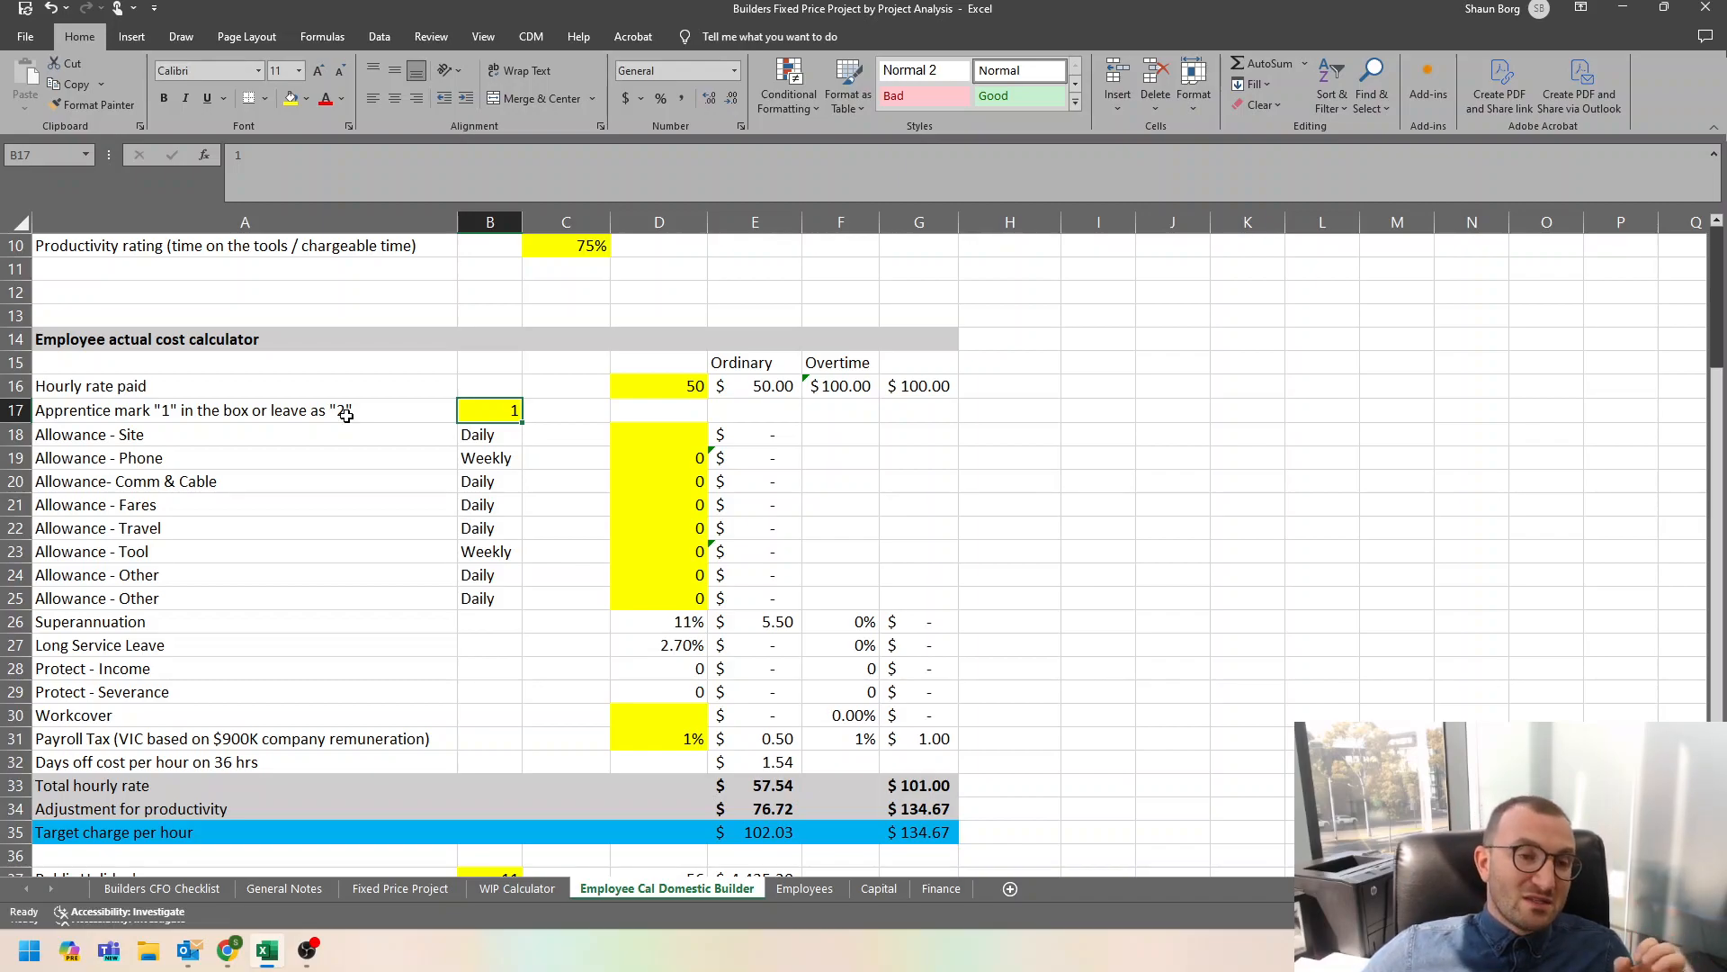
text(2)
key(Return)
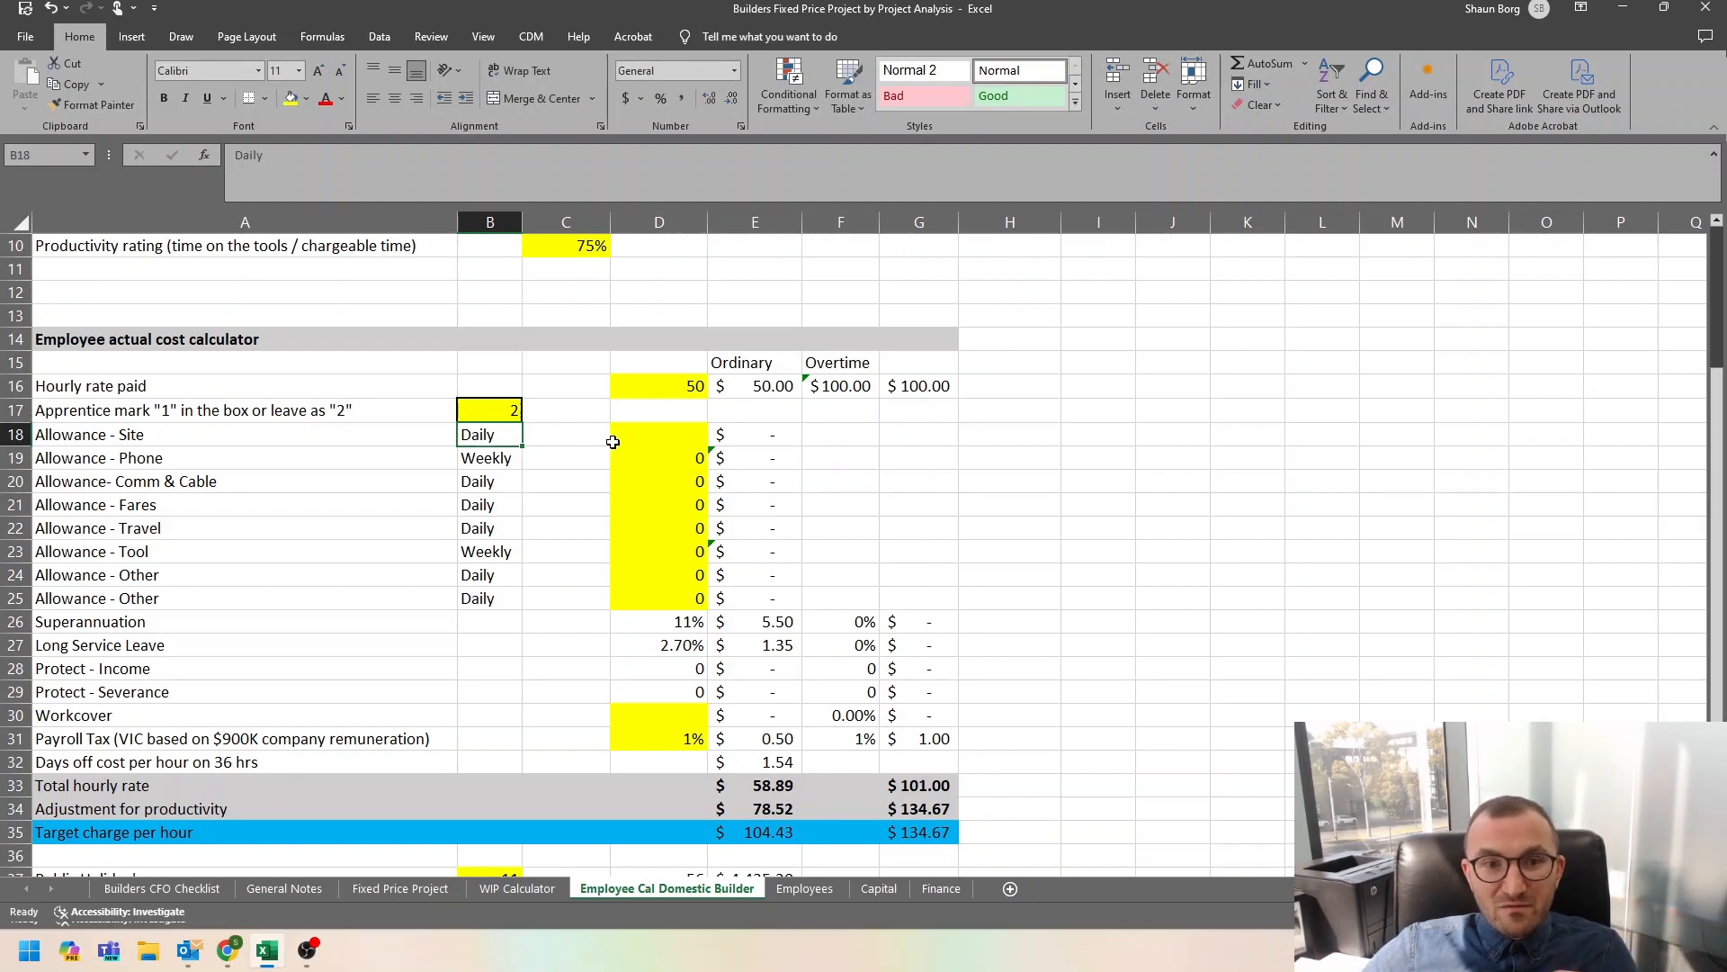
Check the daily and weekly basis of the allowance rows and set the daily site allowance to 20.
click(659, 437)
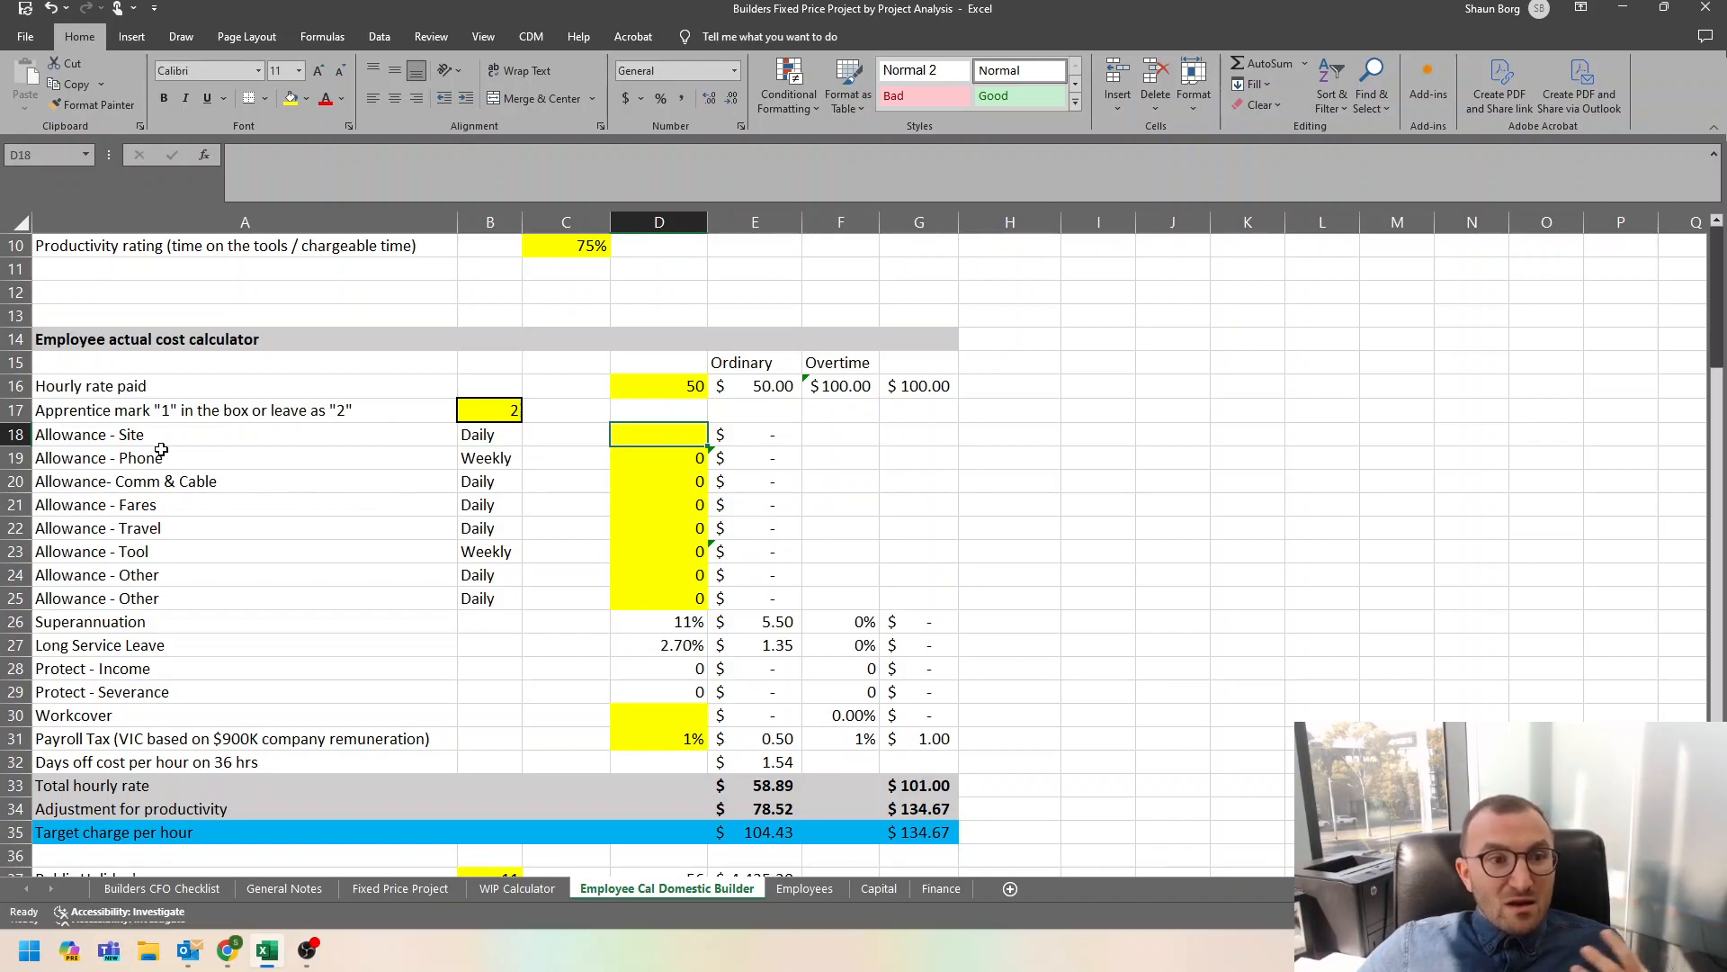
mouse_move(68, 434)
mouse_down()
mouse_move(468, 486)
mouse_move(677, 617)
mouse_move(686, 604)
mouse_up()
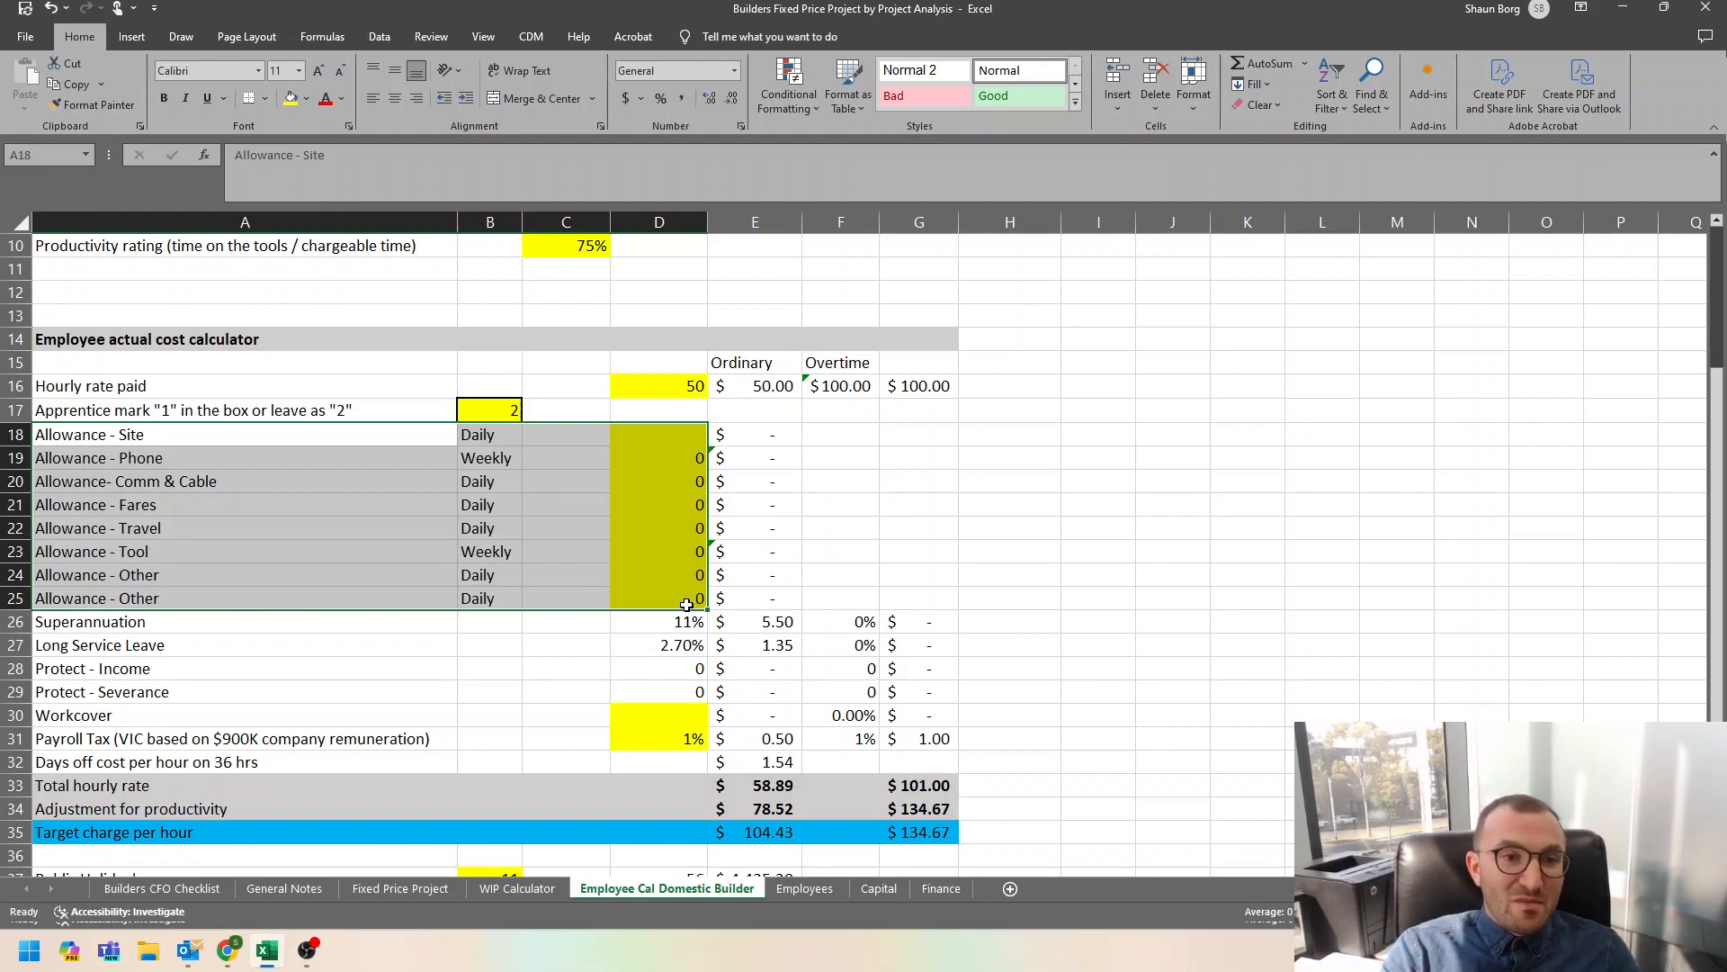
click(494, 435)
click(493, 462)
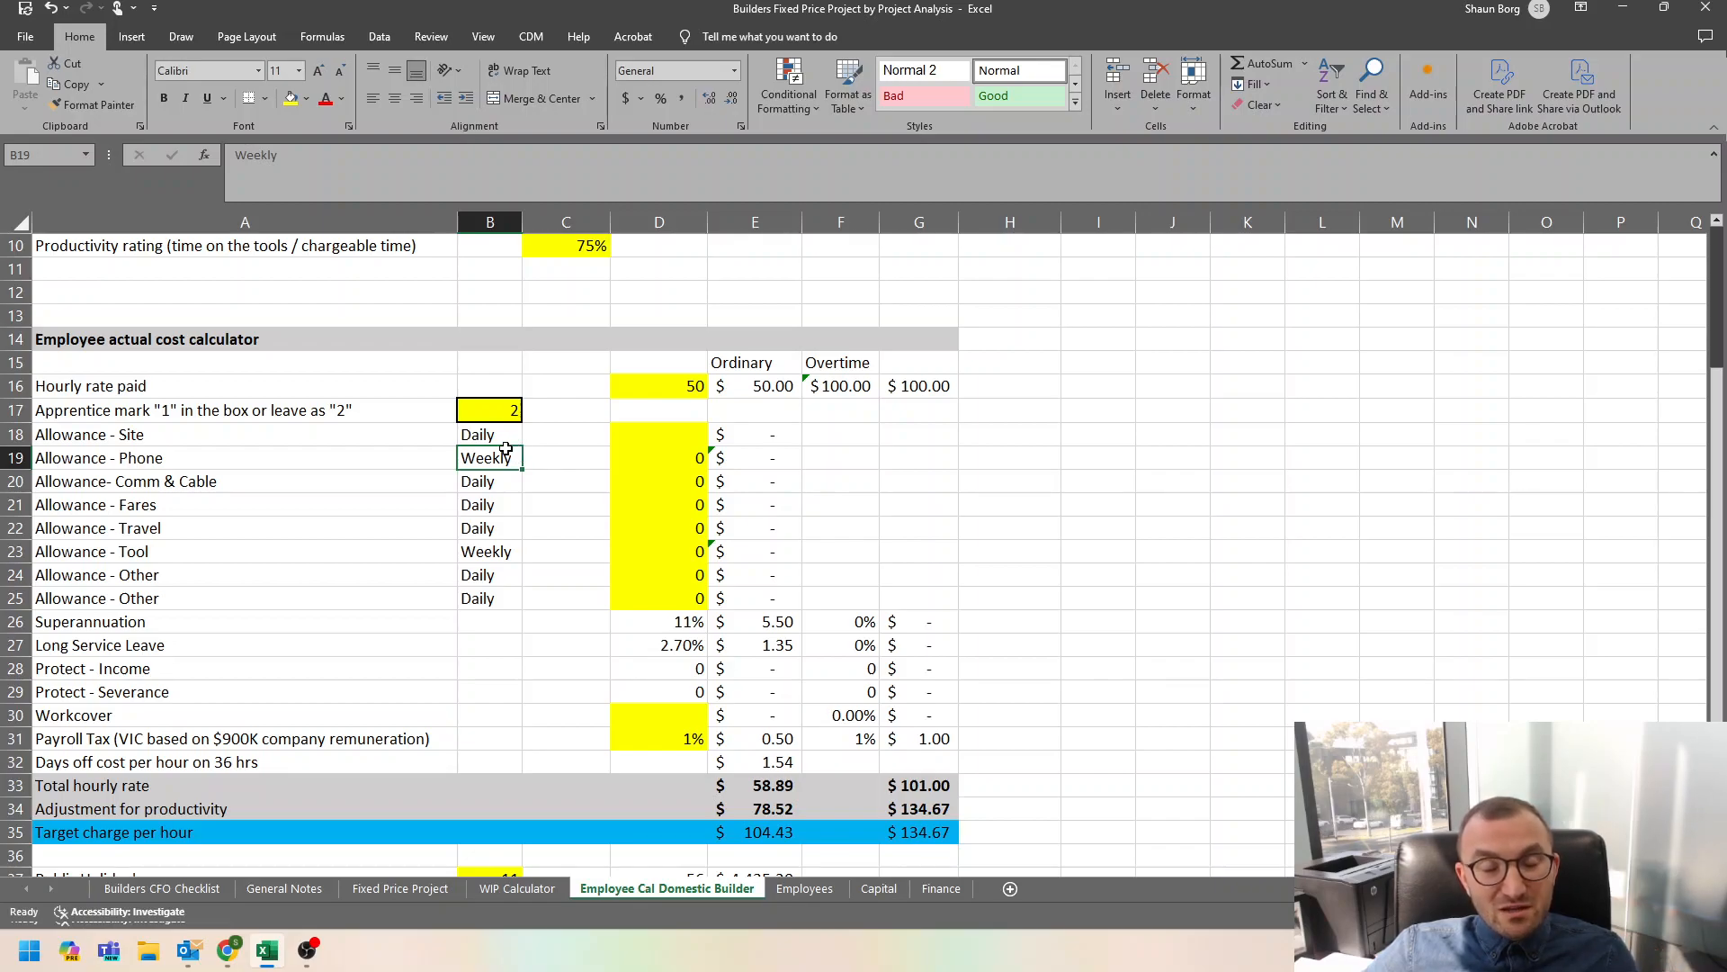
click(661, 437)
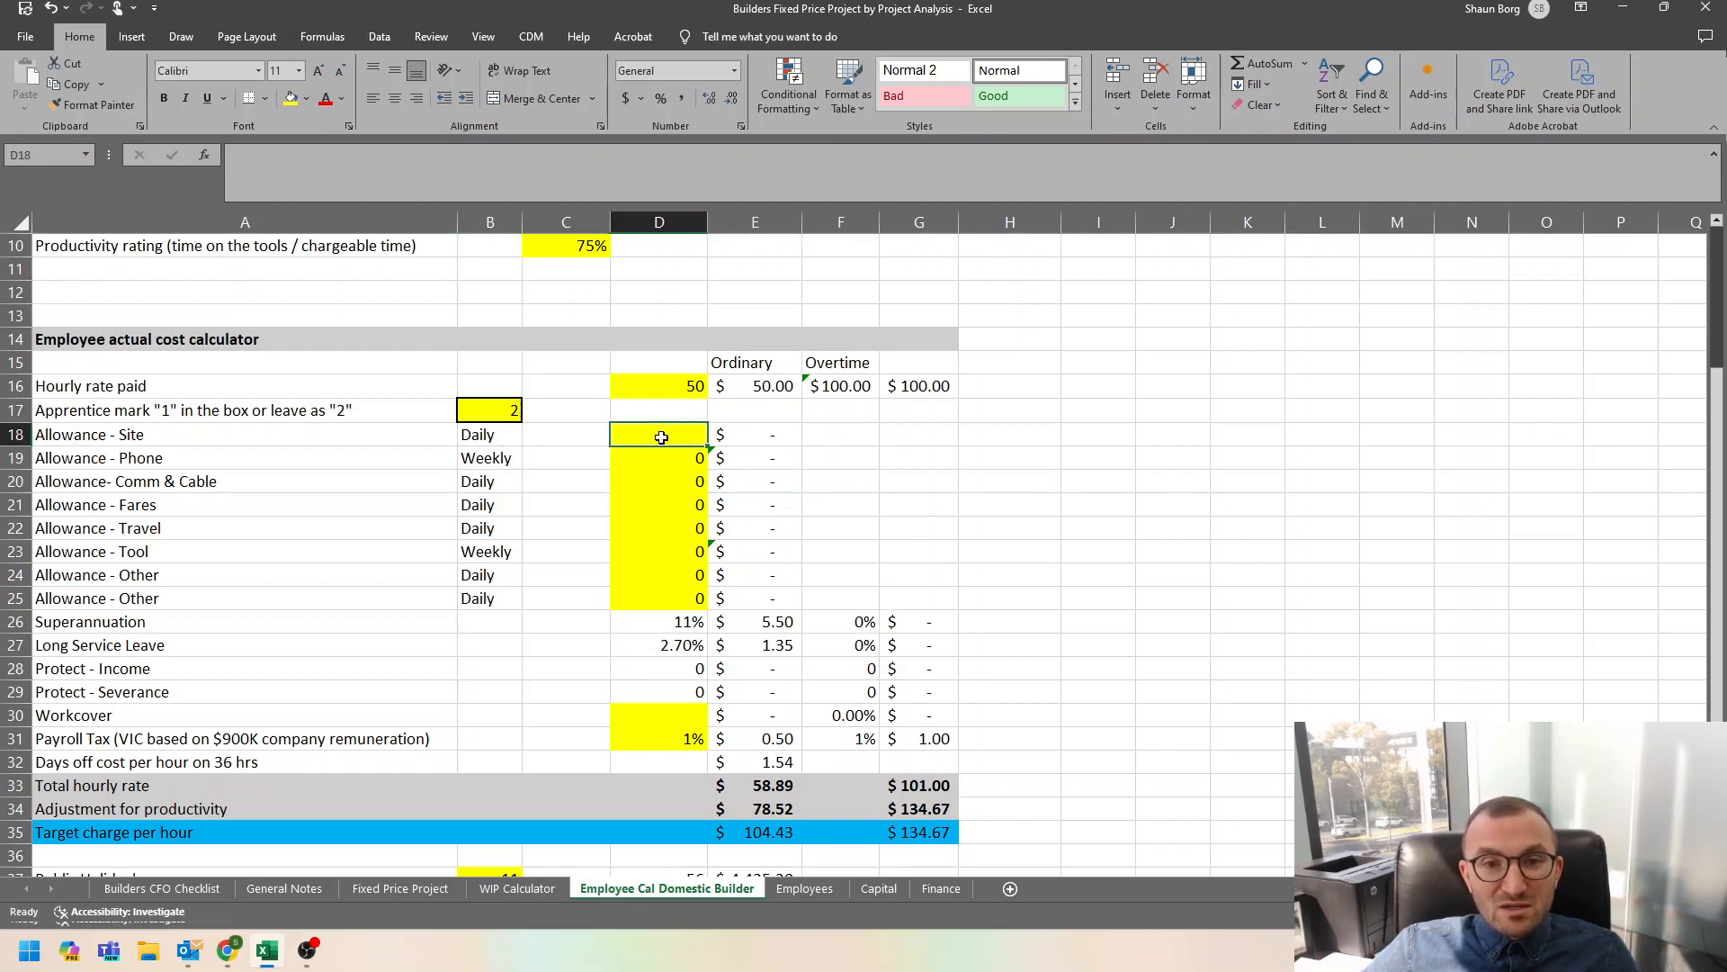
text(20)
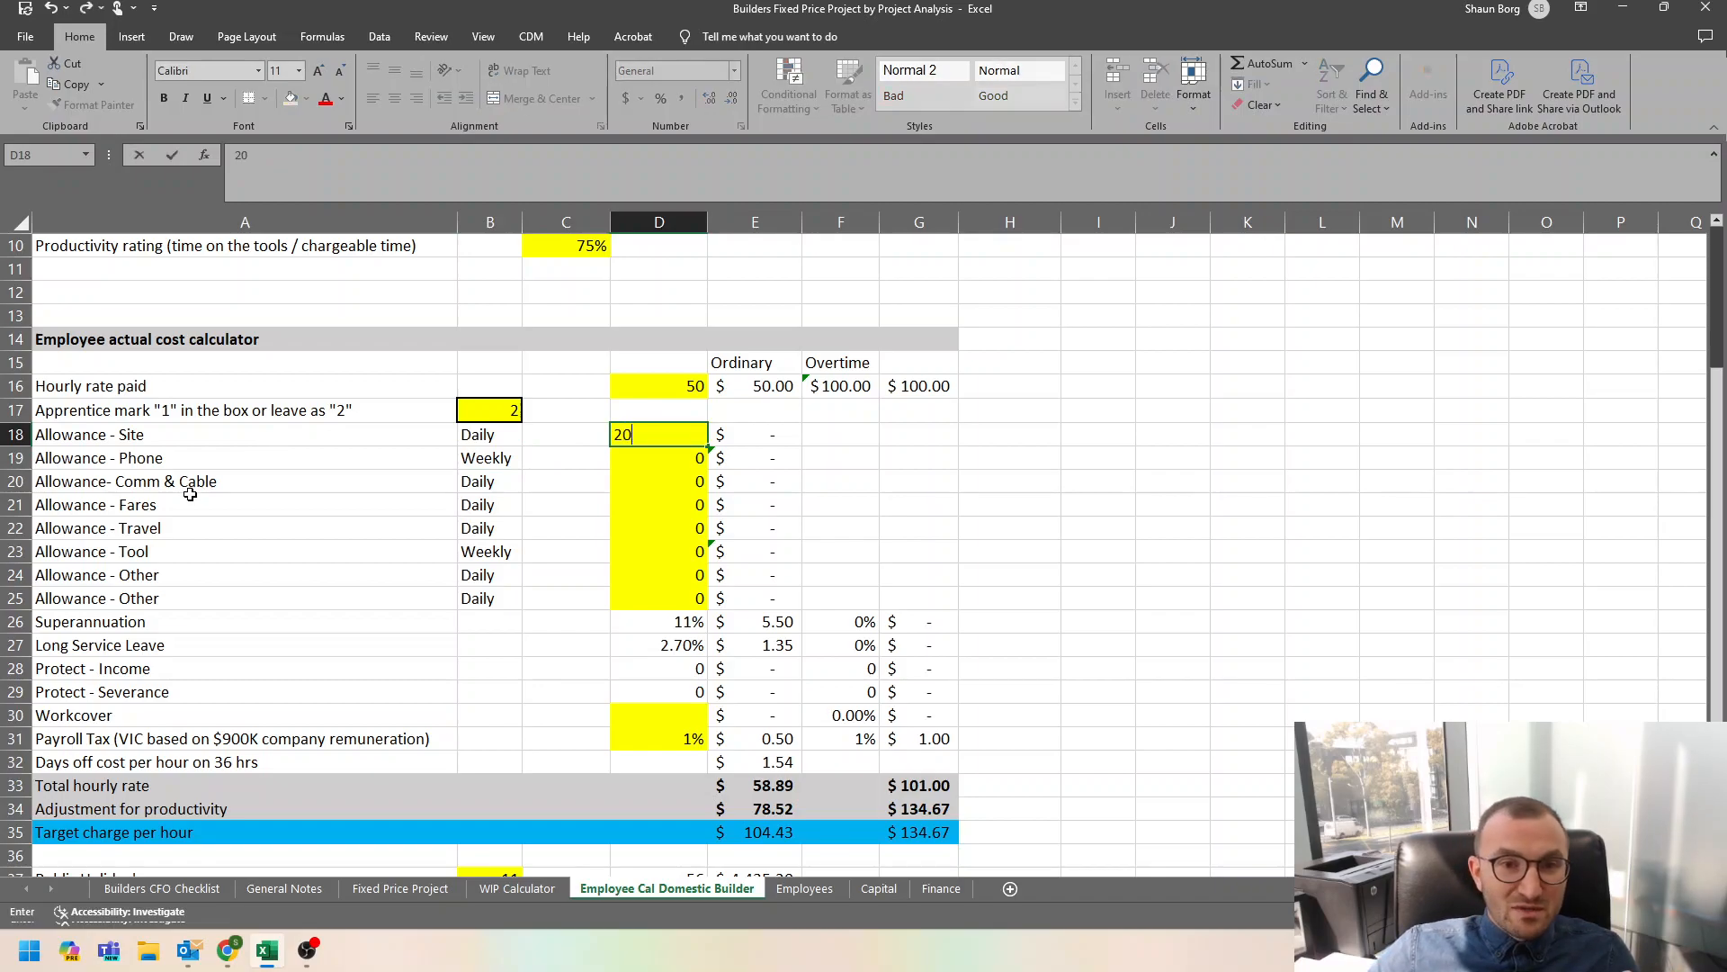
key(Return)
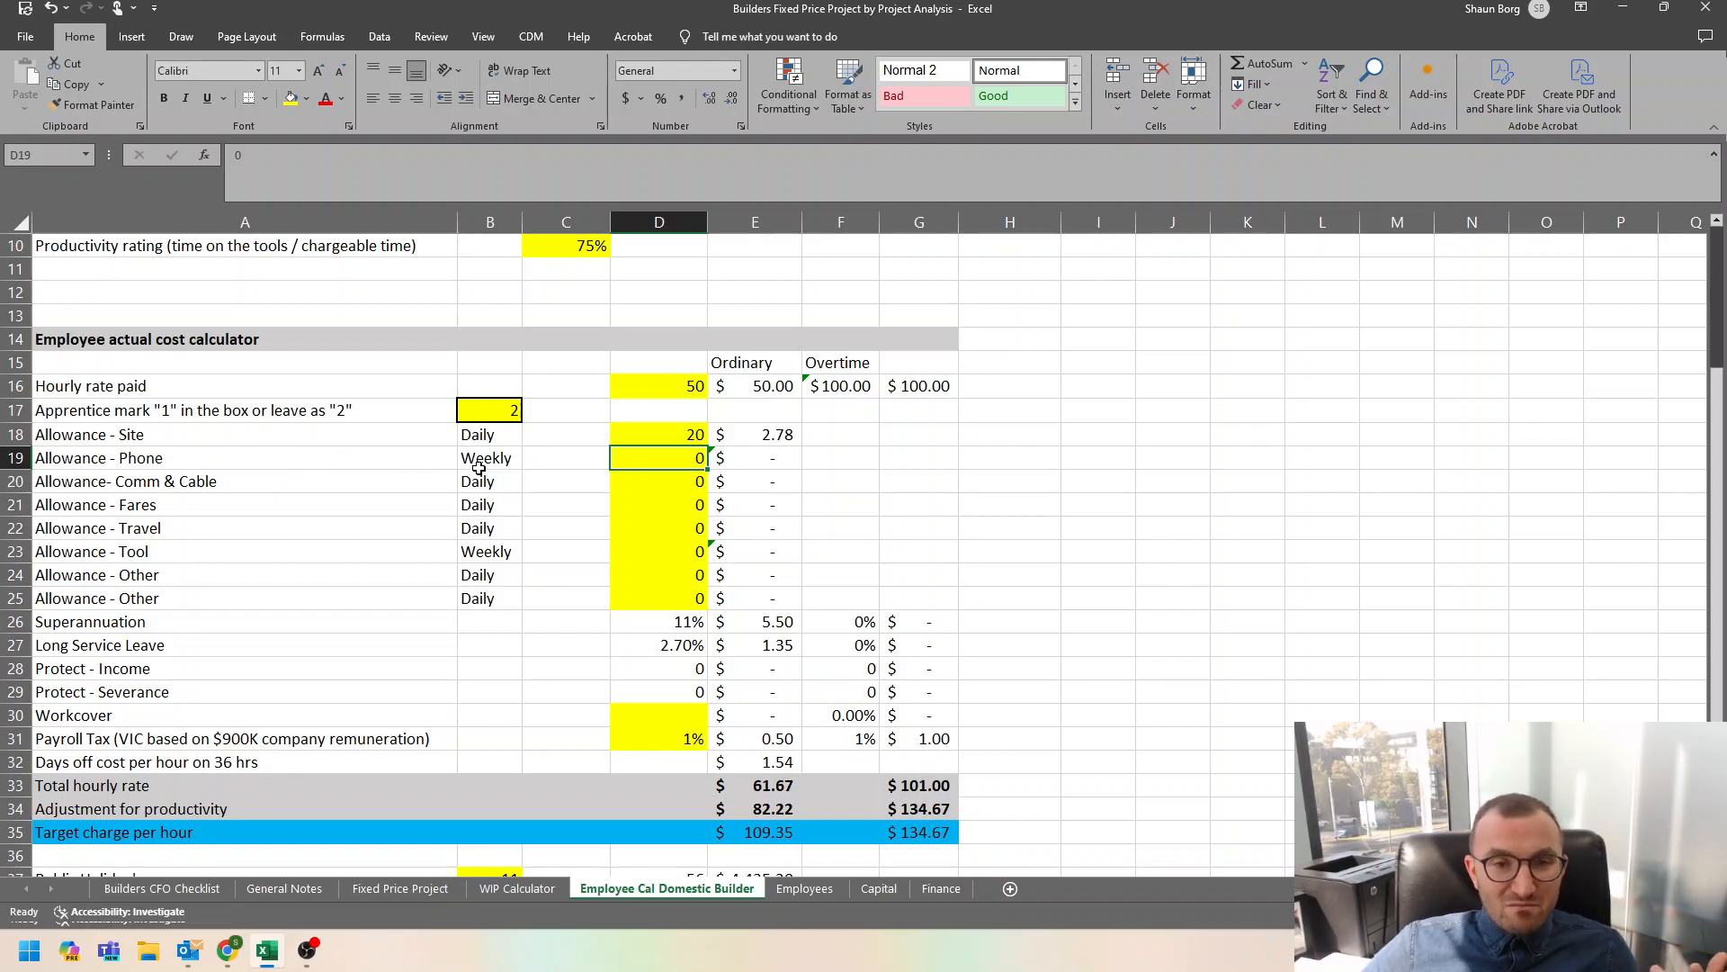
Set the weekly phone allowance to 25 and the weekly tool allowance to 100.
text(25)
key(Return)
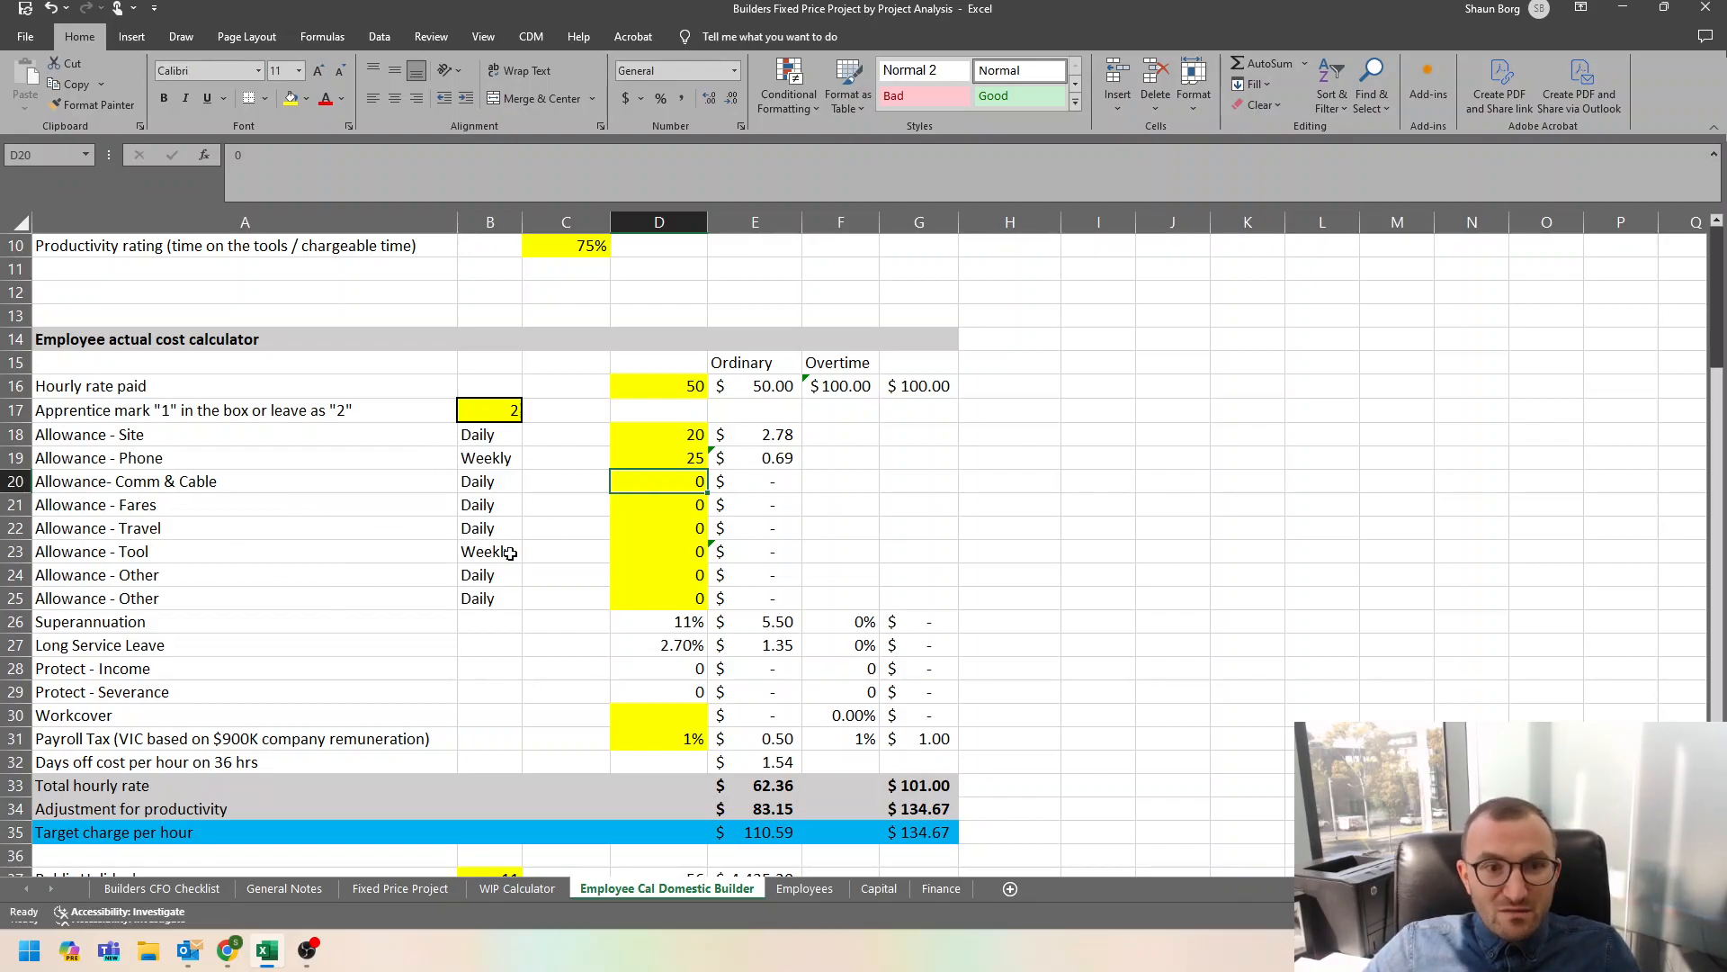
click(688, 553)
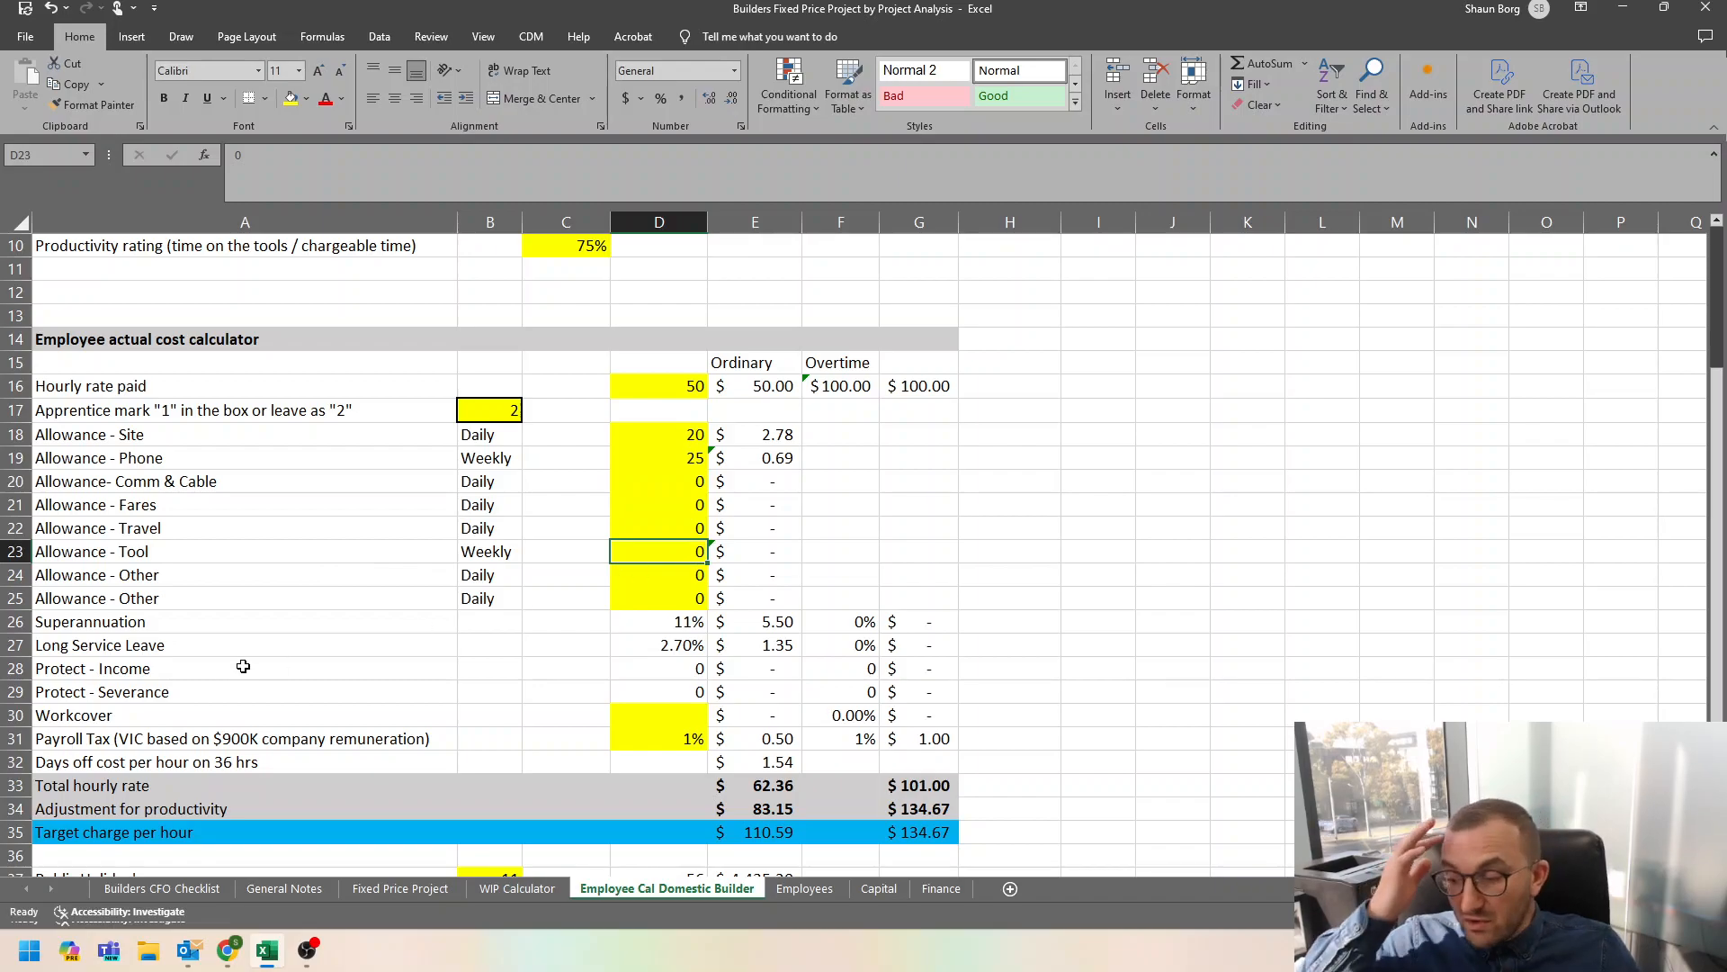
text(100)
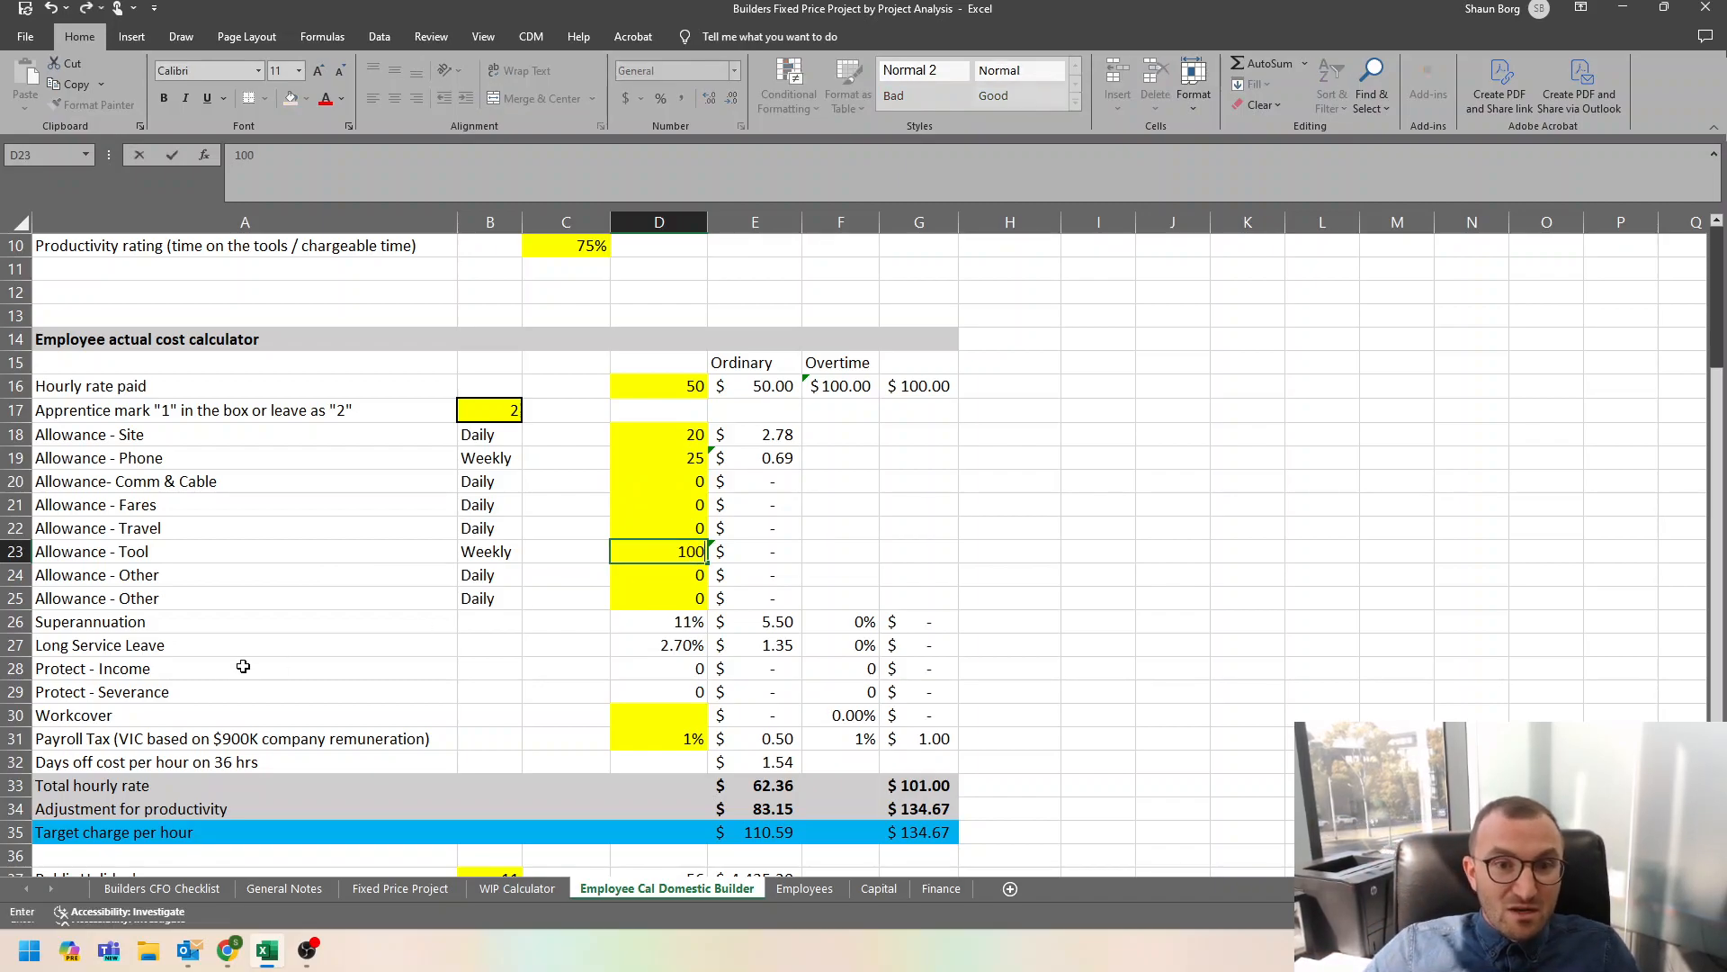
key(Return)
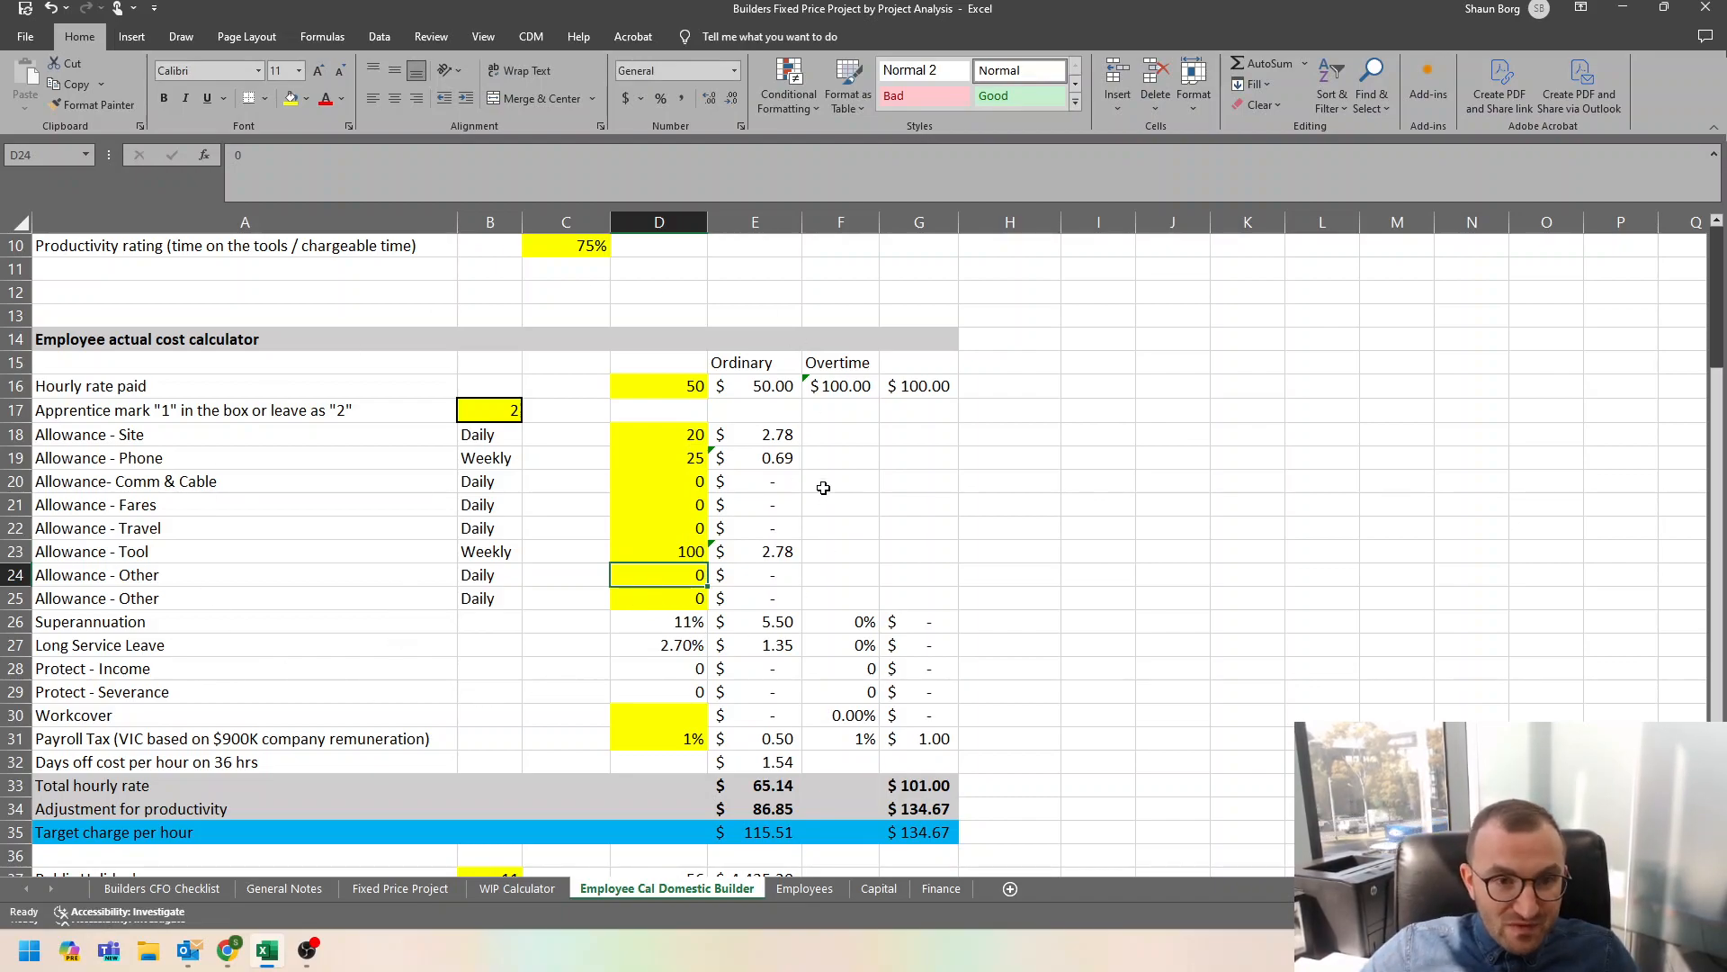
Review the allowance rows and the superannuation, long service leave, income protection and severance entries of the employee cost calculator.
drag(94, 430, 771, 600)
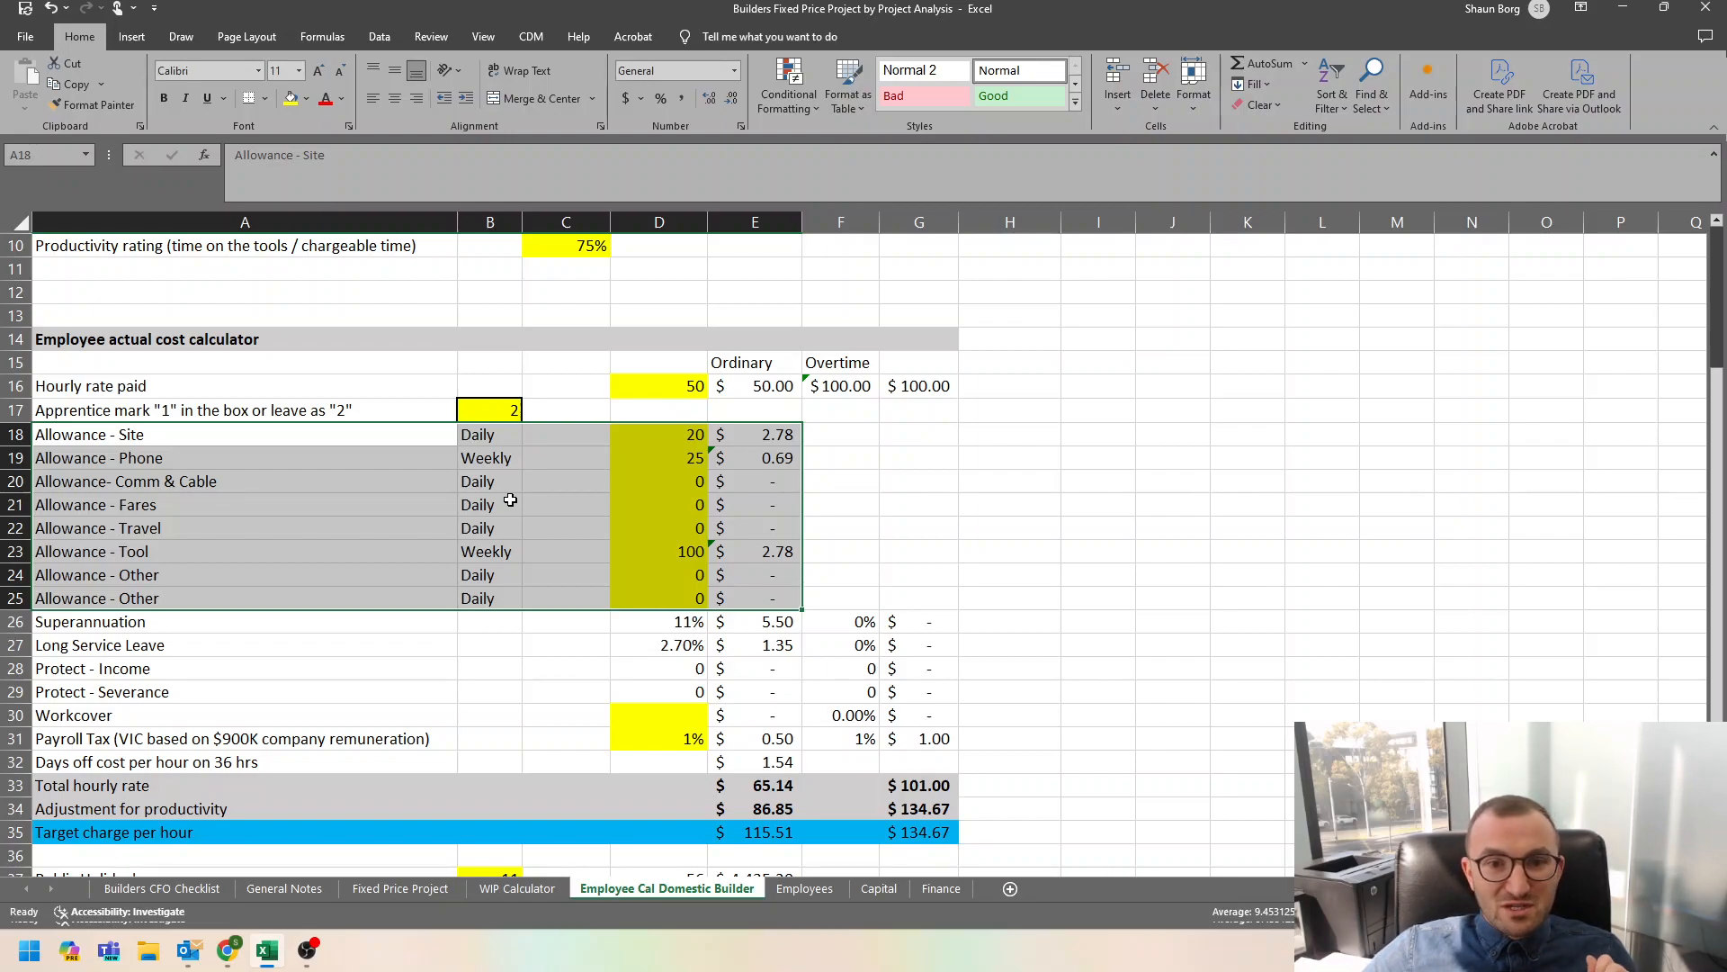
scroll(510, 501, down, 2)
click(742, 481)
drag(103, 501, 836, 553)
drag(126, 483, 884, 549)
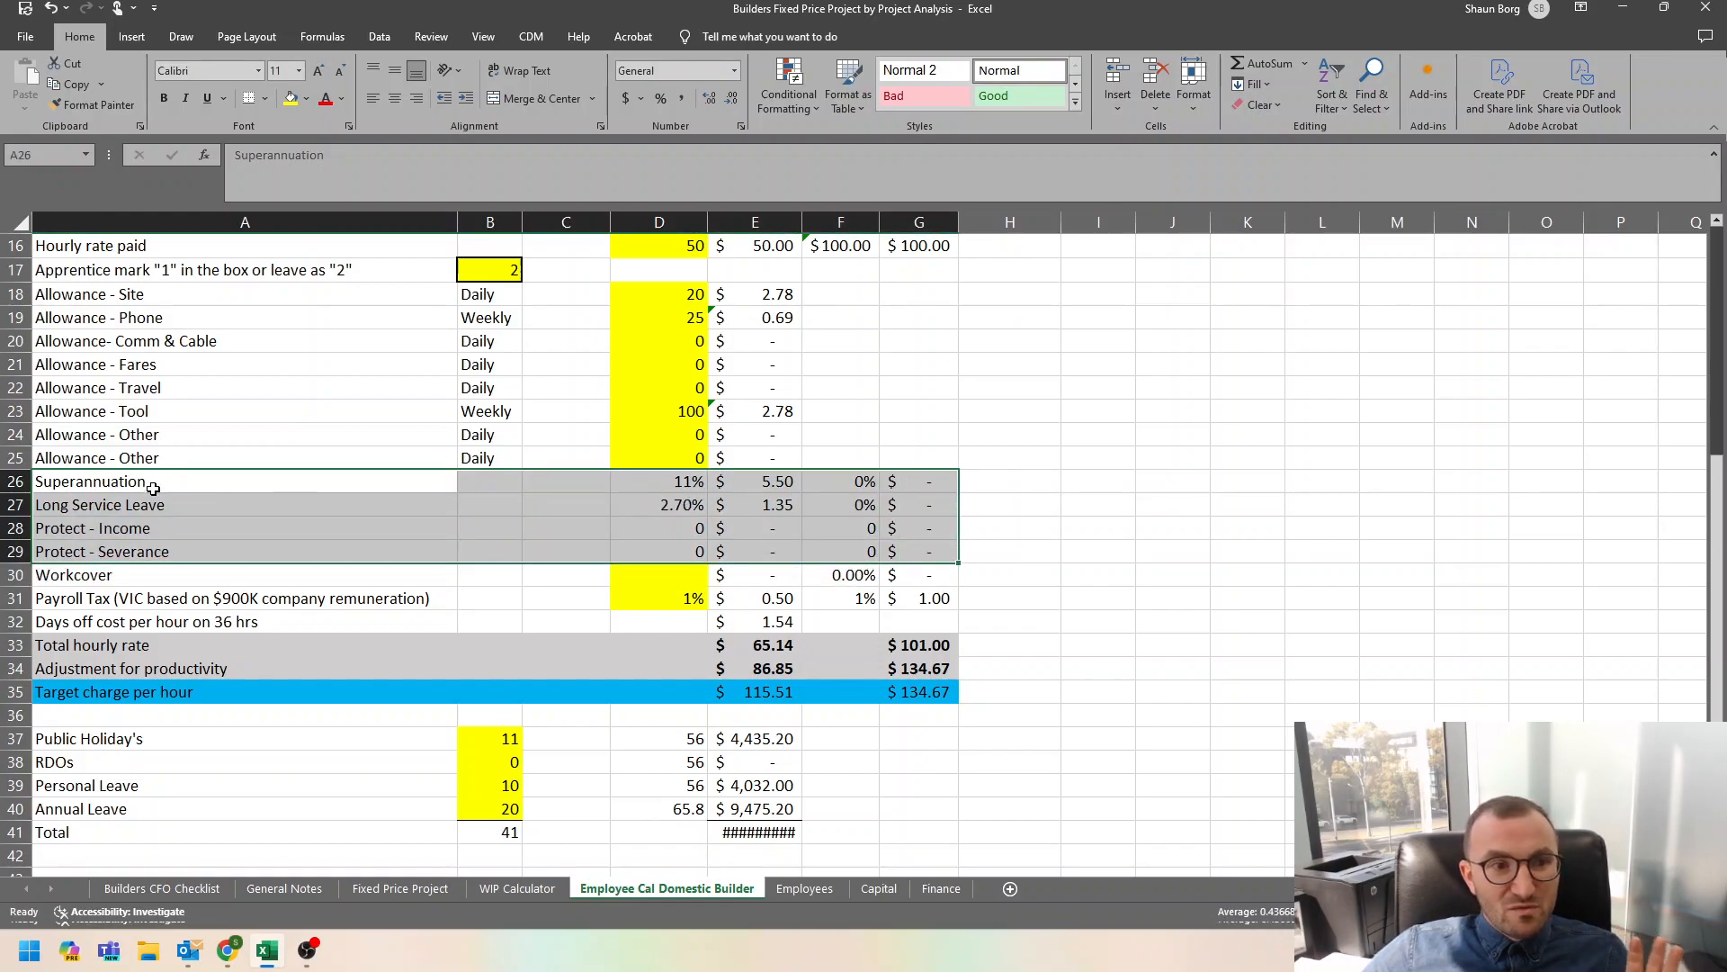
drag(154, 533, 656, 552)
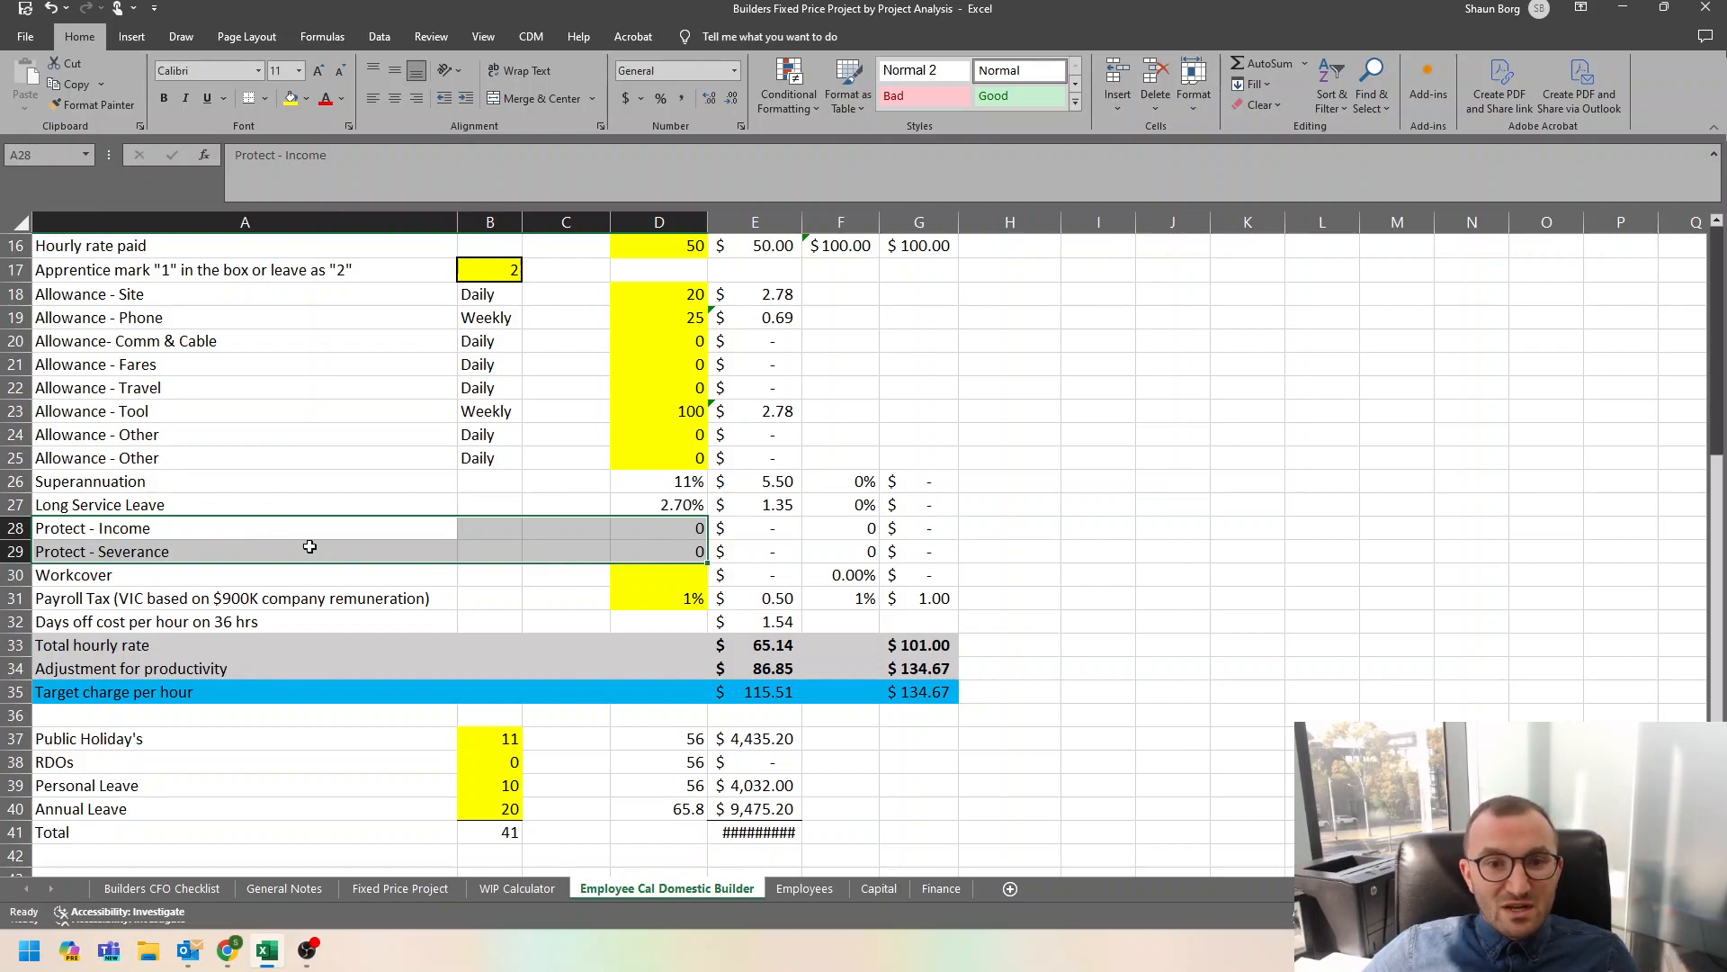
scroll(382, 518, down, 1)
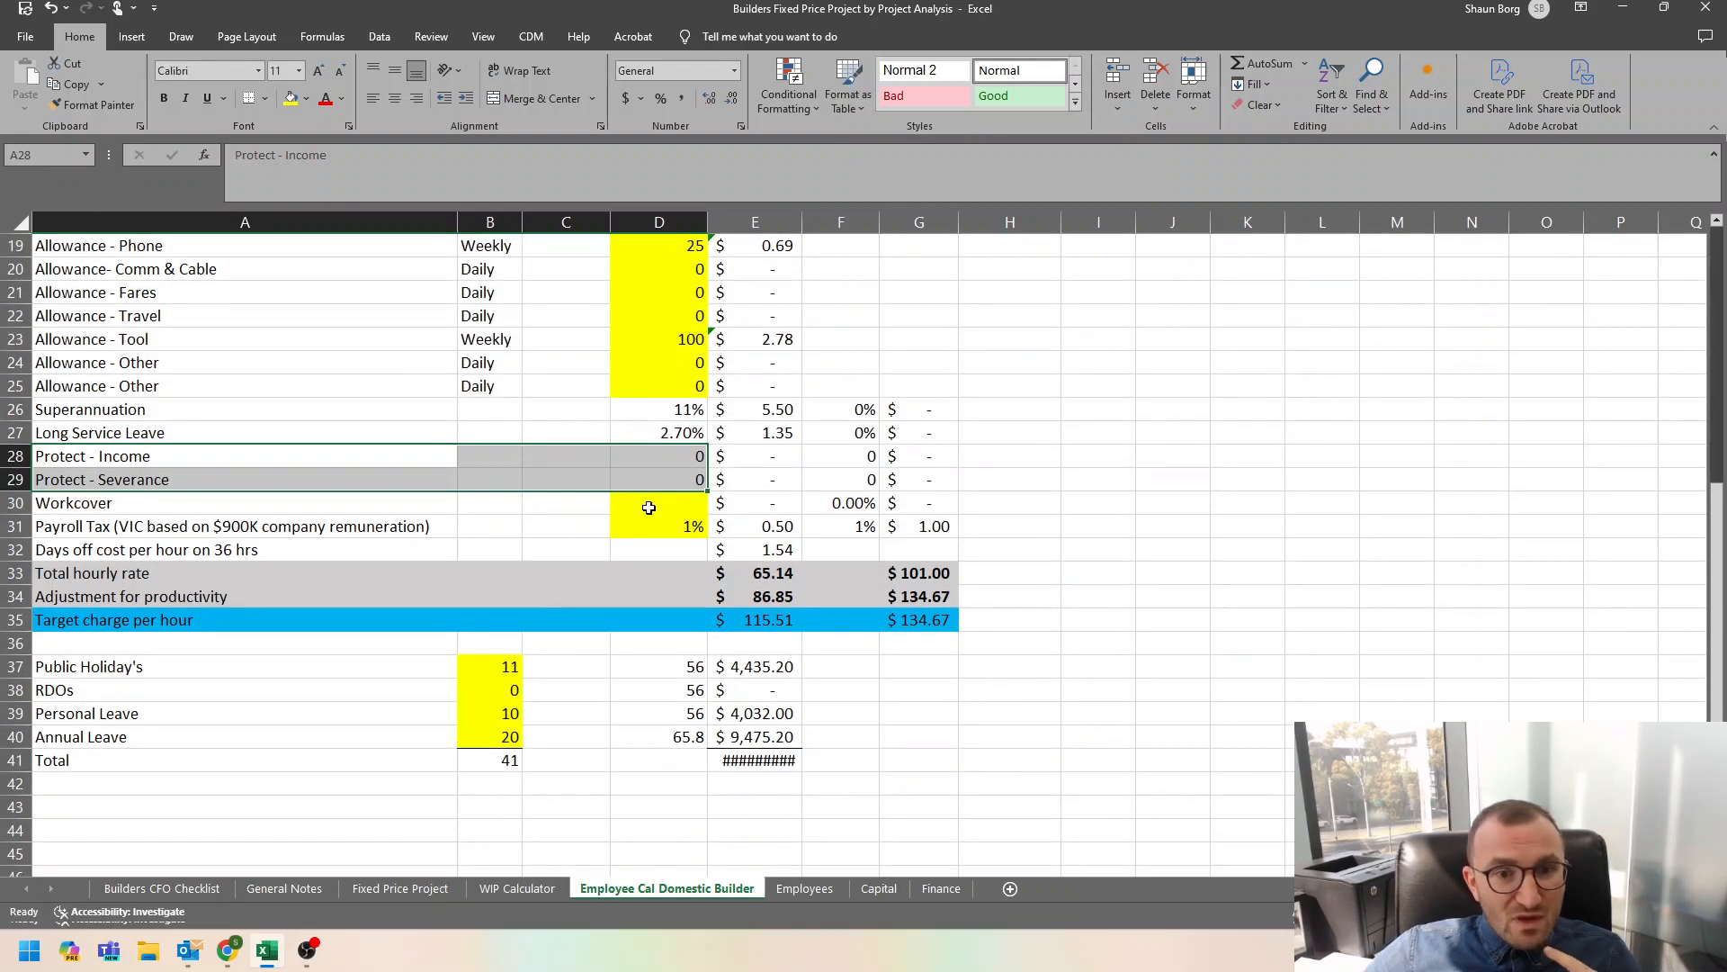
Set the Workcover rate in D30 to 2%.
click(648, 506)
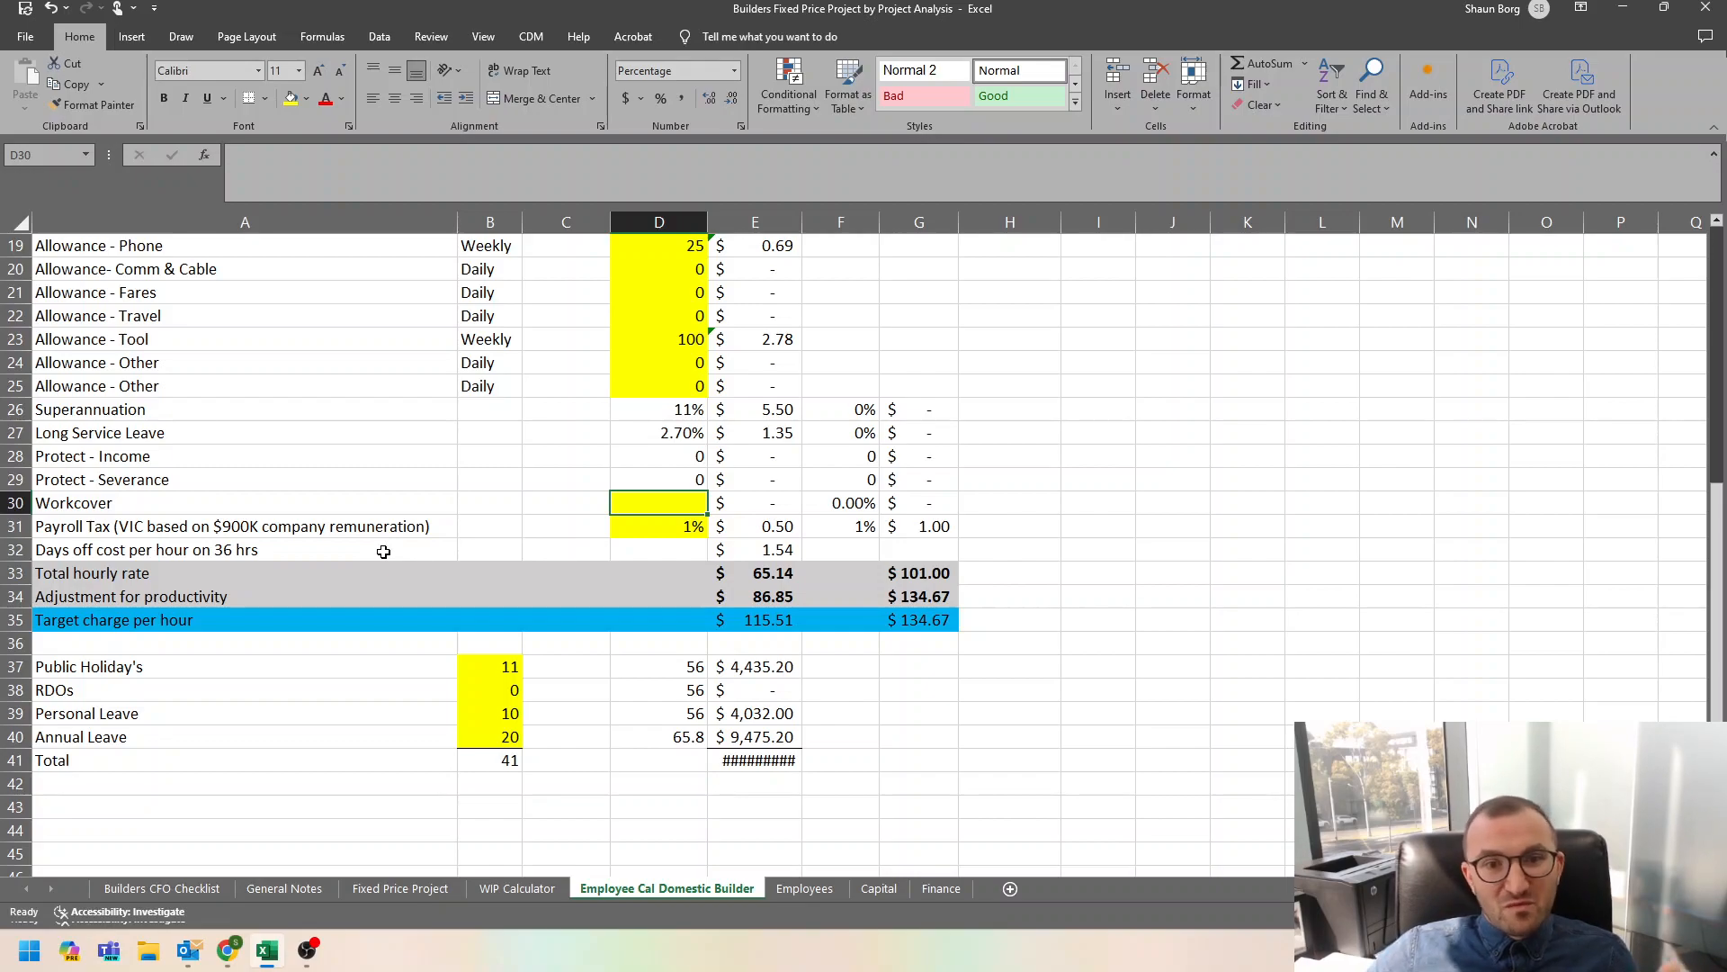
text(2)
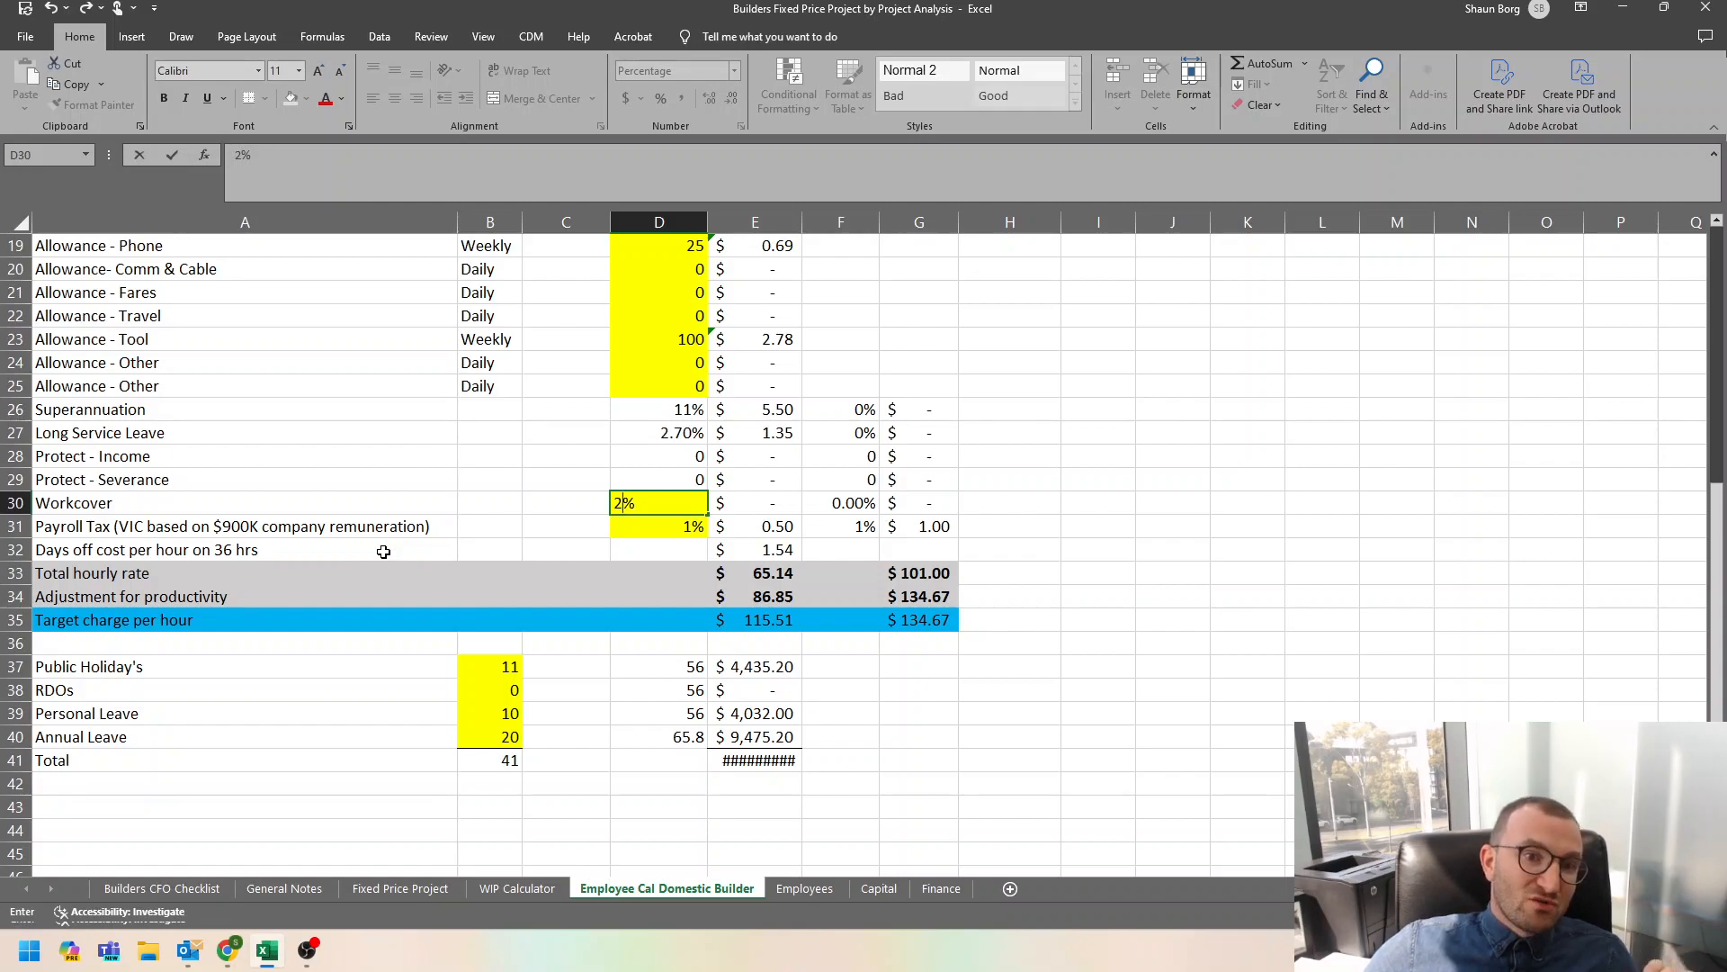
key(Return)
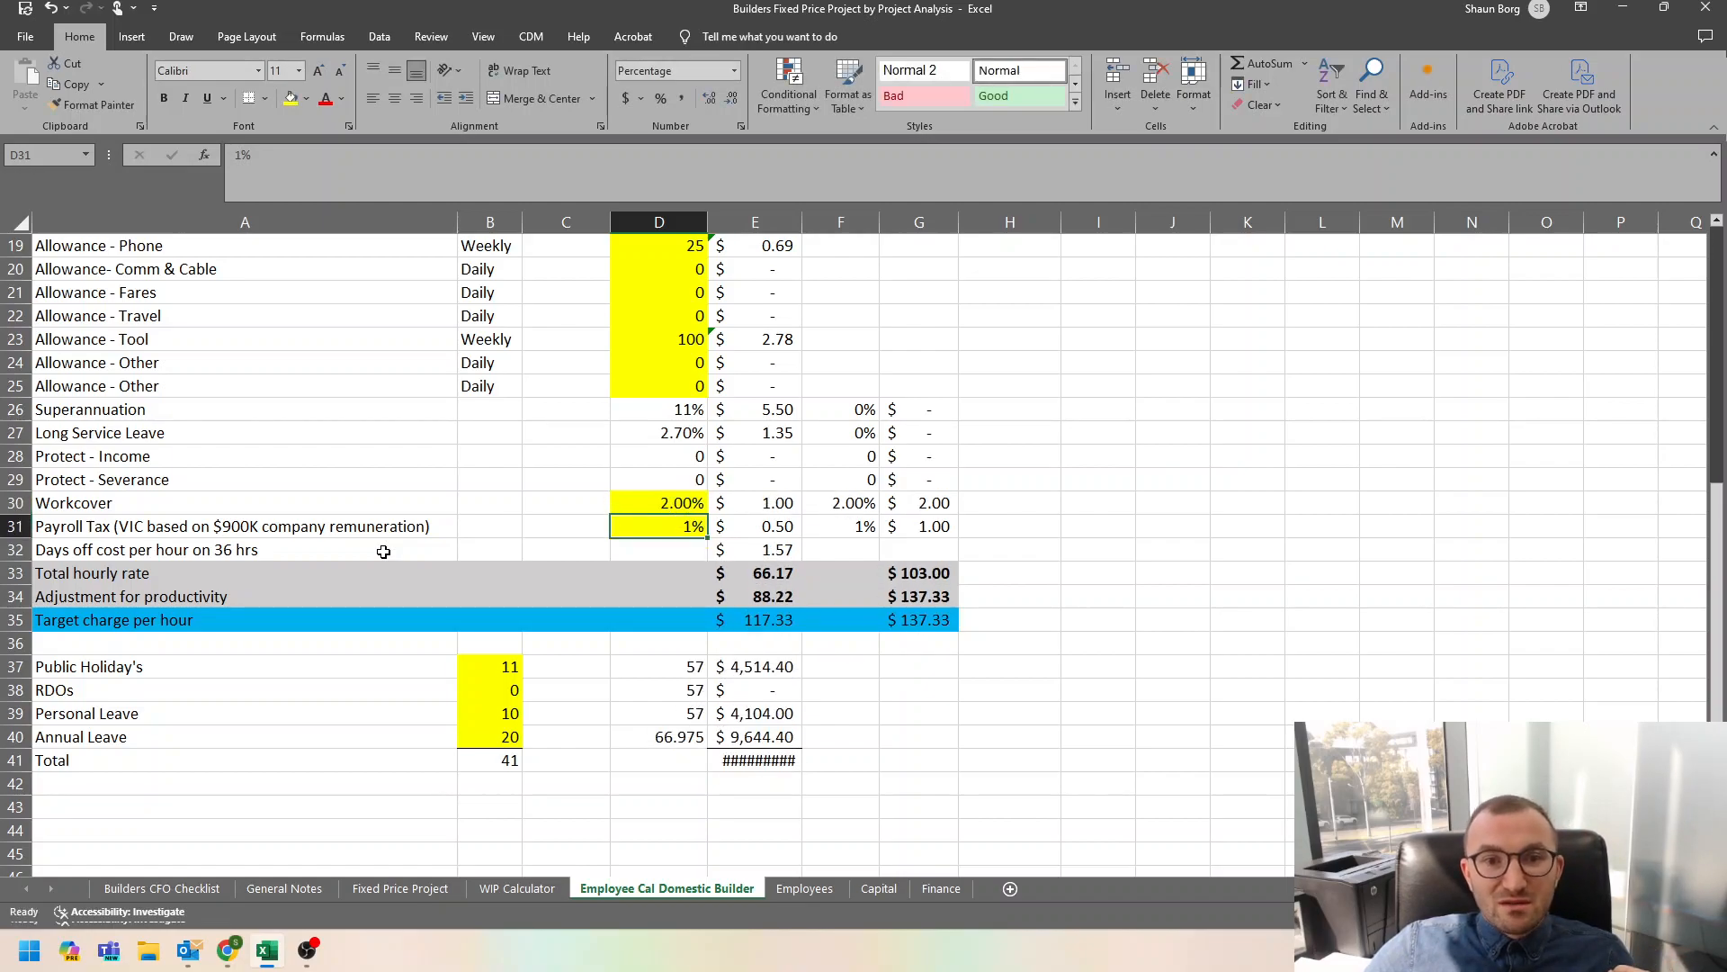
key(Up)
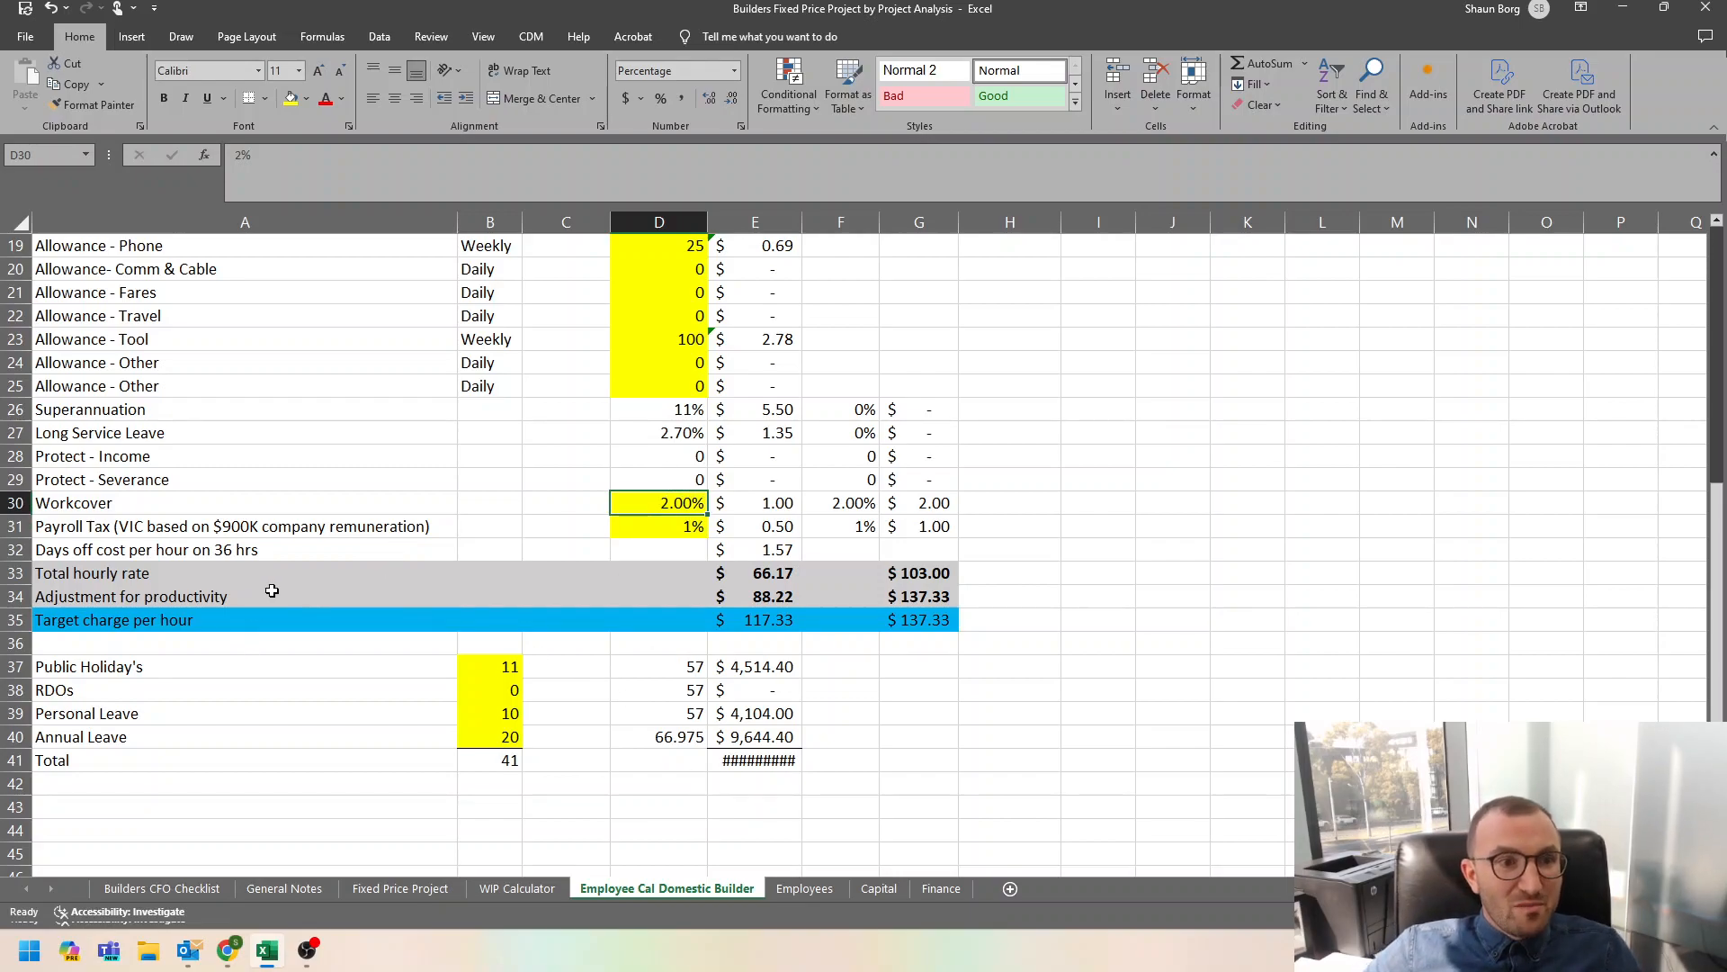
Switch the payroll tax rate in D31 to 0% and back to 1% to compare the resulting hourly rates.
click(678, 525)
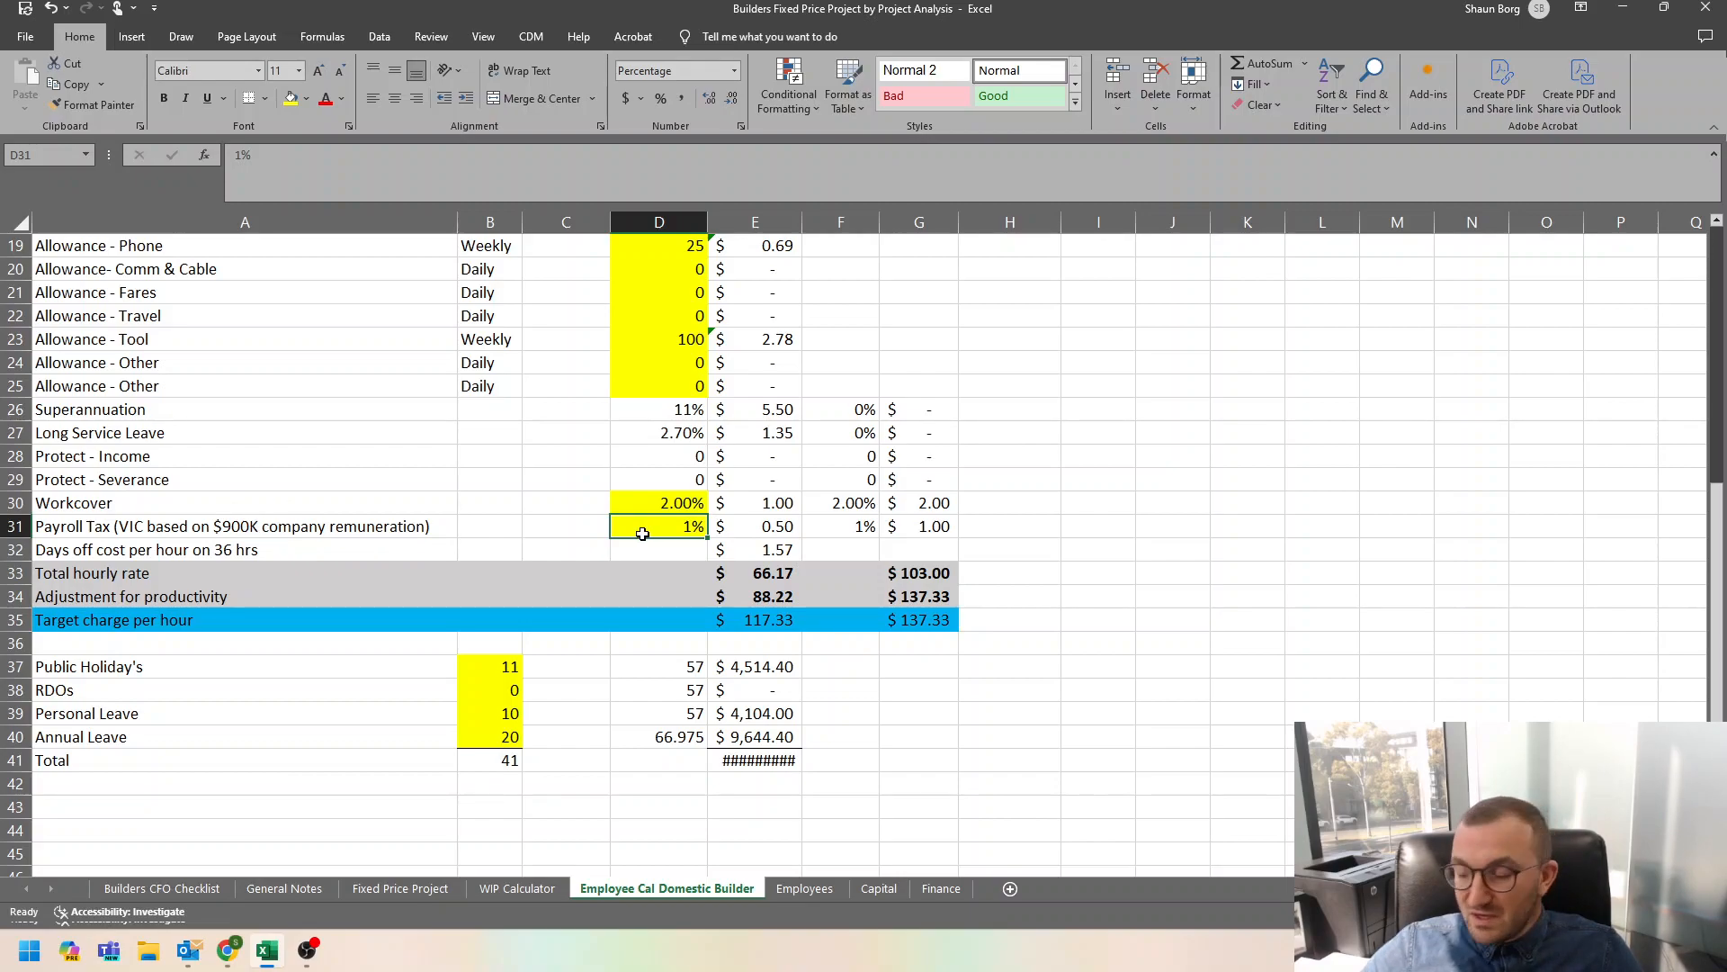
text(0)
key(Return)
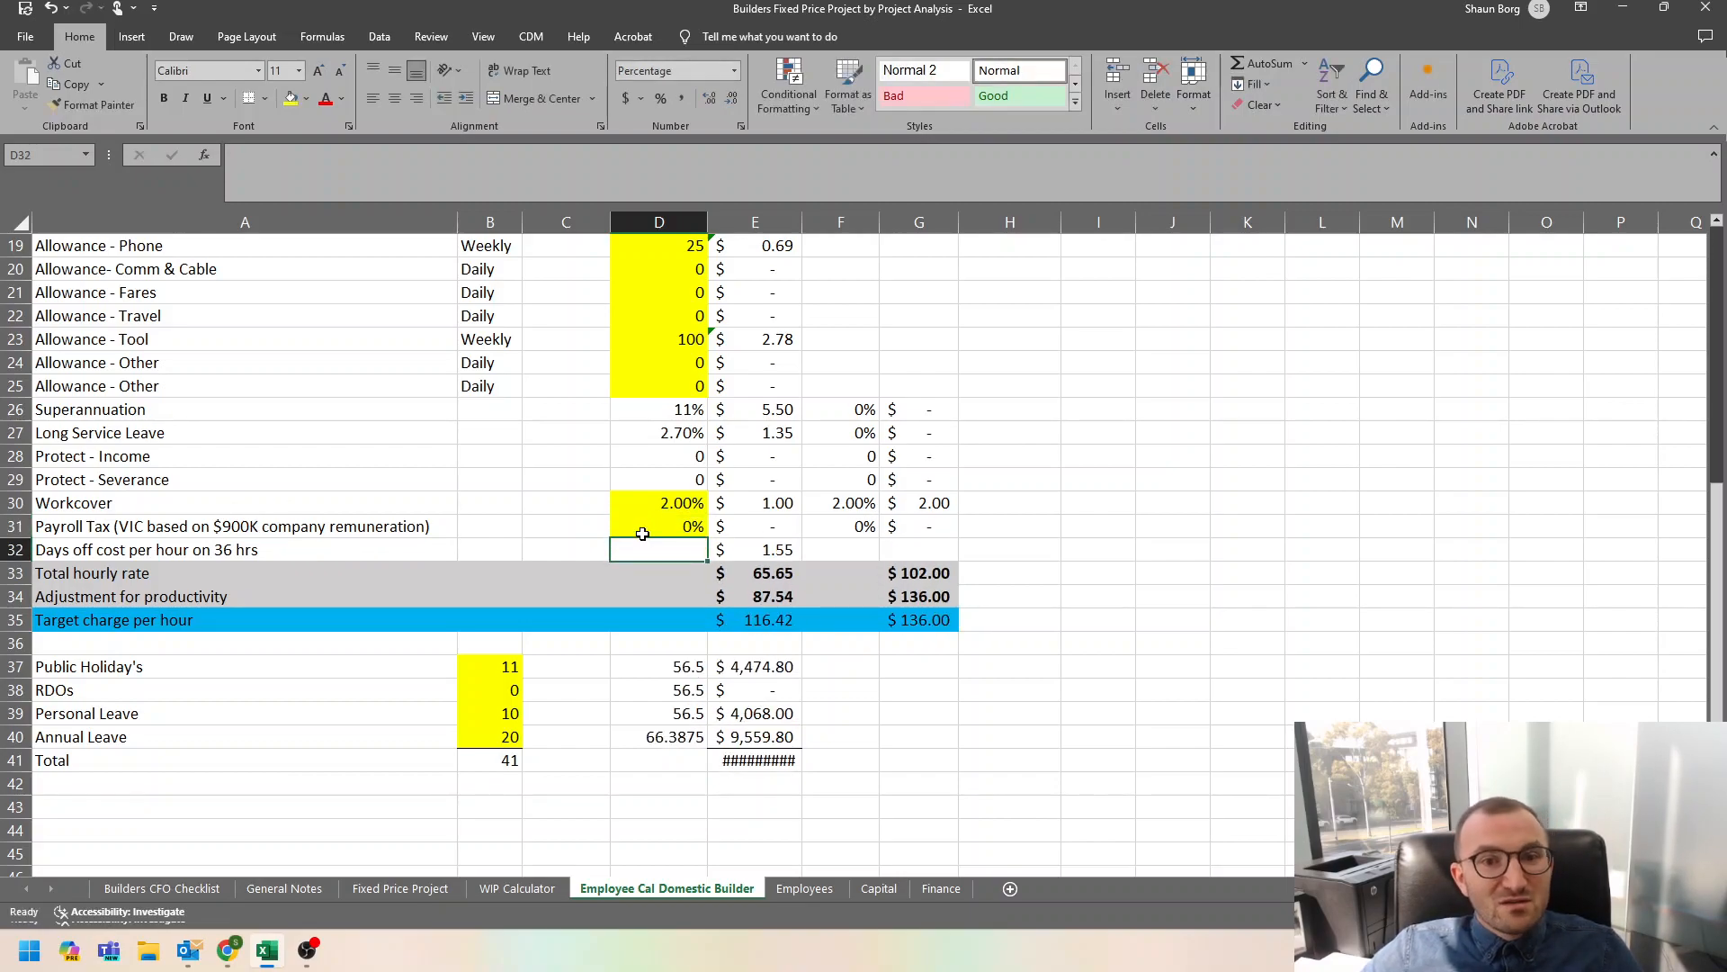
click(667, 528)
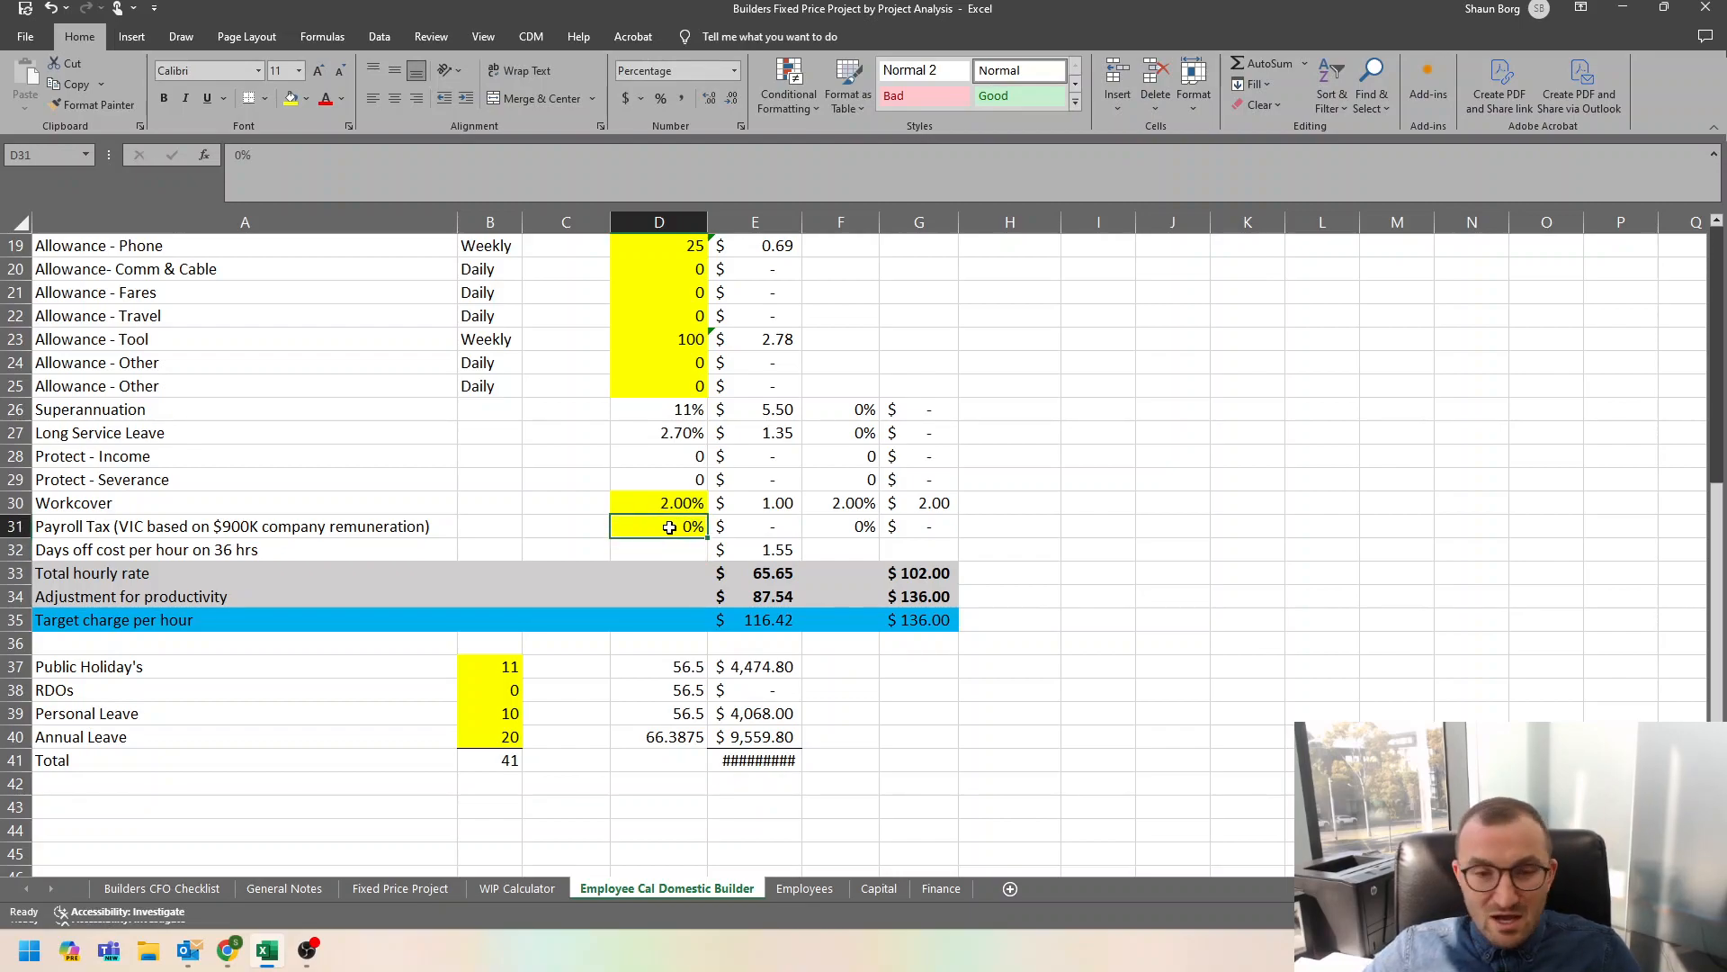
text(1)
key(Return)
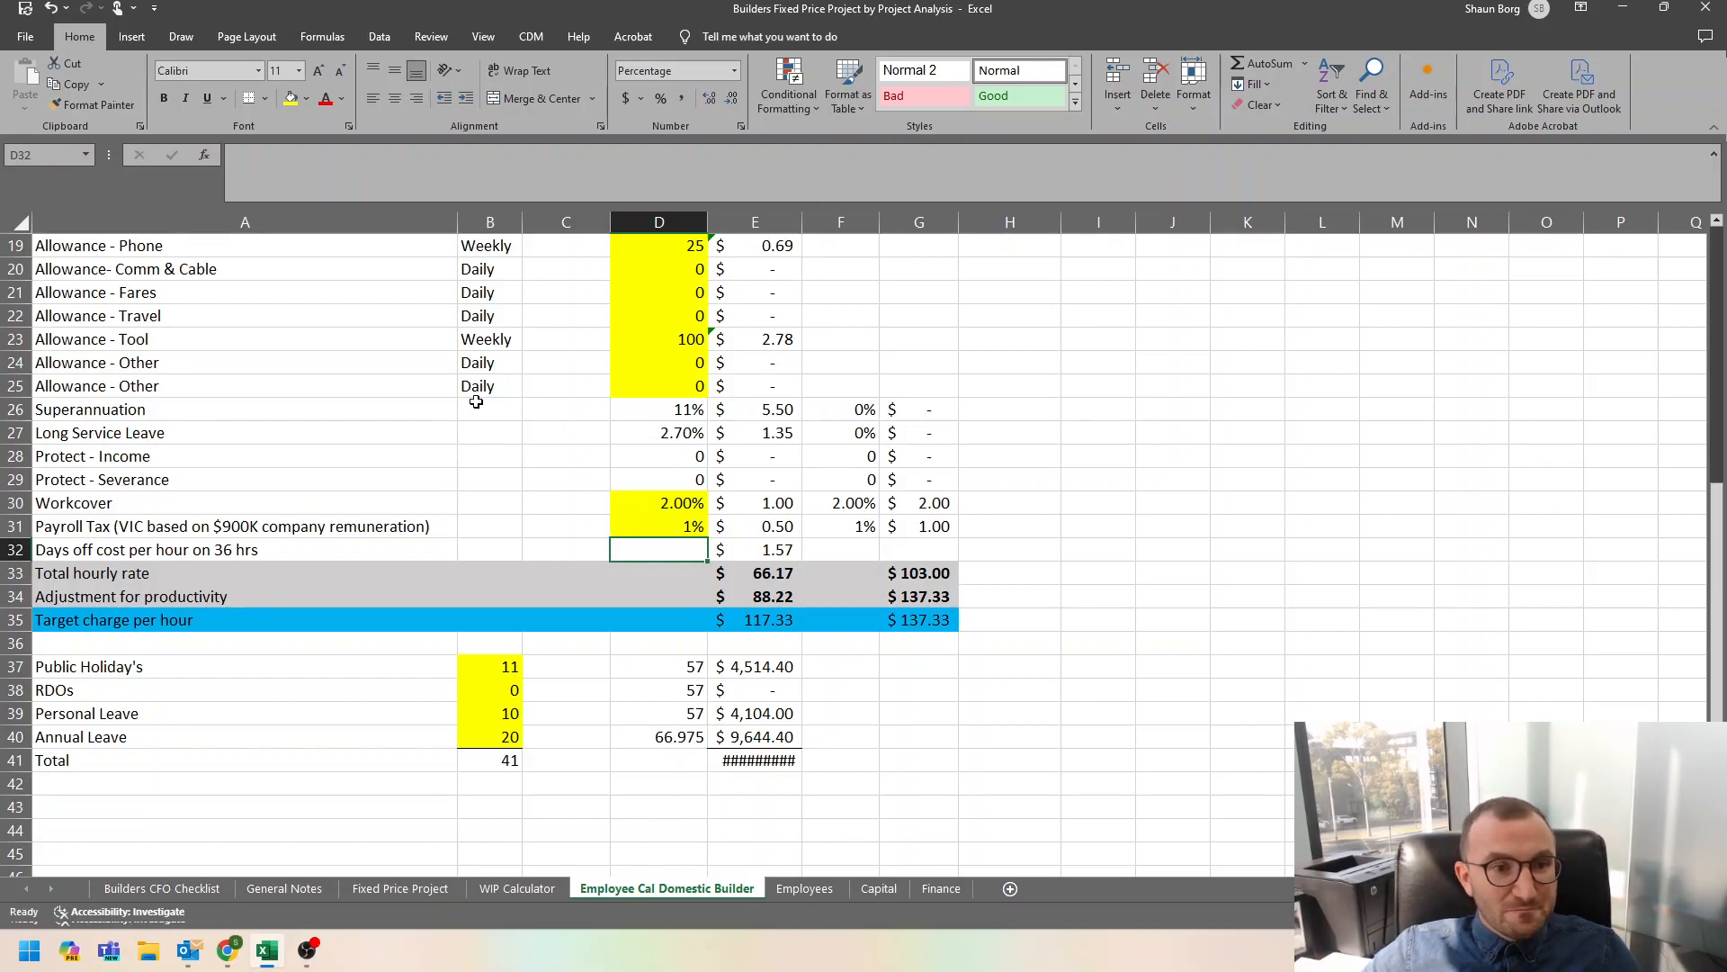
Review the days off cost per hour row and the day counts for public holidays, RDOs, personal leave and annual leave.
click(70, 549)
drag(69, 549, 795, 560)
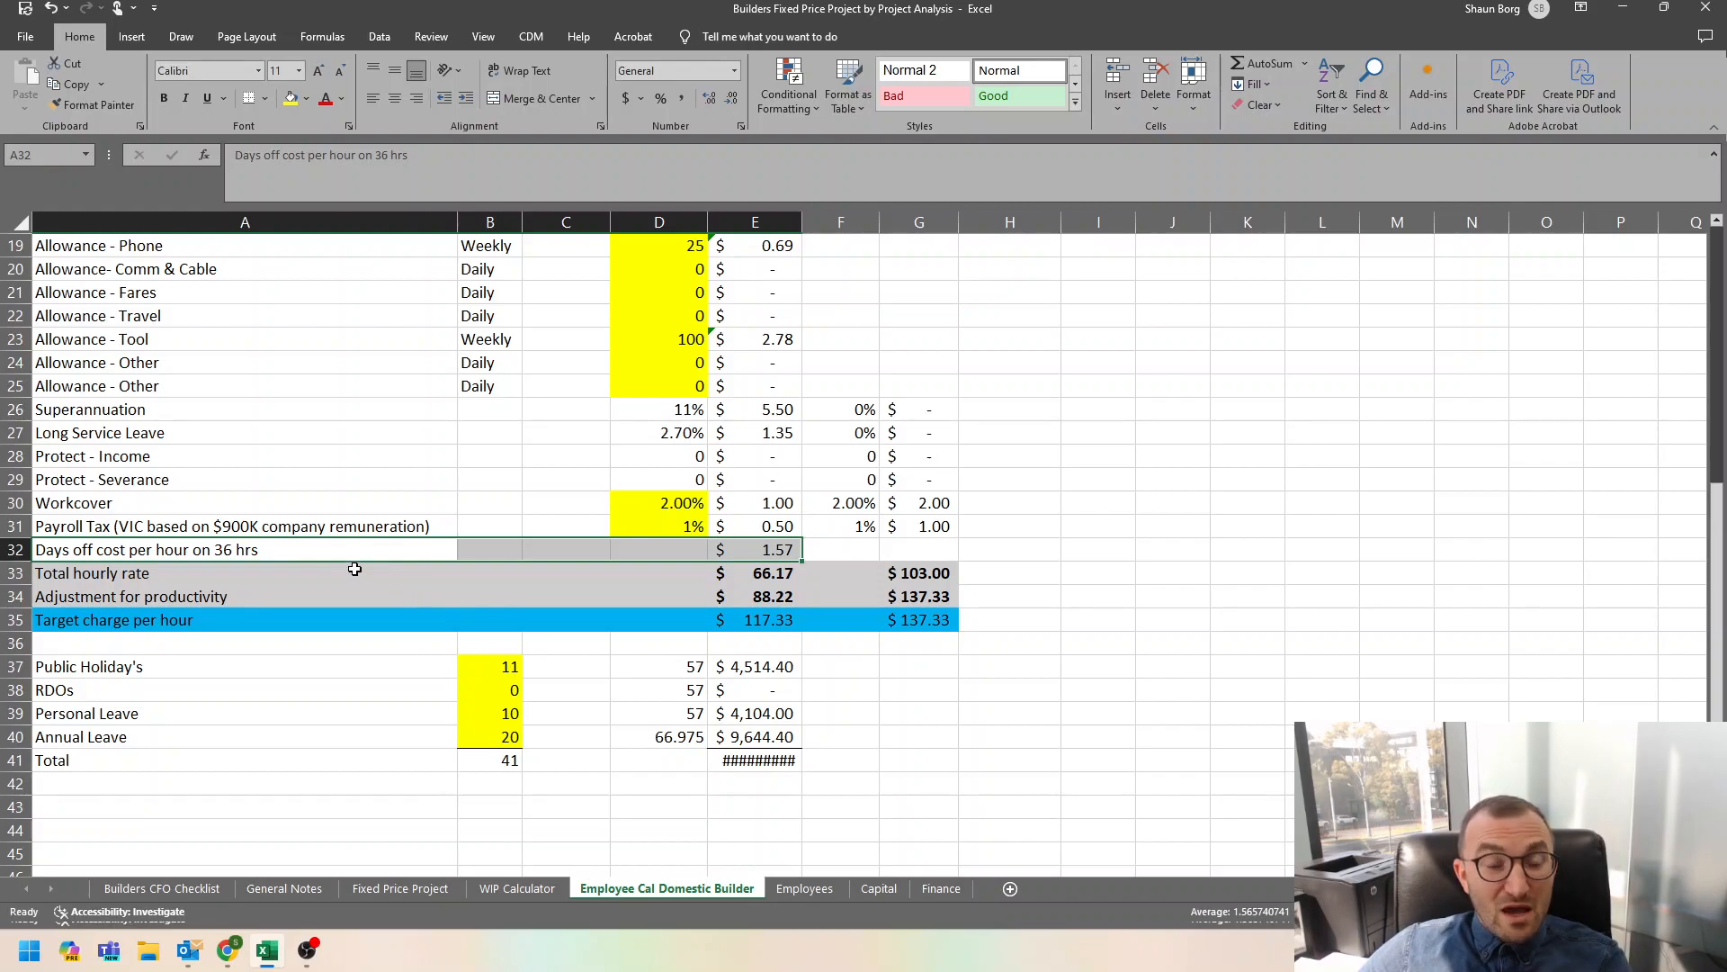
click(488, 664)
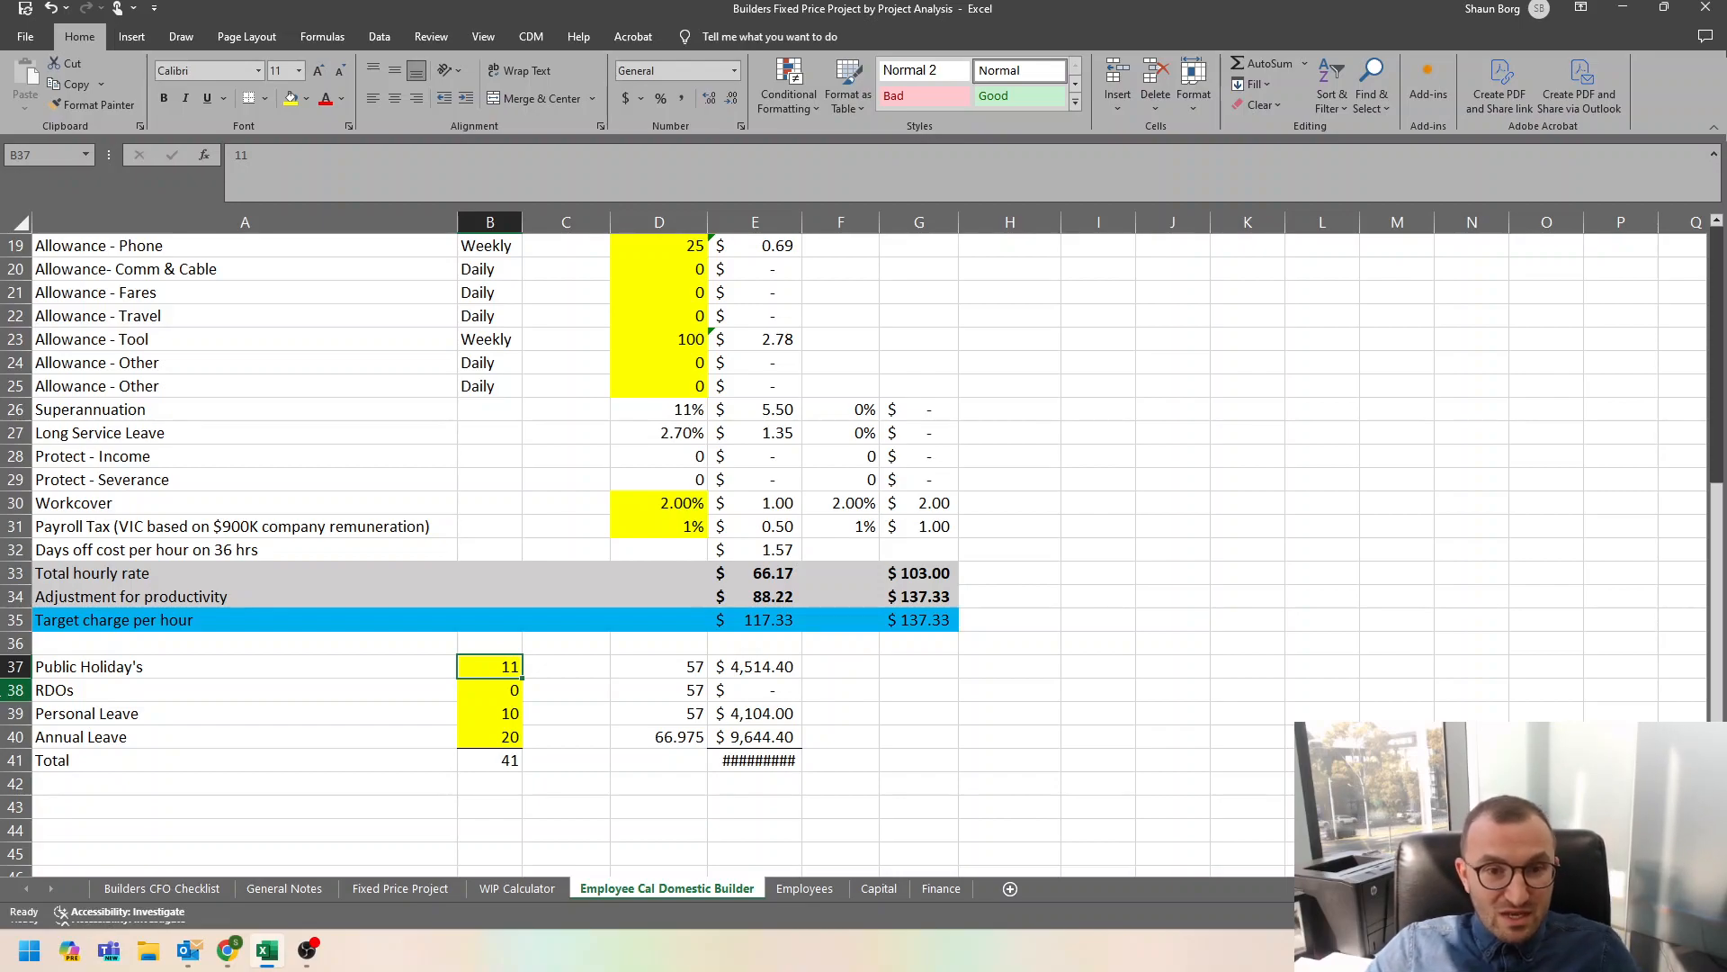
key(Down)
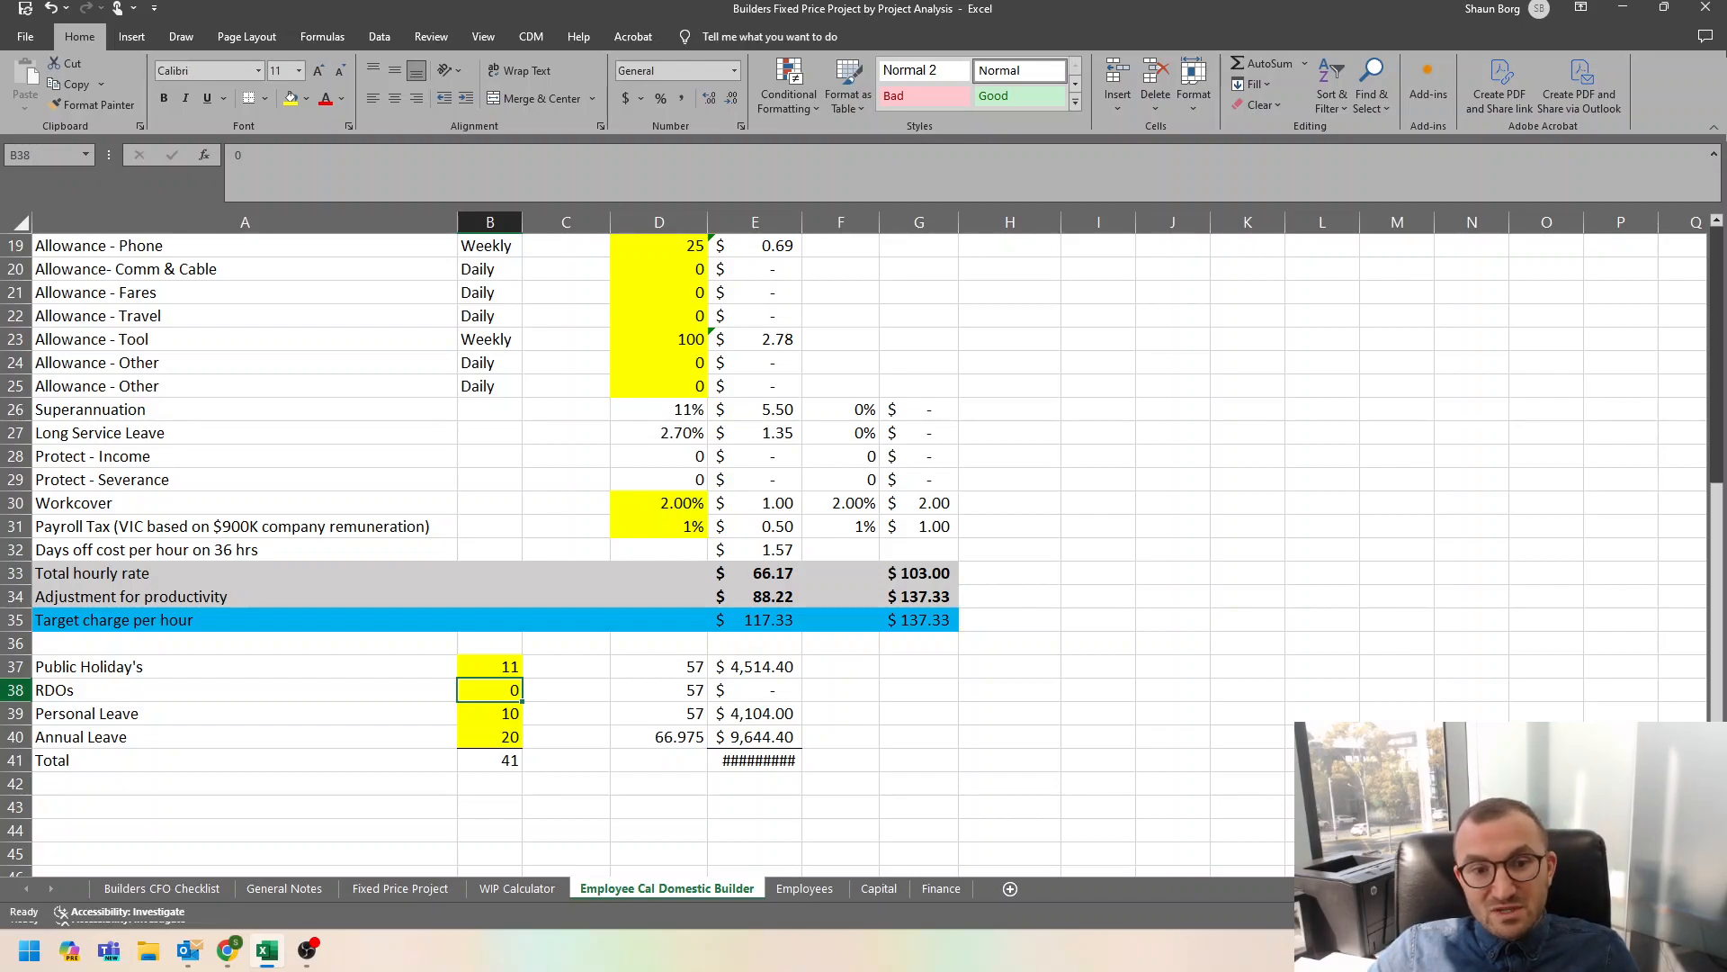
key(Down)
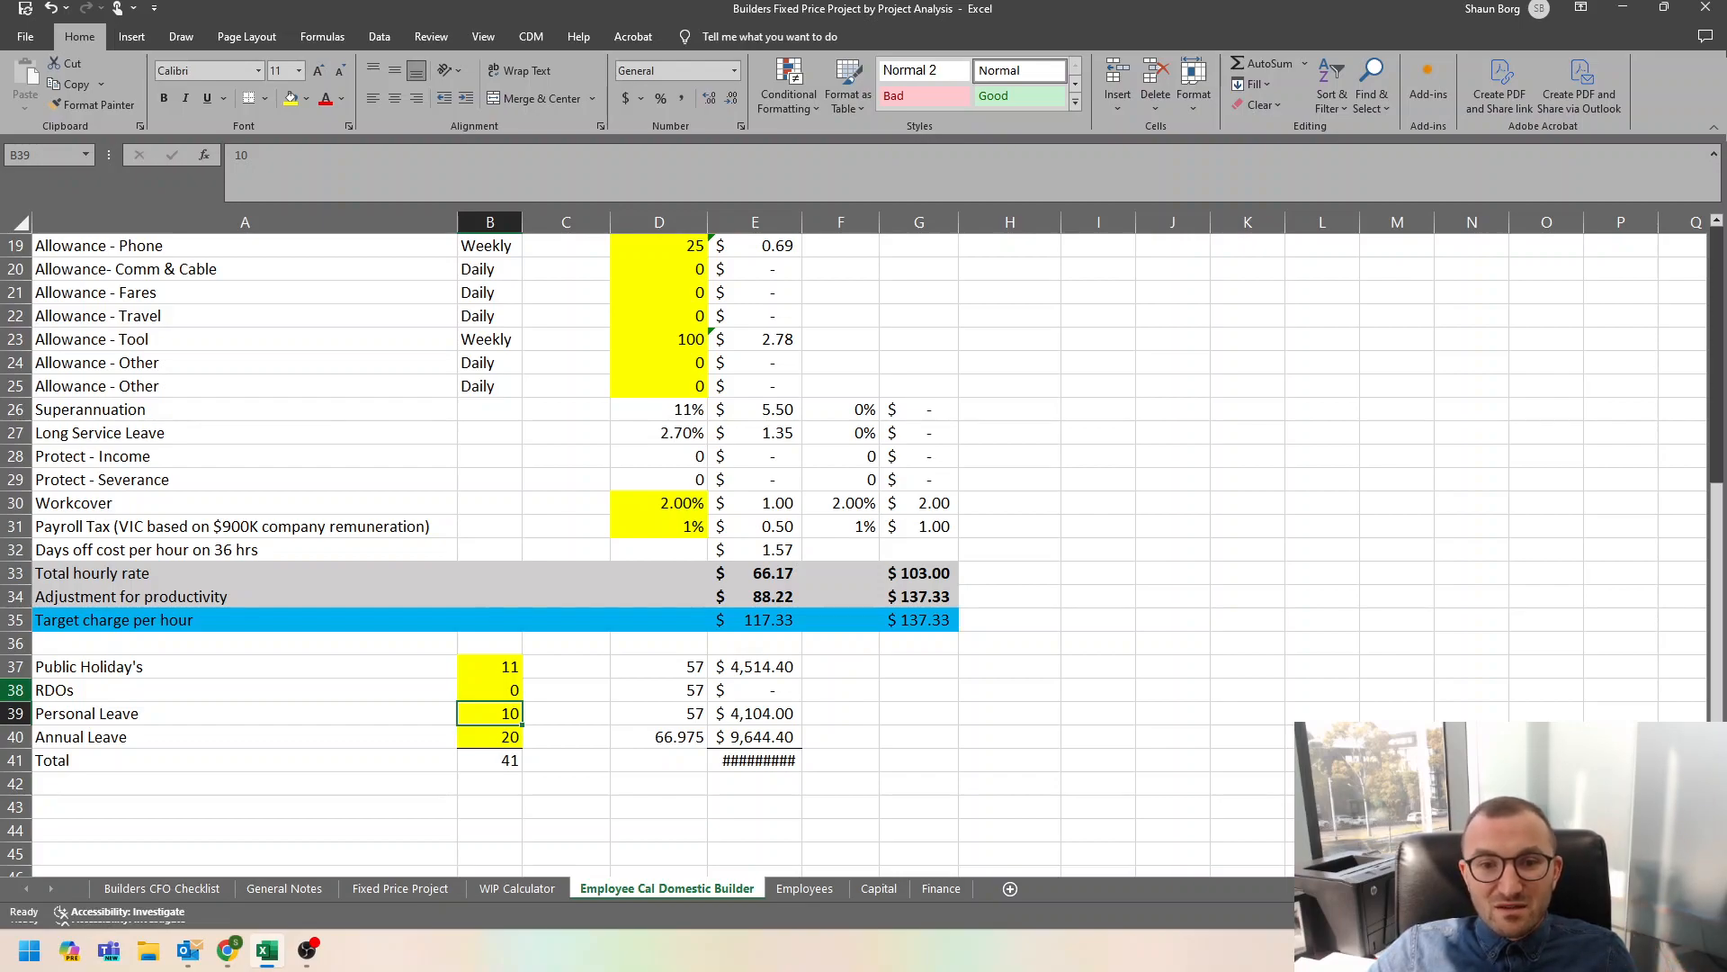
key(Down)
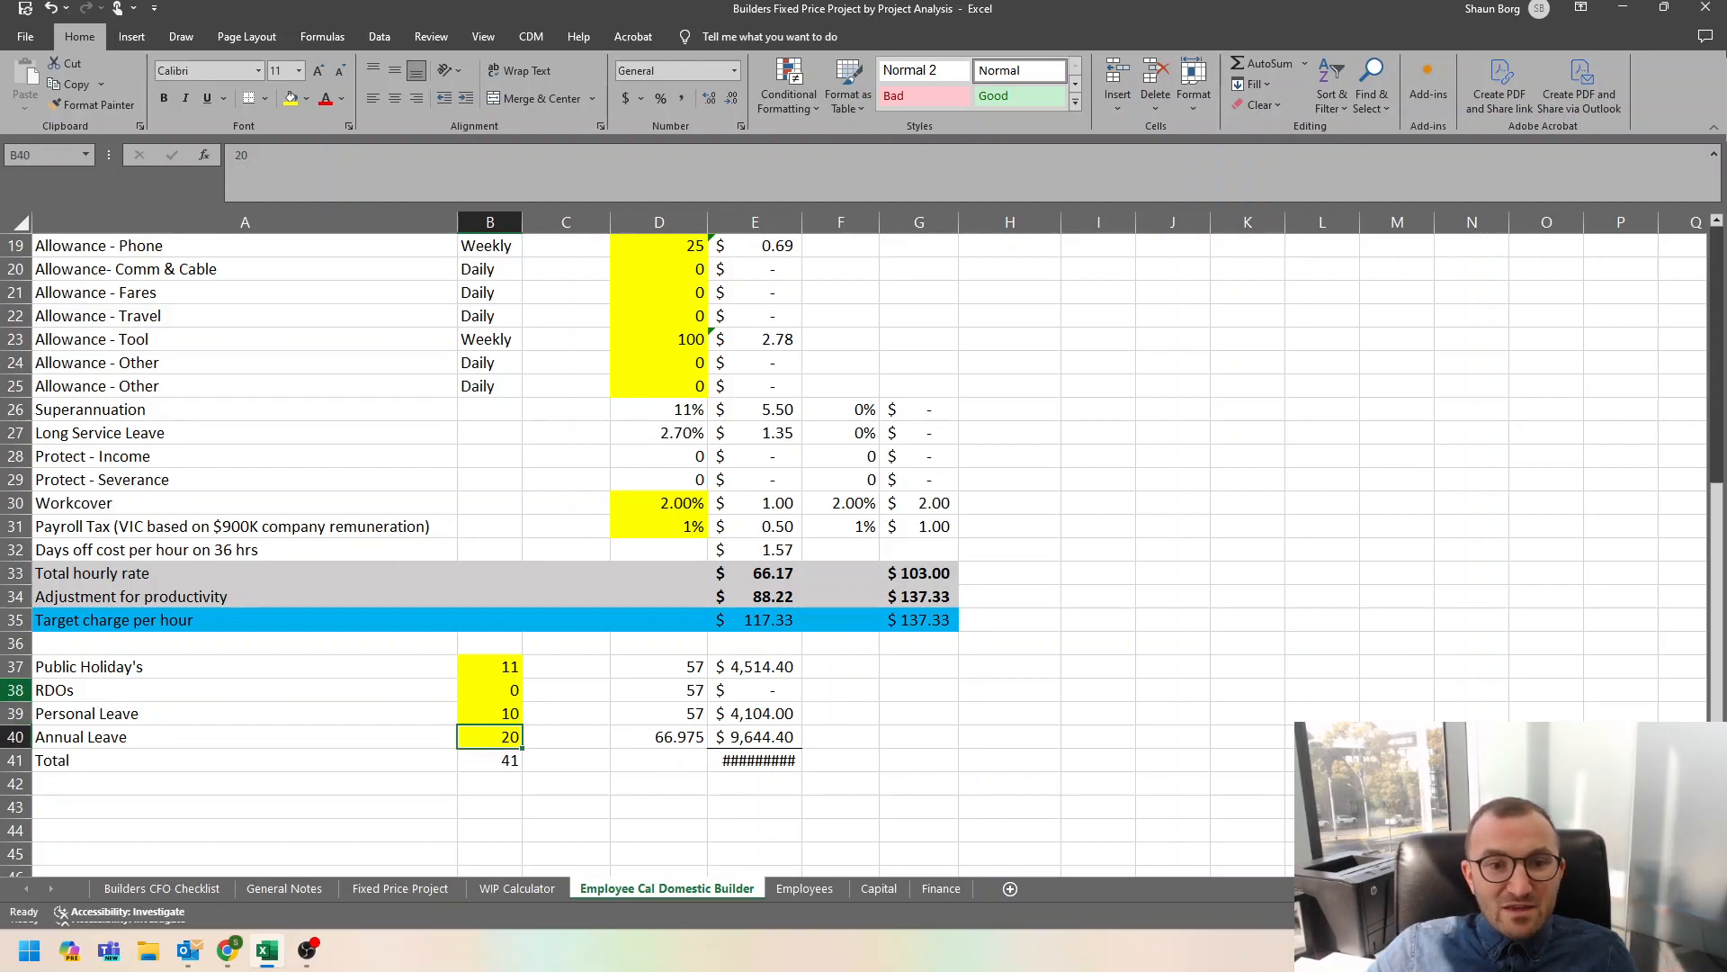
Autofit column E so the total leave cost is readable, and review the leave costs in E37:E41.
double_click(800, 224)
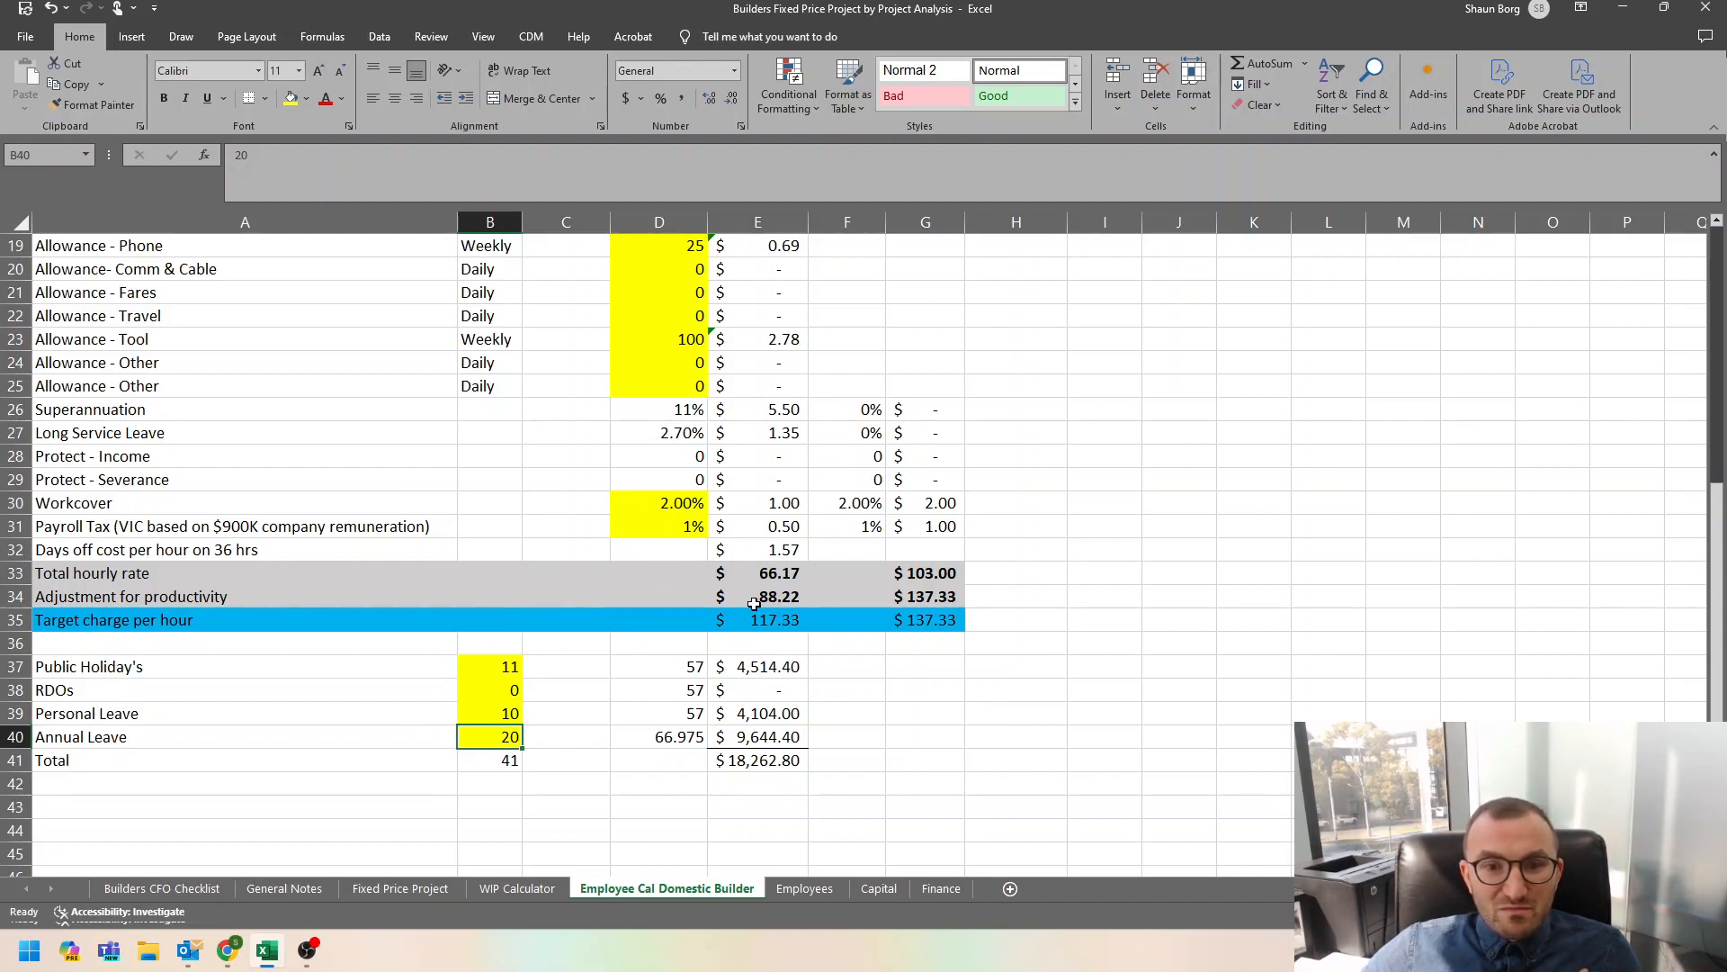
drag(769, 668, 766, 760)
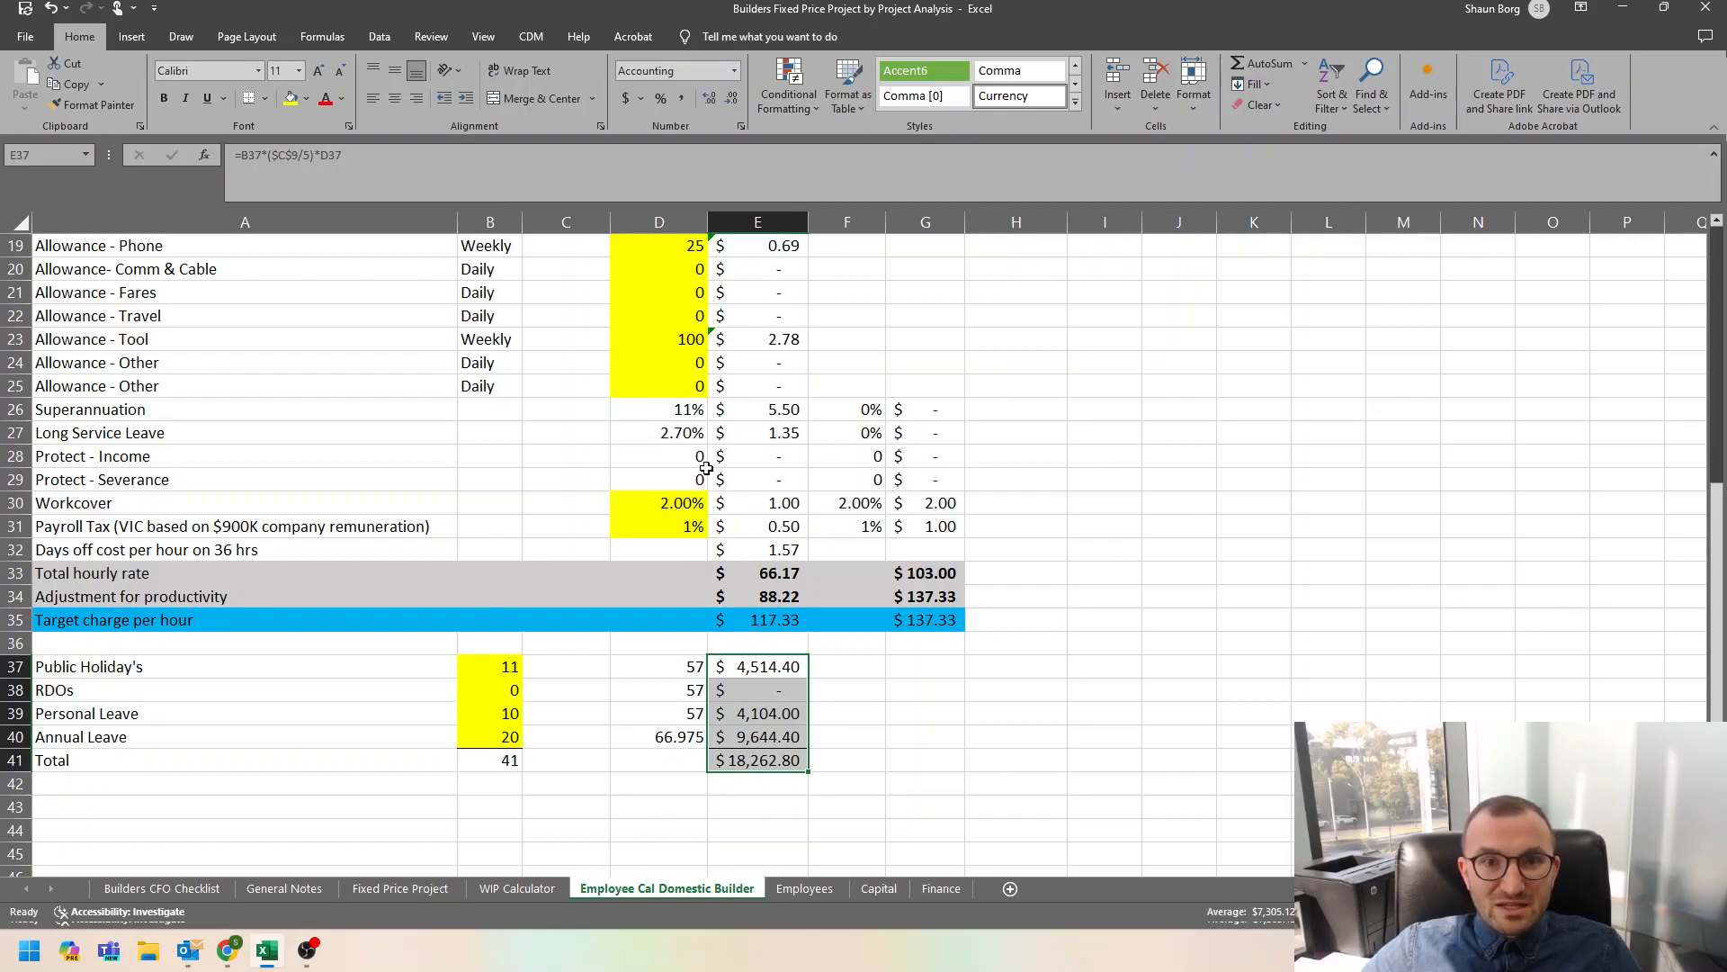
scroll(706, 469, up, 5)
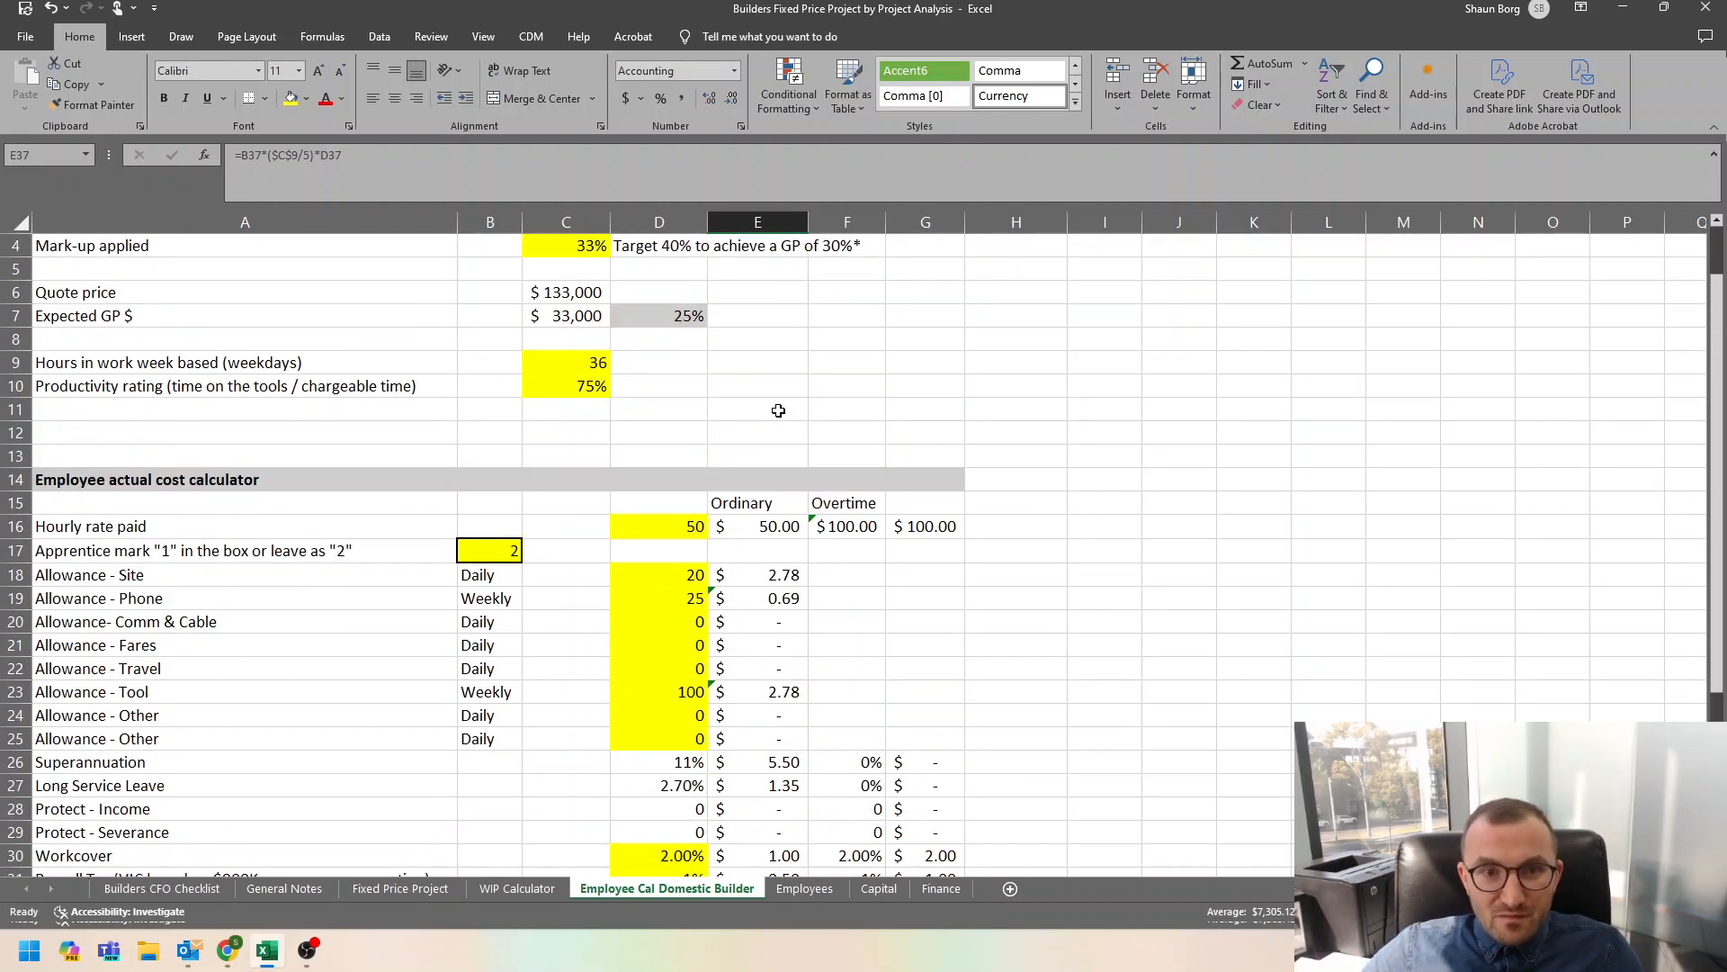
scroll(778, 410, down, 3)
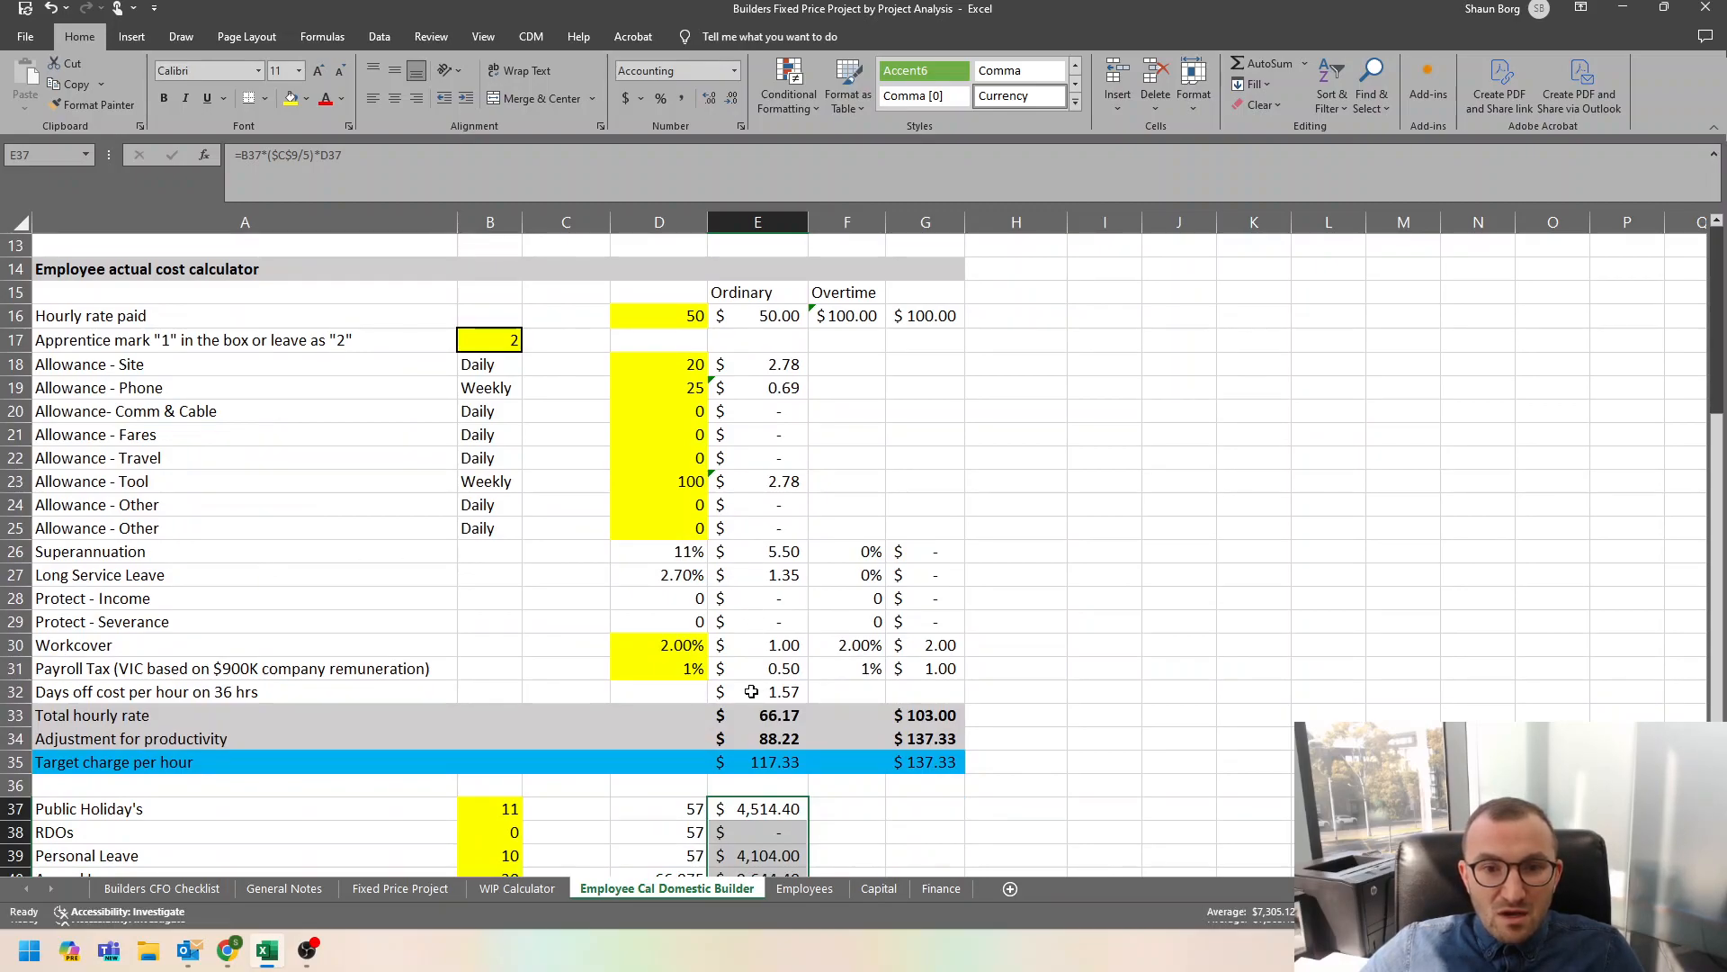
scroll(486, 643, down, 3)
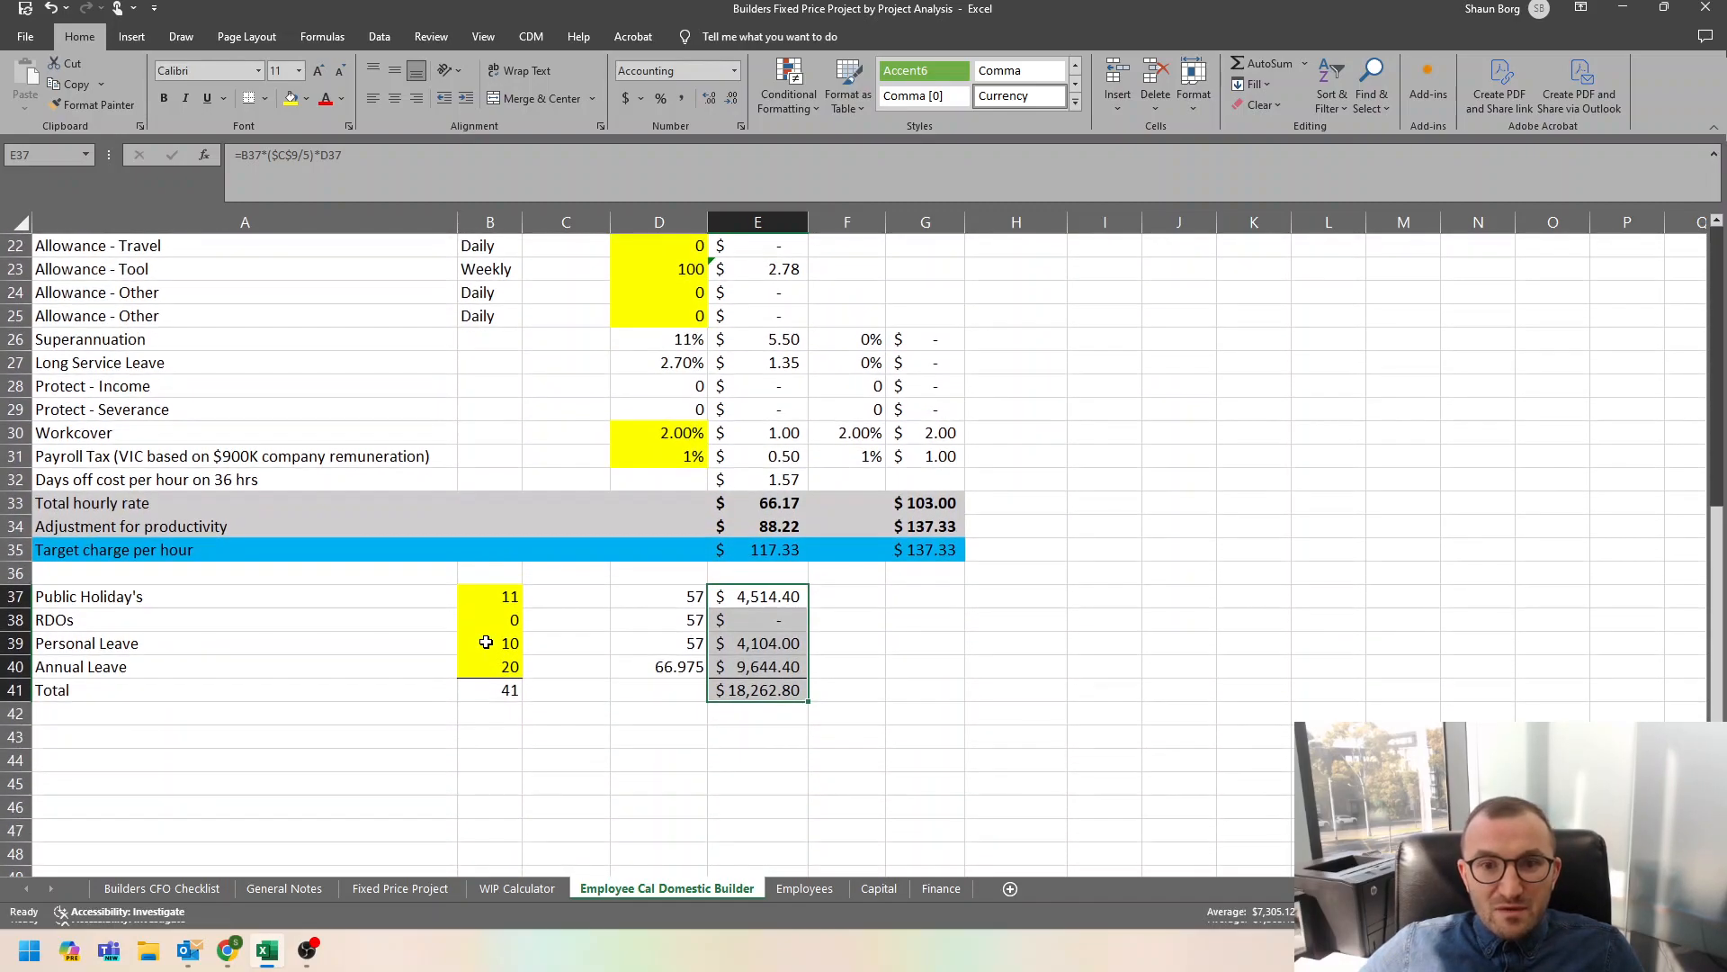
scroll(485, 643, down, 1)
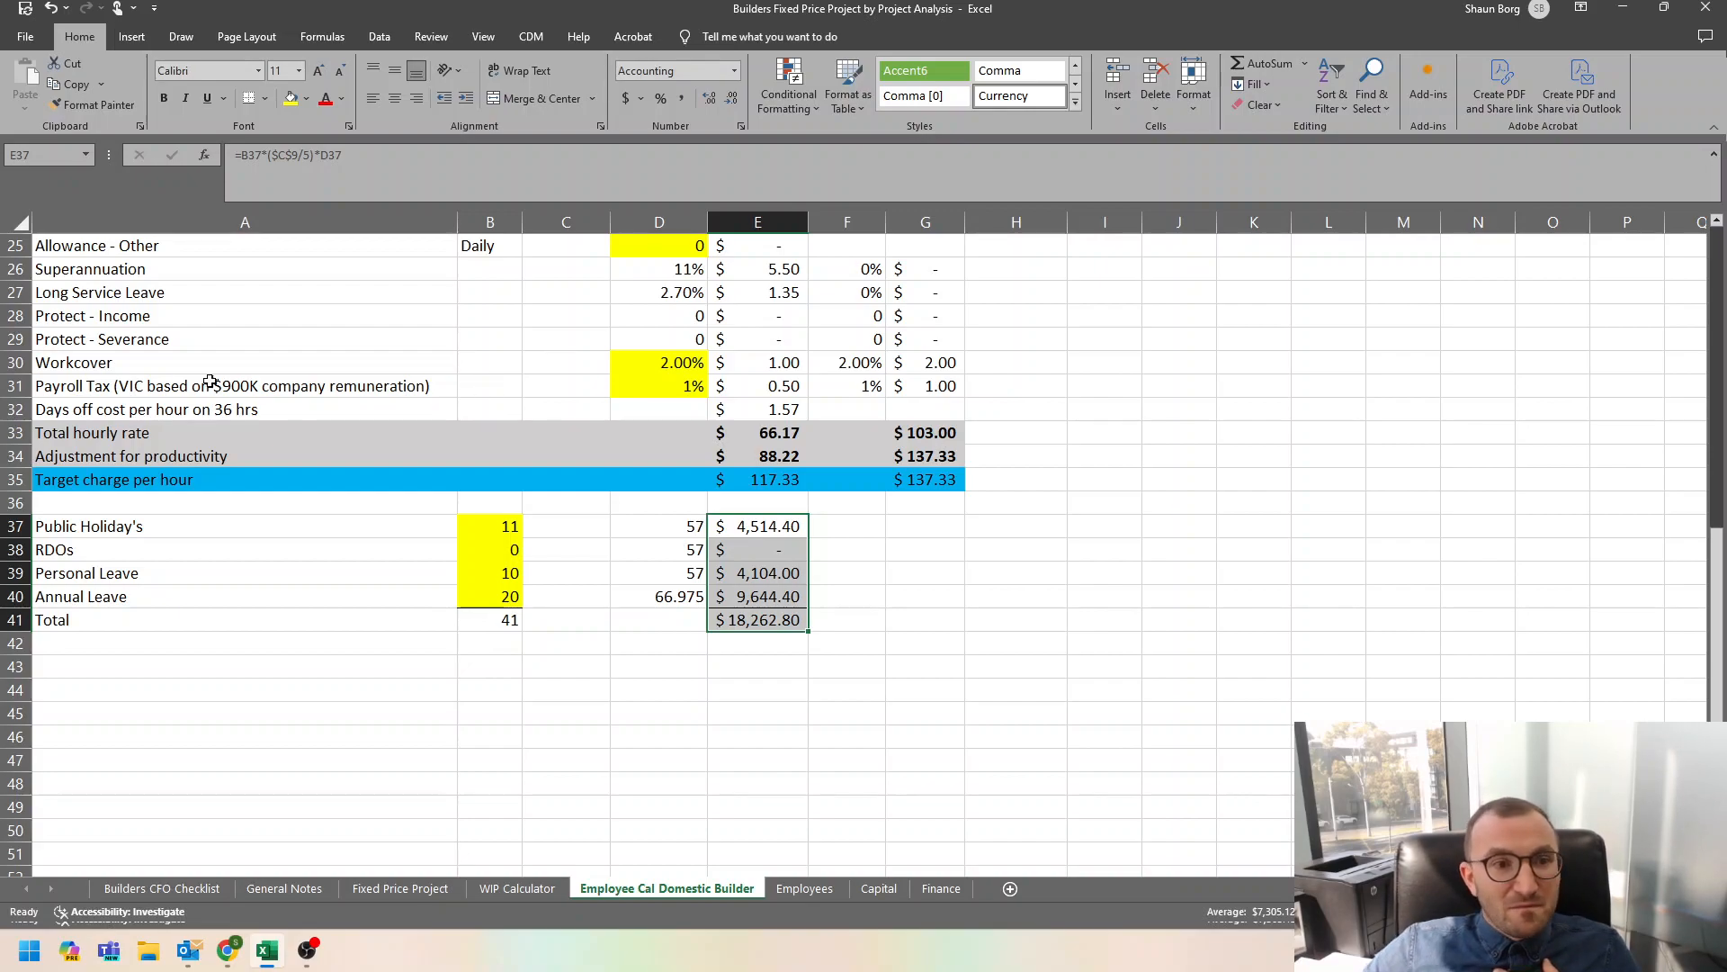
Examine the total hourly rate and adjustment for productivity rows, for ordinary time and overtime, against the productivity rating.
click(122, 431)
drag(121, 431, 949, 447)
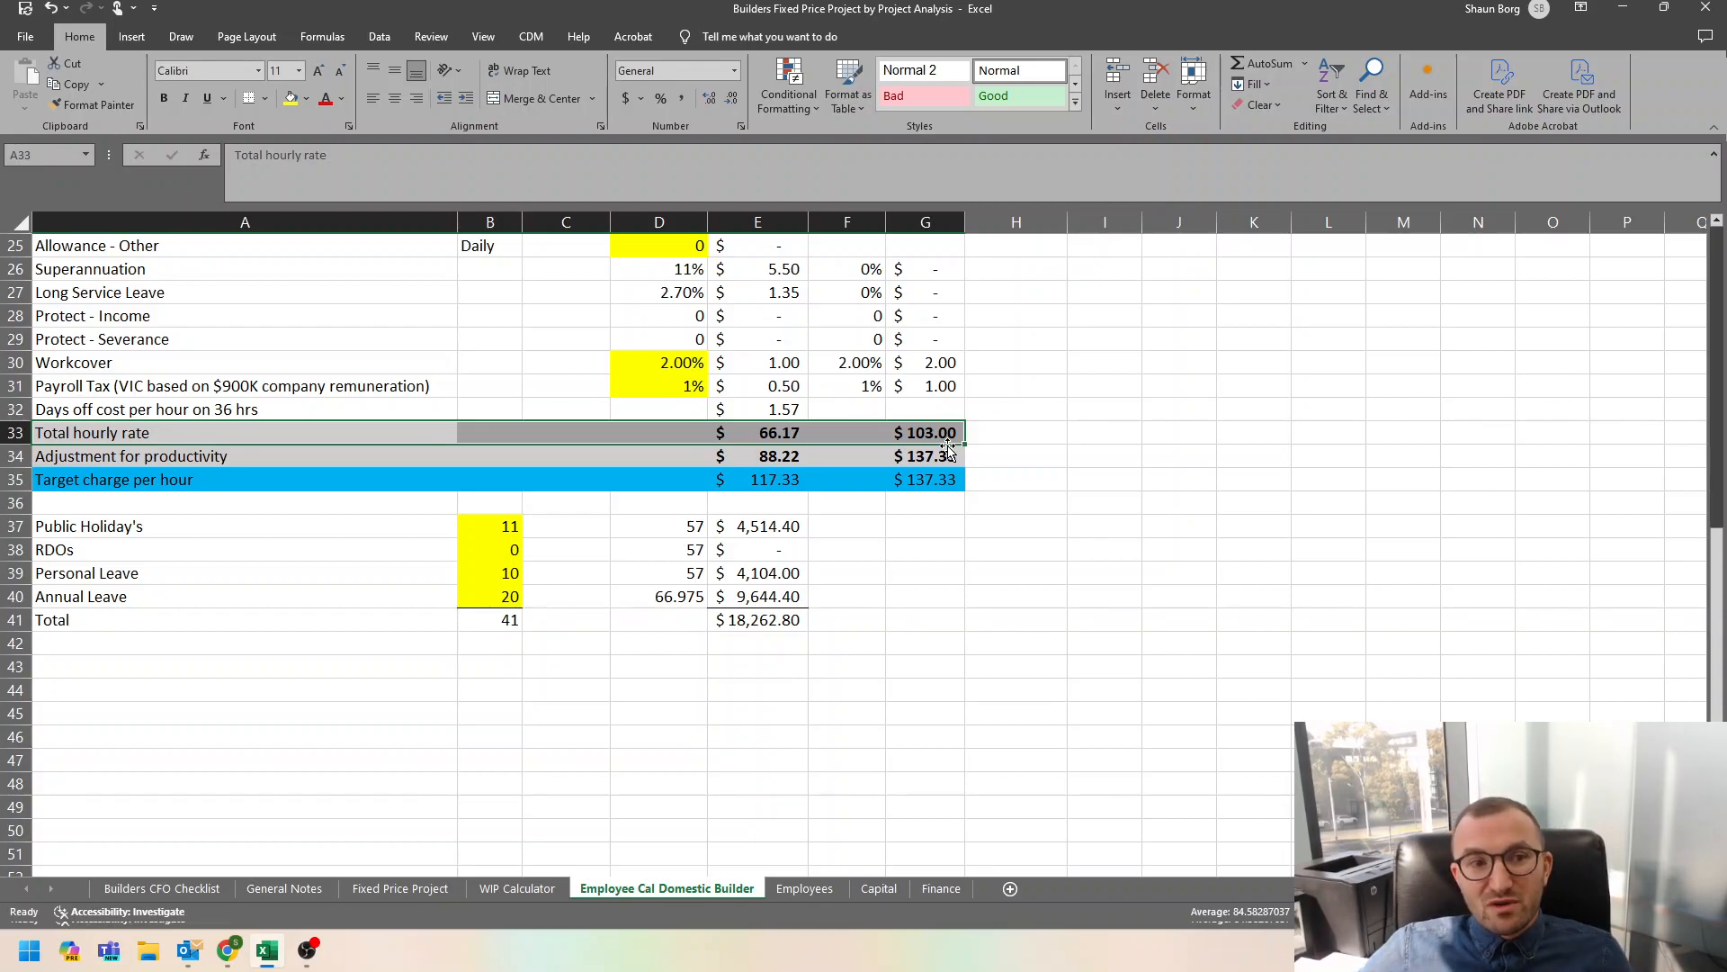
scroll(784, 448, up, 6)
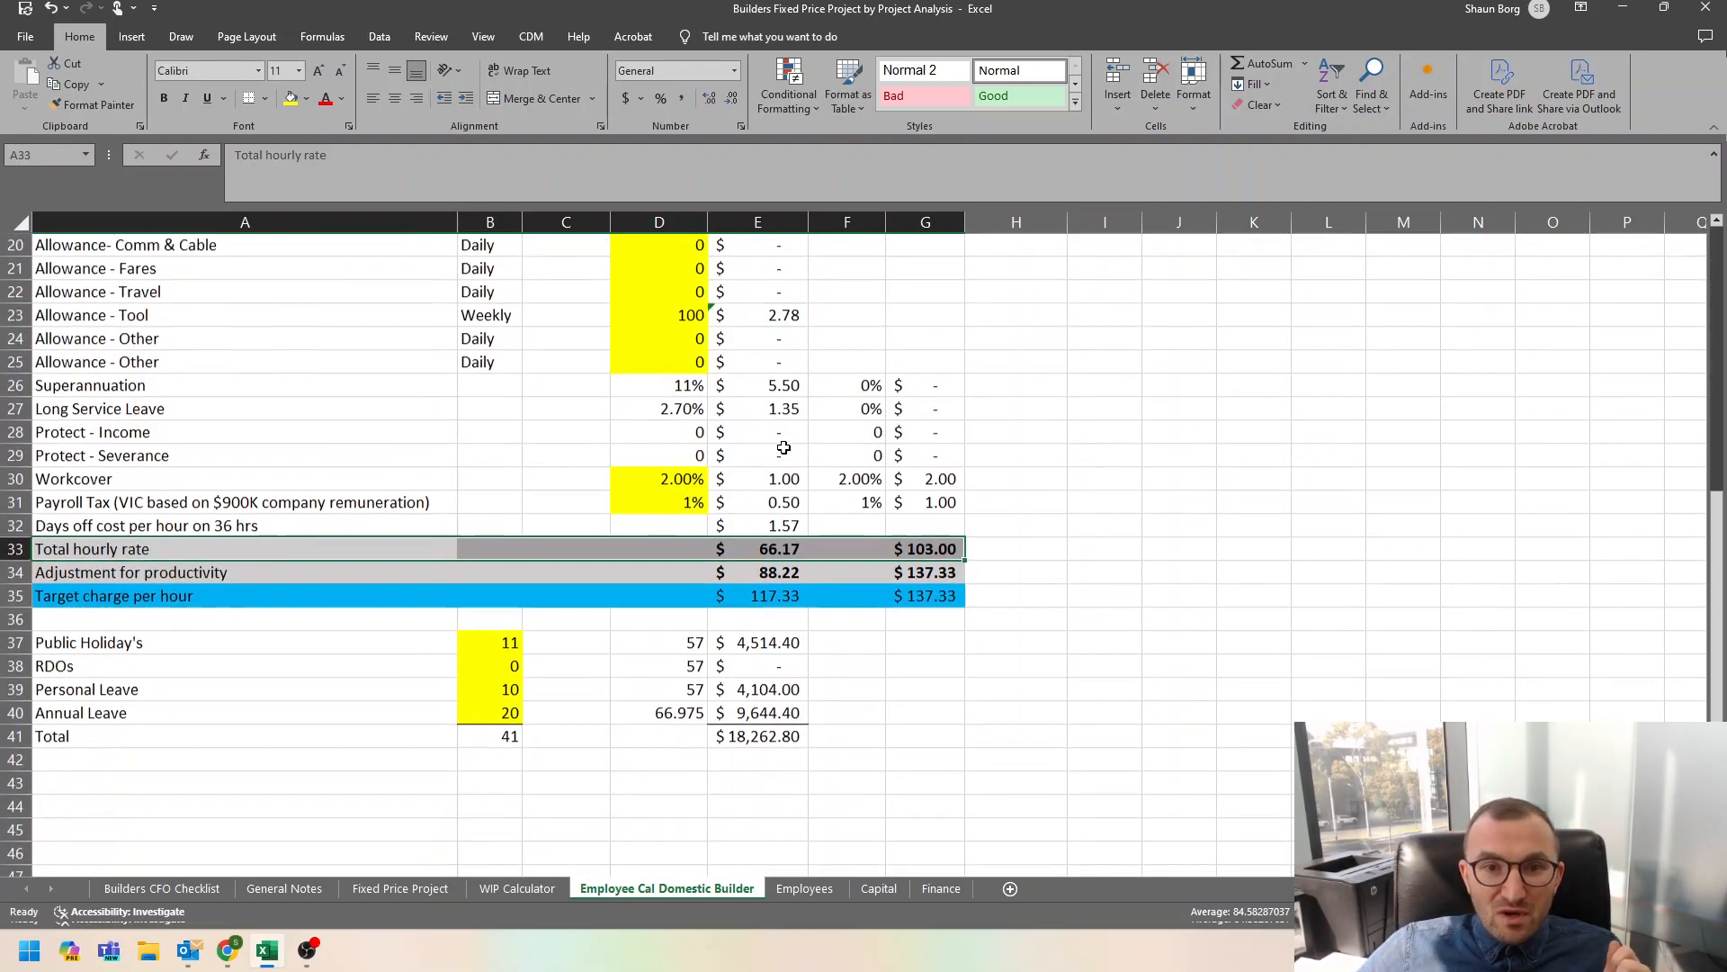
scroll(784, 447, up, 1)
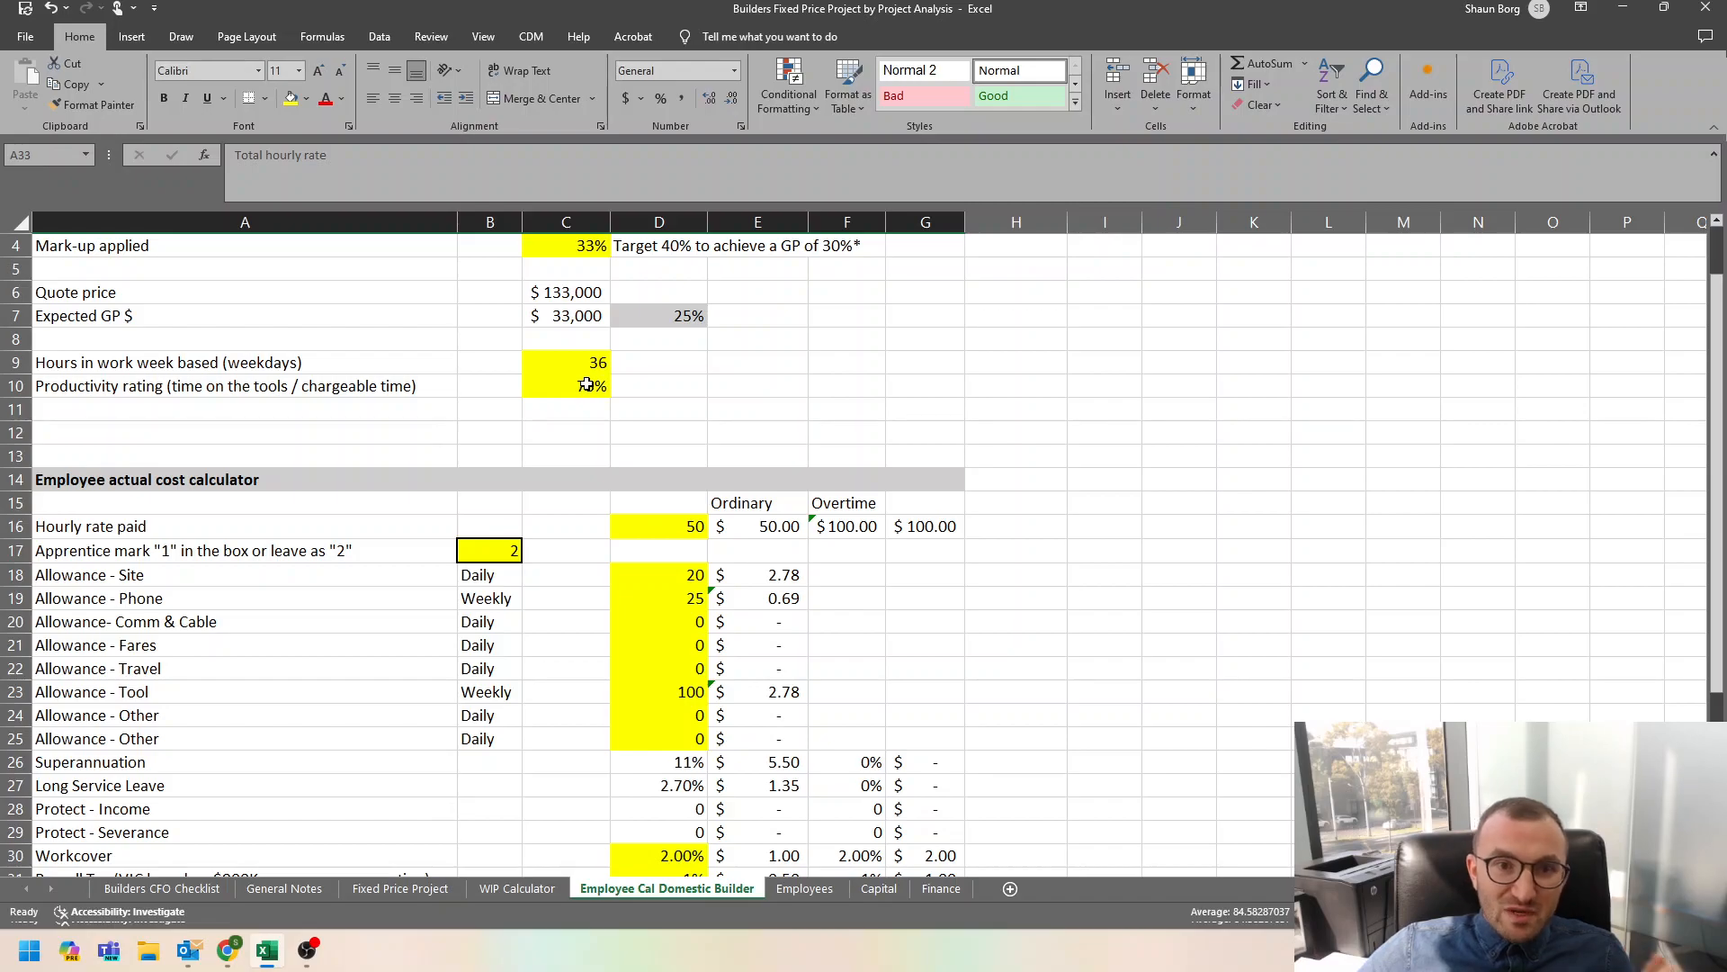
scroll(672, 396, down, 4)
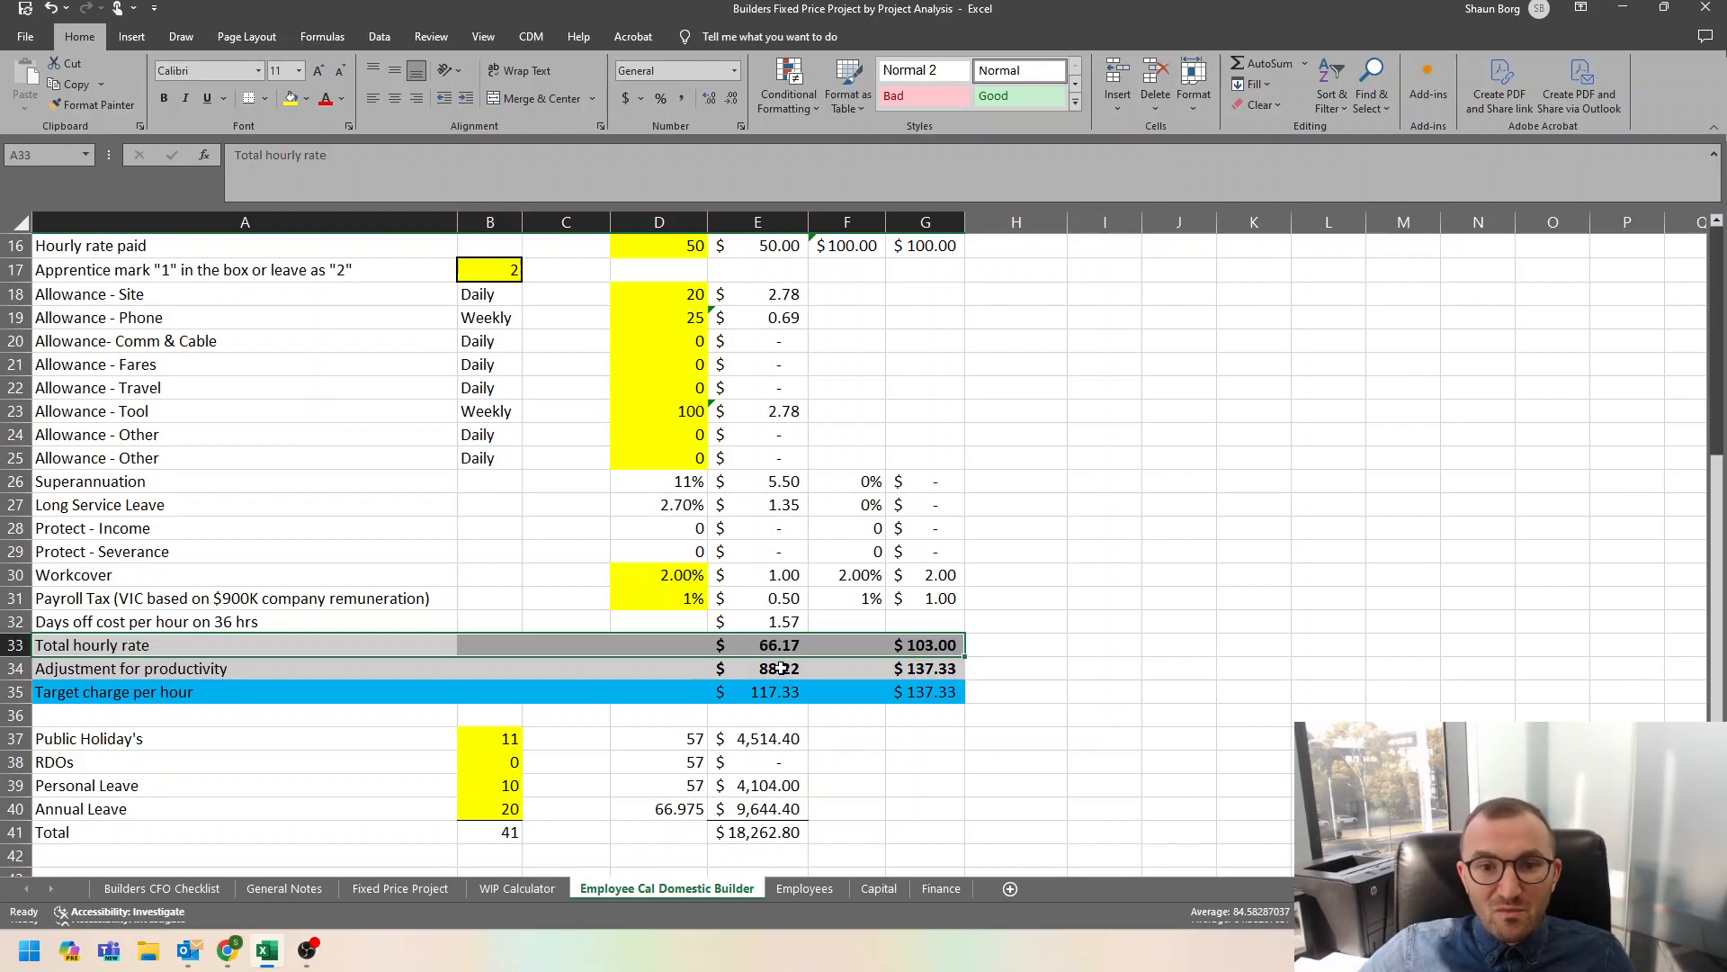
scroll(698, 640, down, 2)
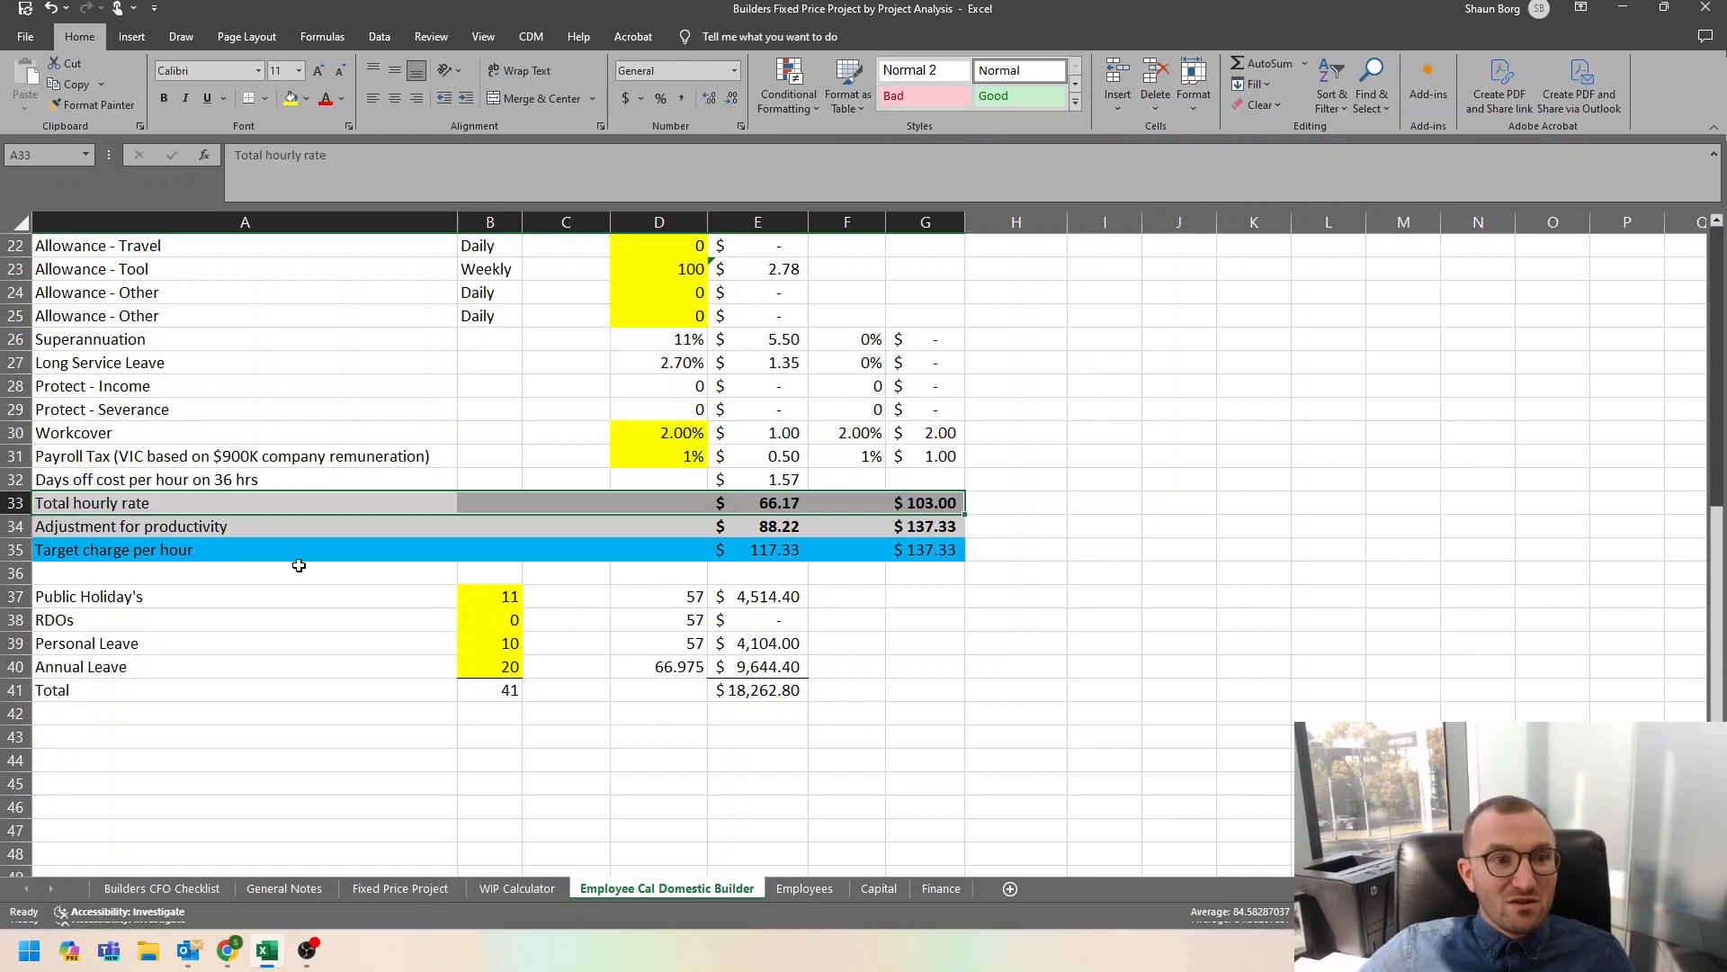
drag(175, 527, 935, 525)
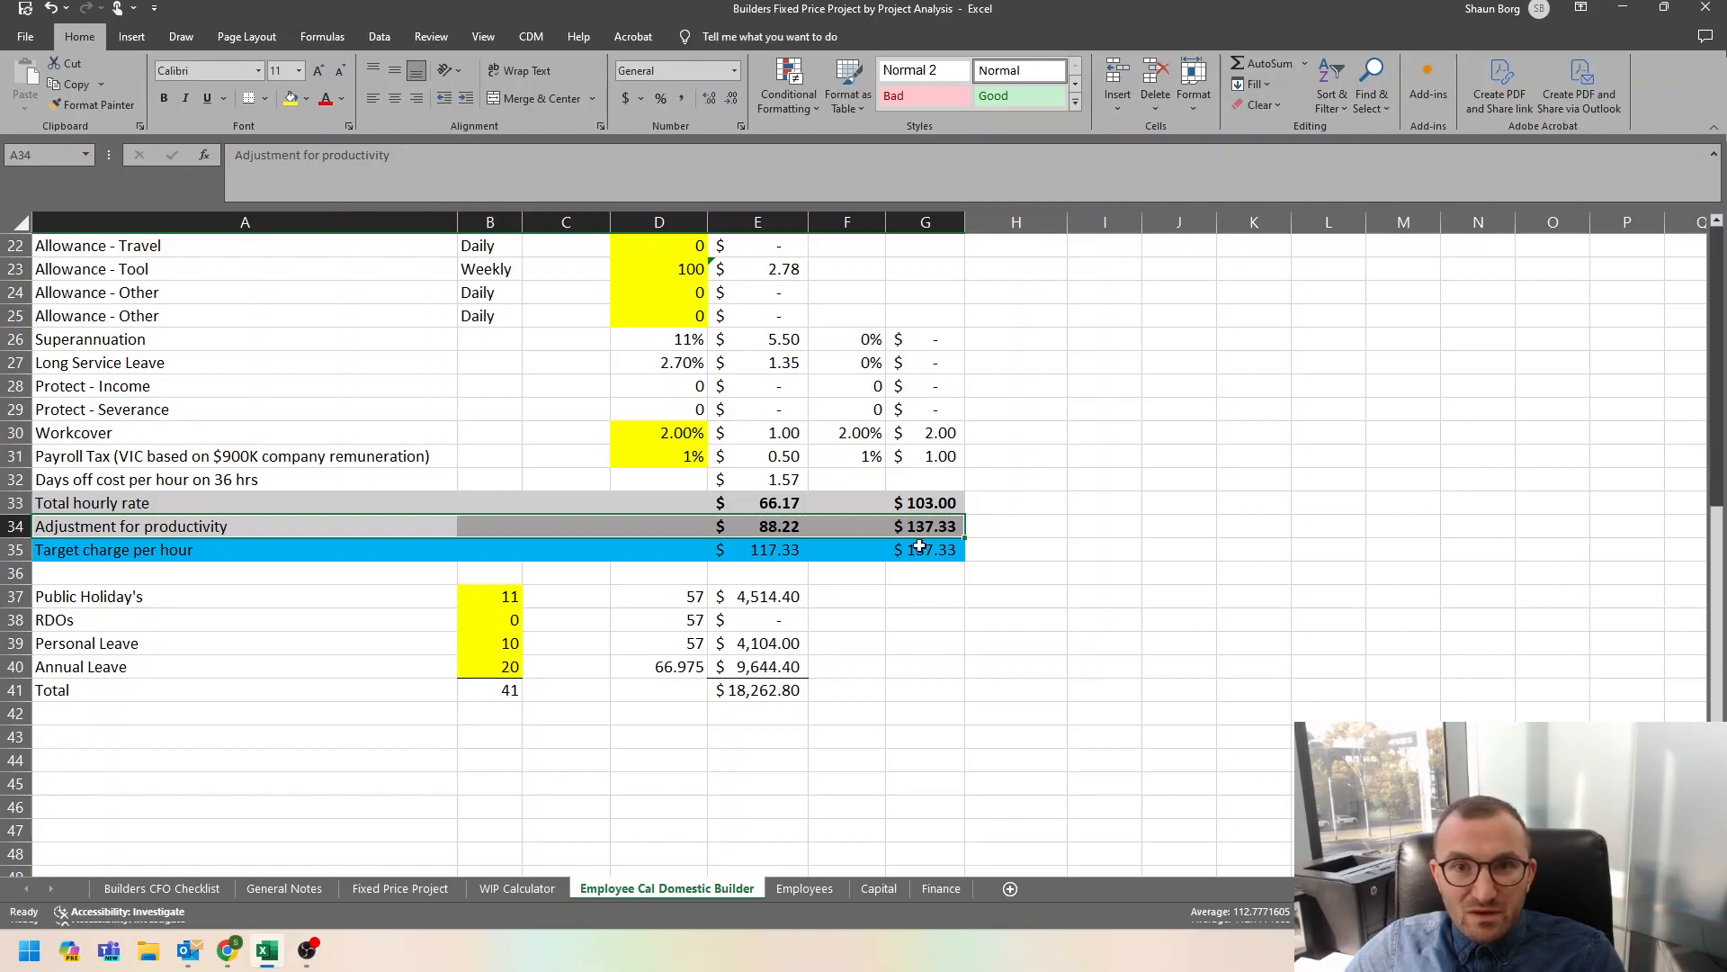
scroll(907, 419, up, 3)
scroll(908, 424, up, 1)
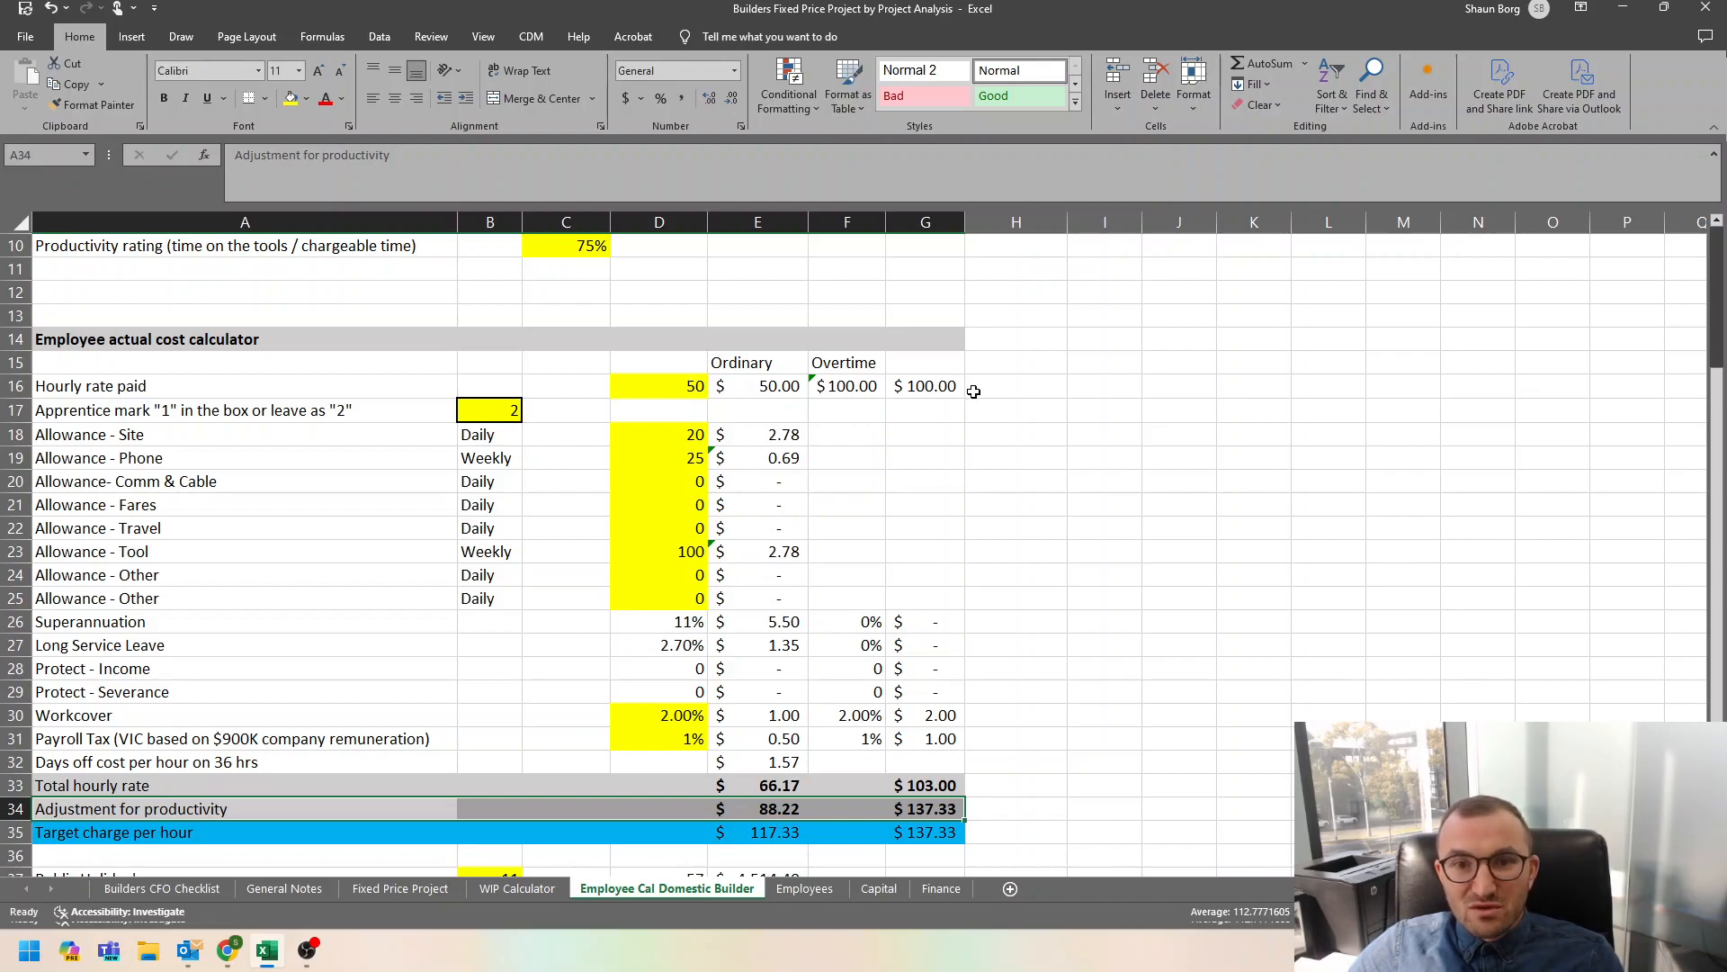
scroll(771, 381, down, 1)
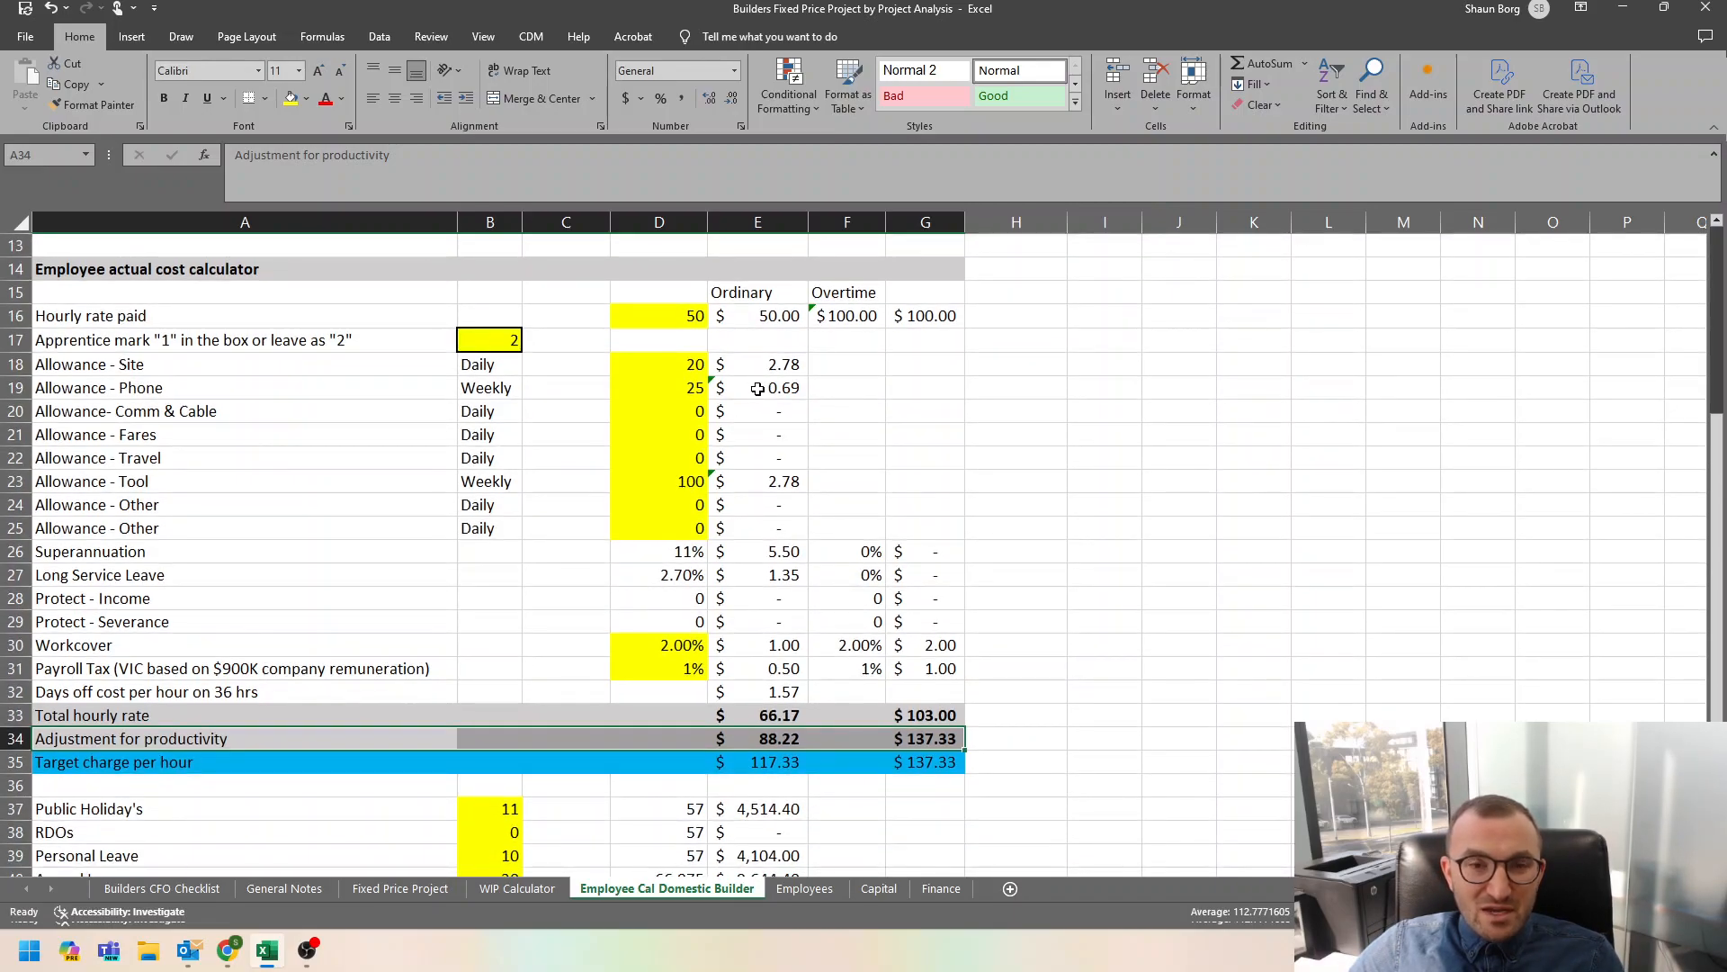
click(785, 735)
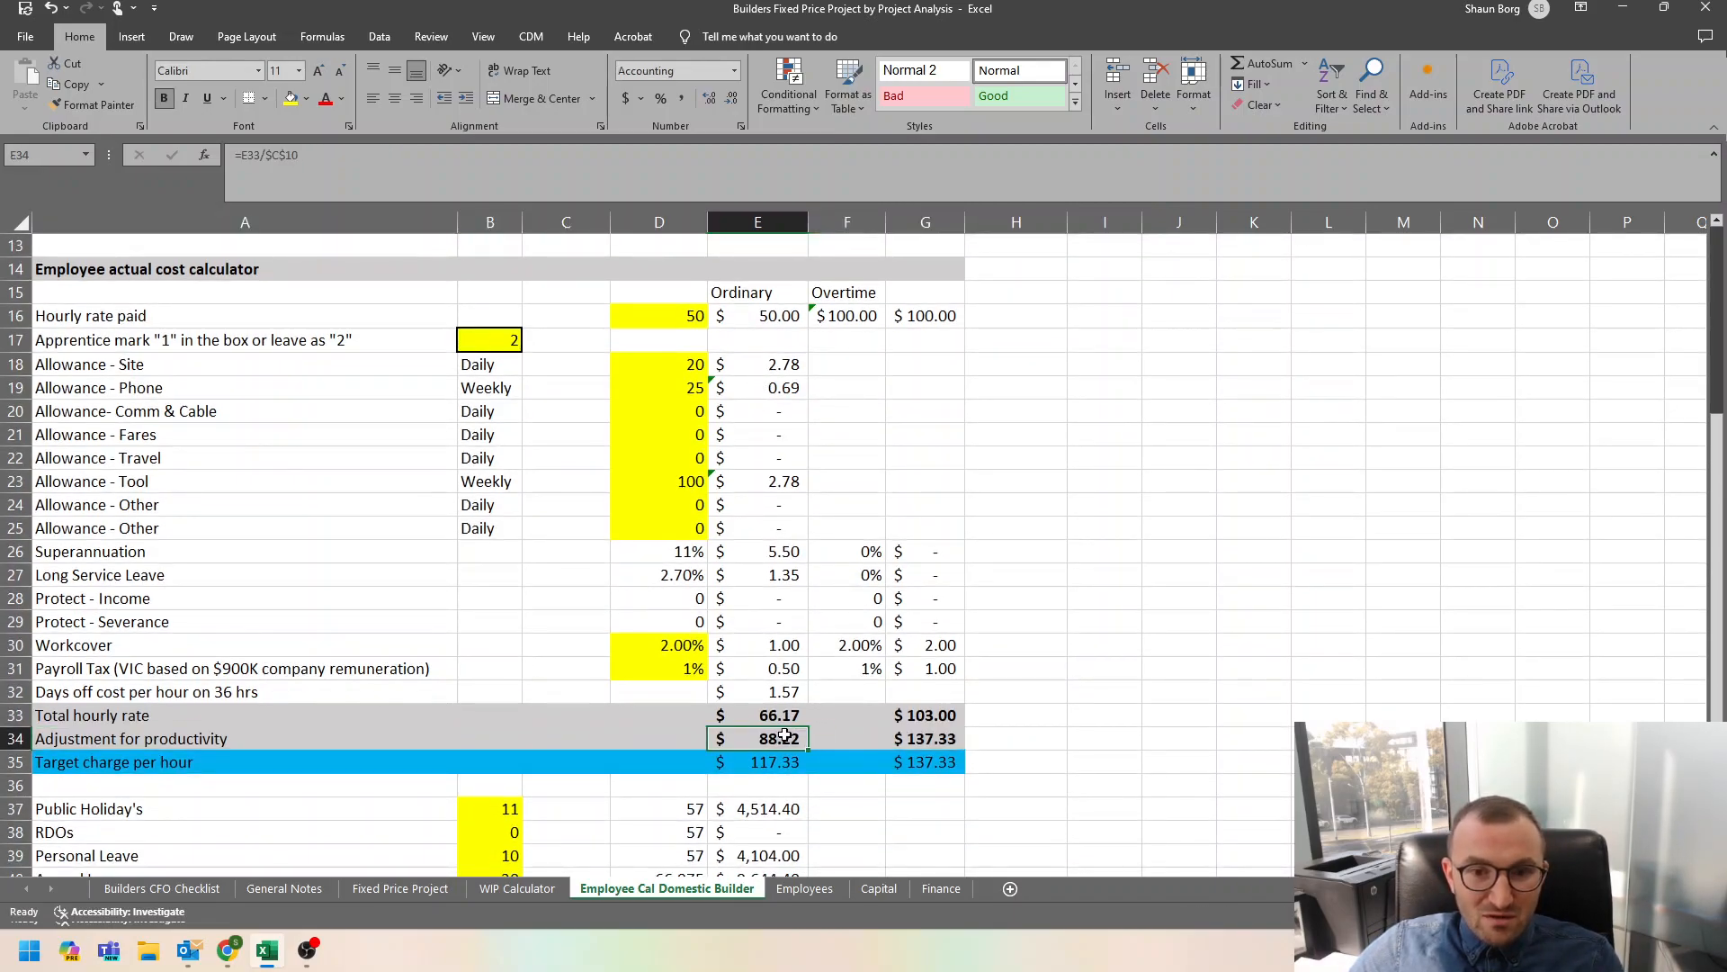
click(932, 737)
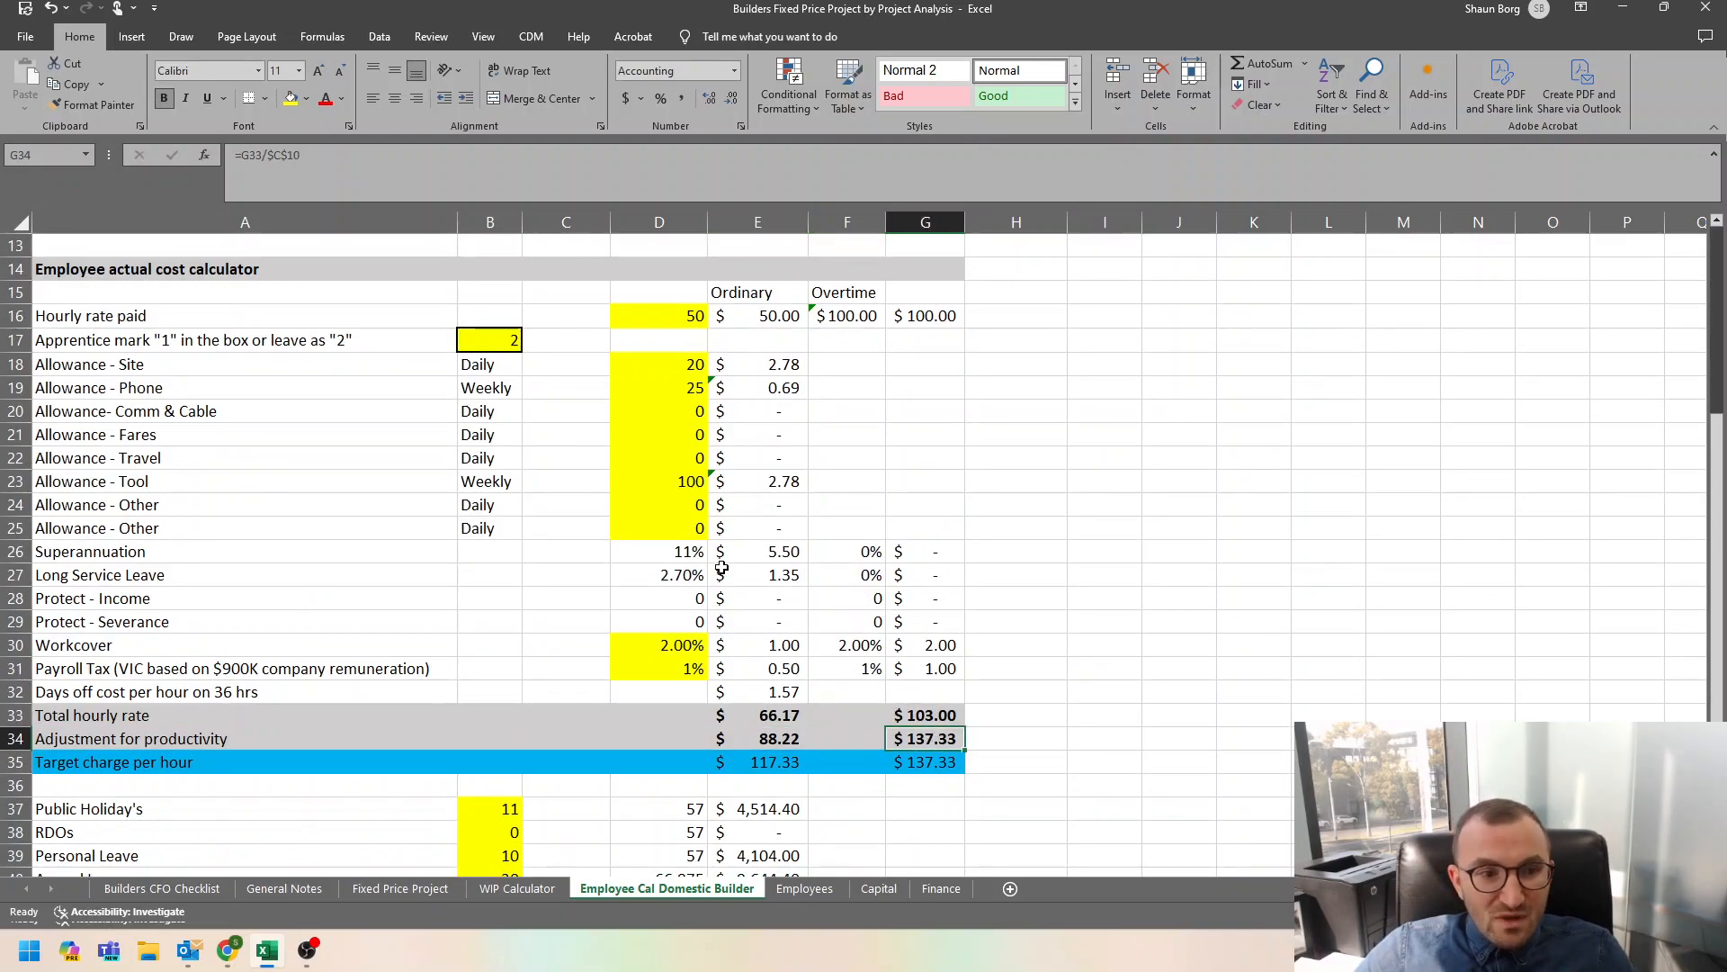
scroll(723, 568, down, 2)
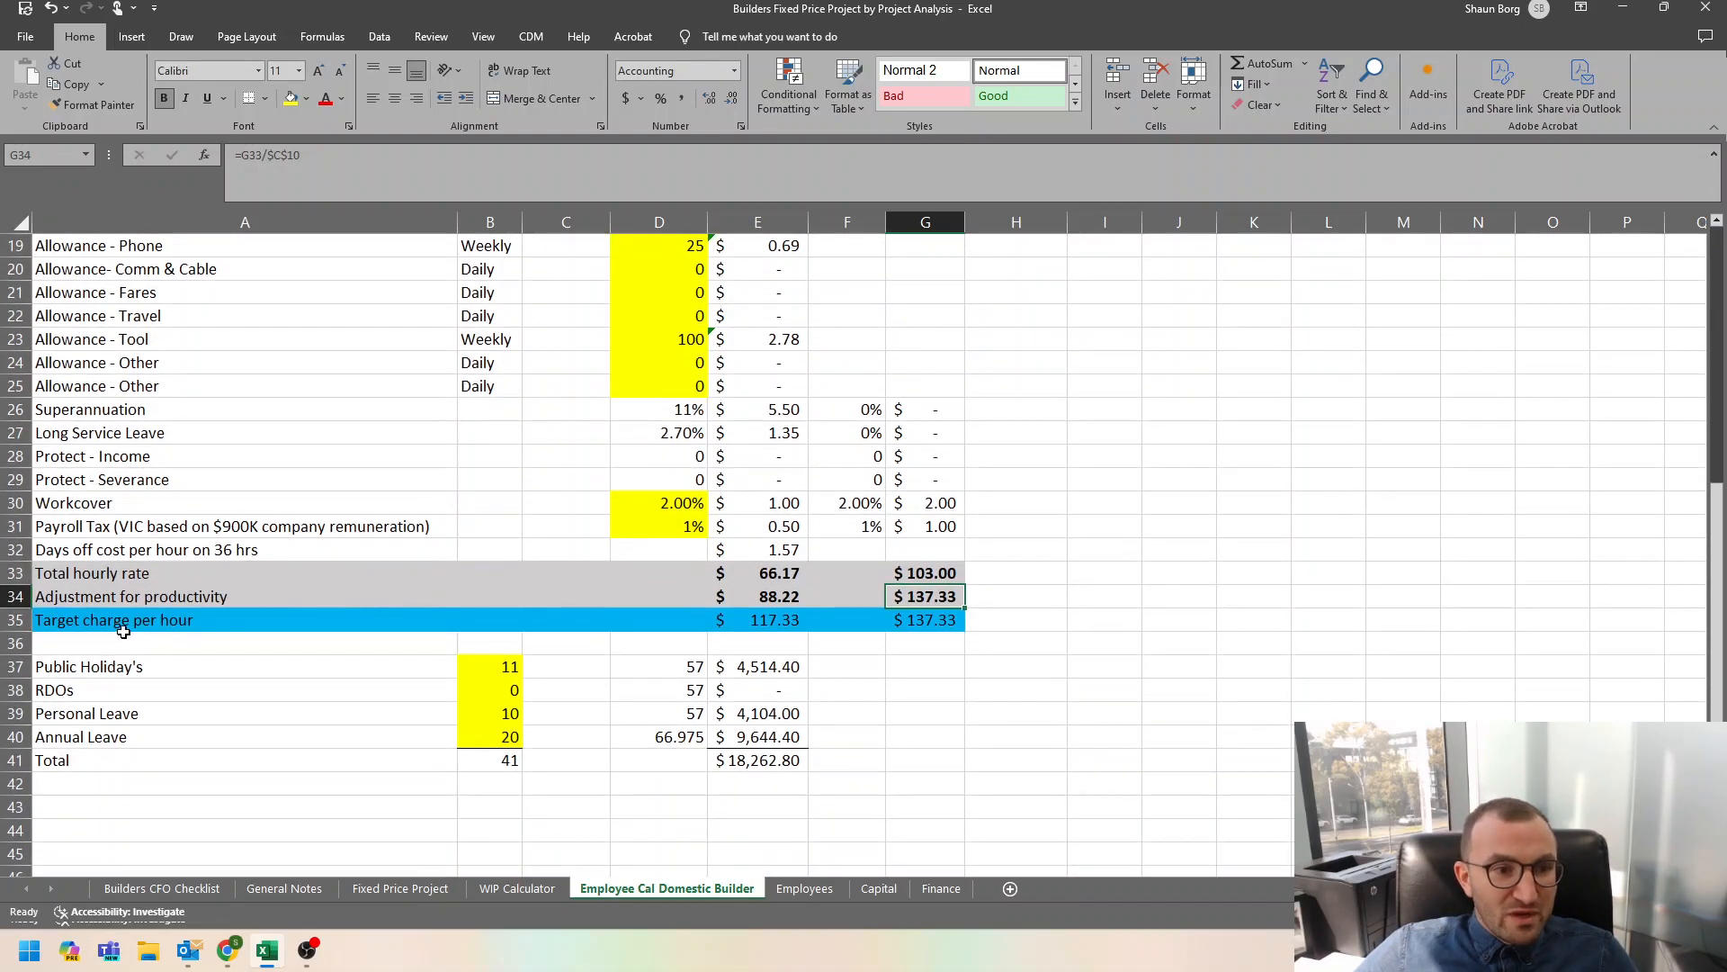
Check the target charge per hour row and its formula in E35, and set the mark-up applied in C4 to 40%.
click(116, 623)
drag(116, 623, 929, 622)
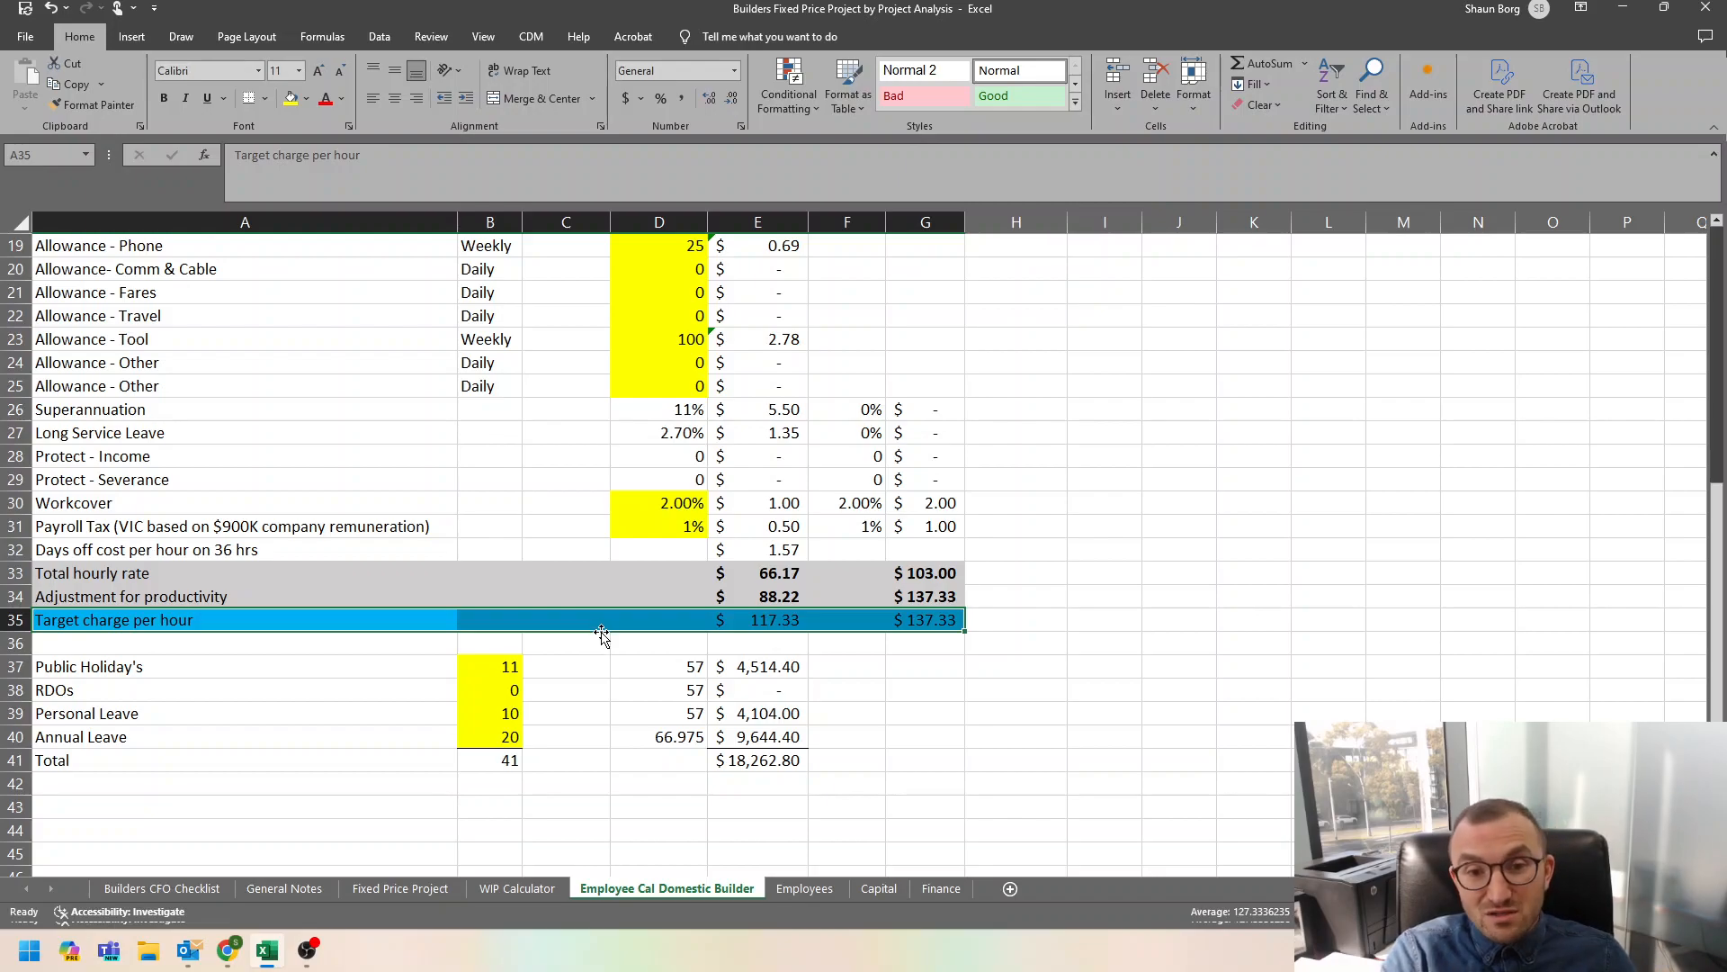
click(759, 620)
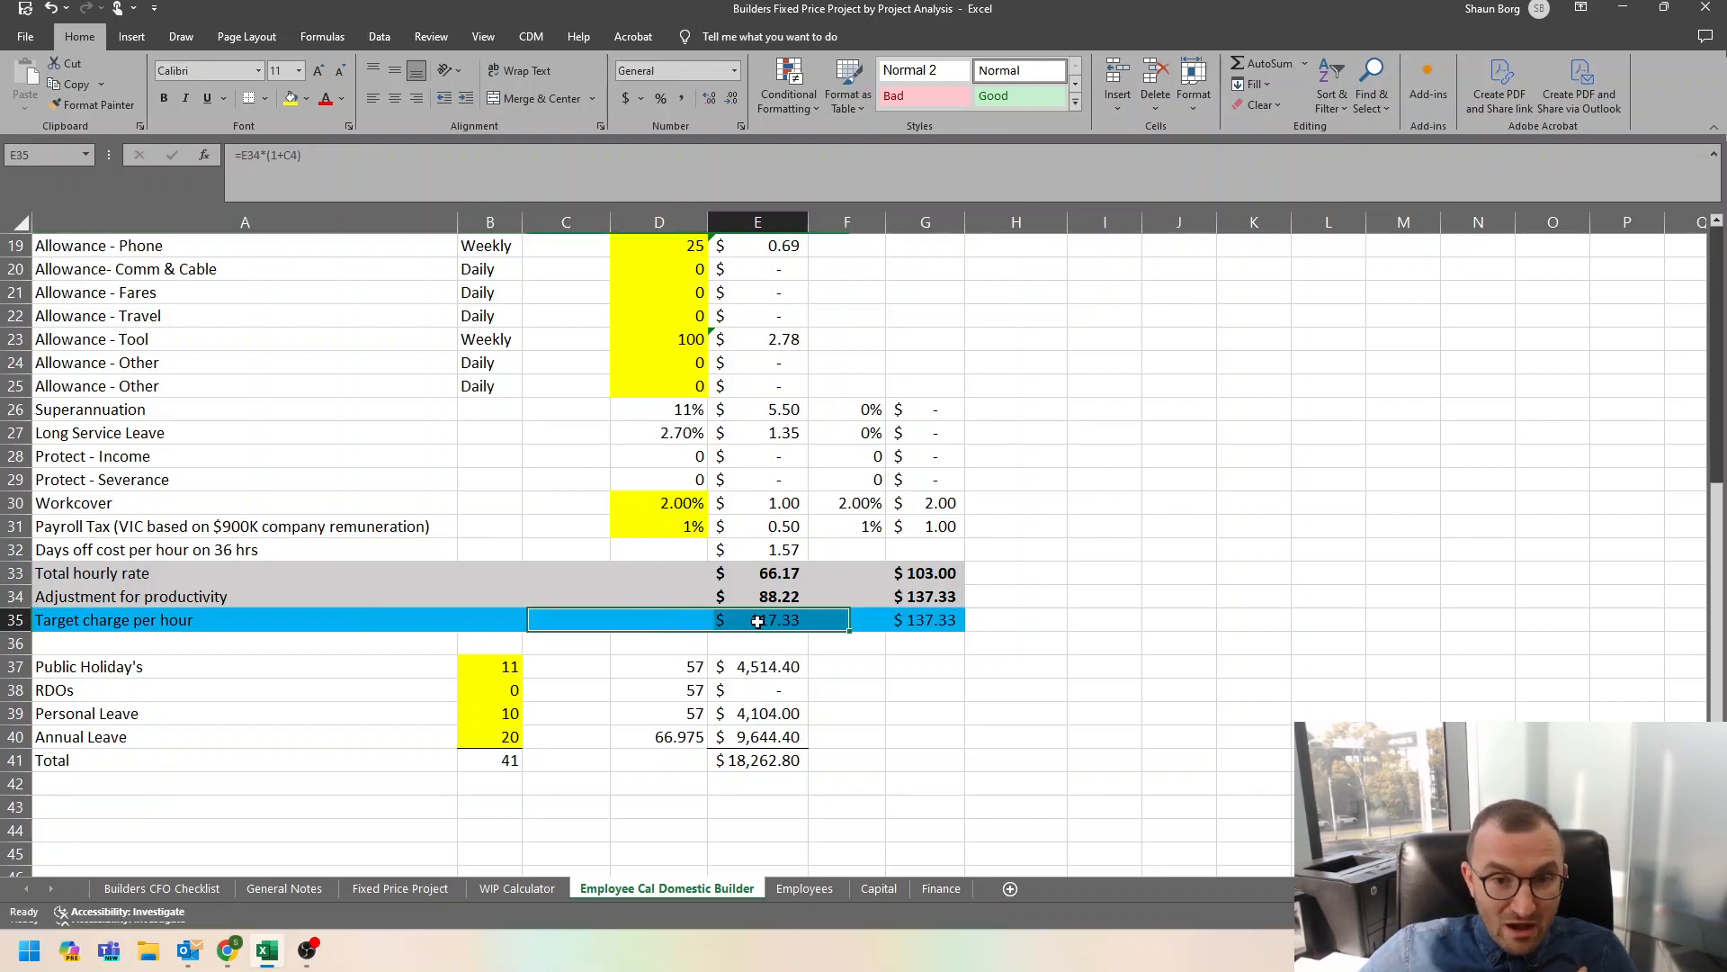
scroll(746, 612, up, 6)
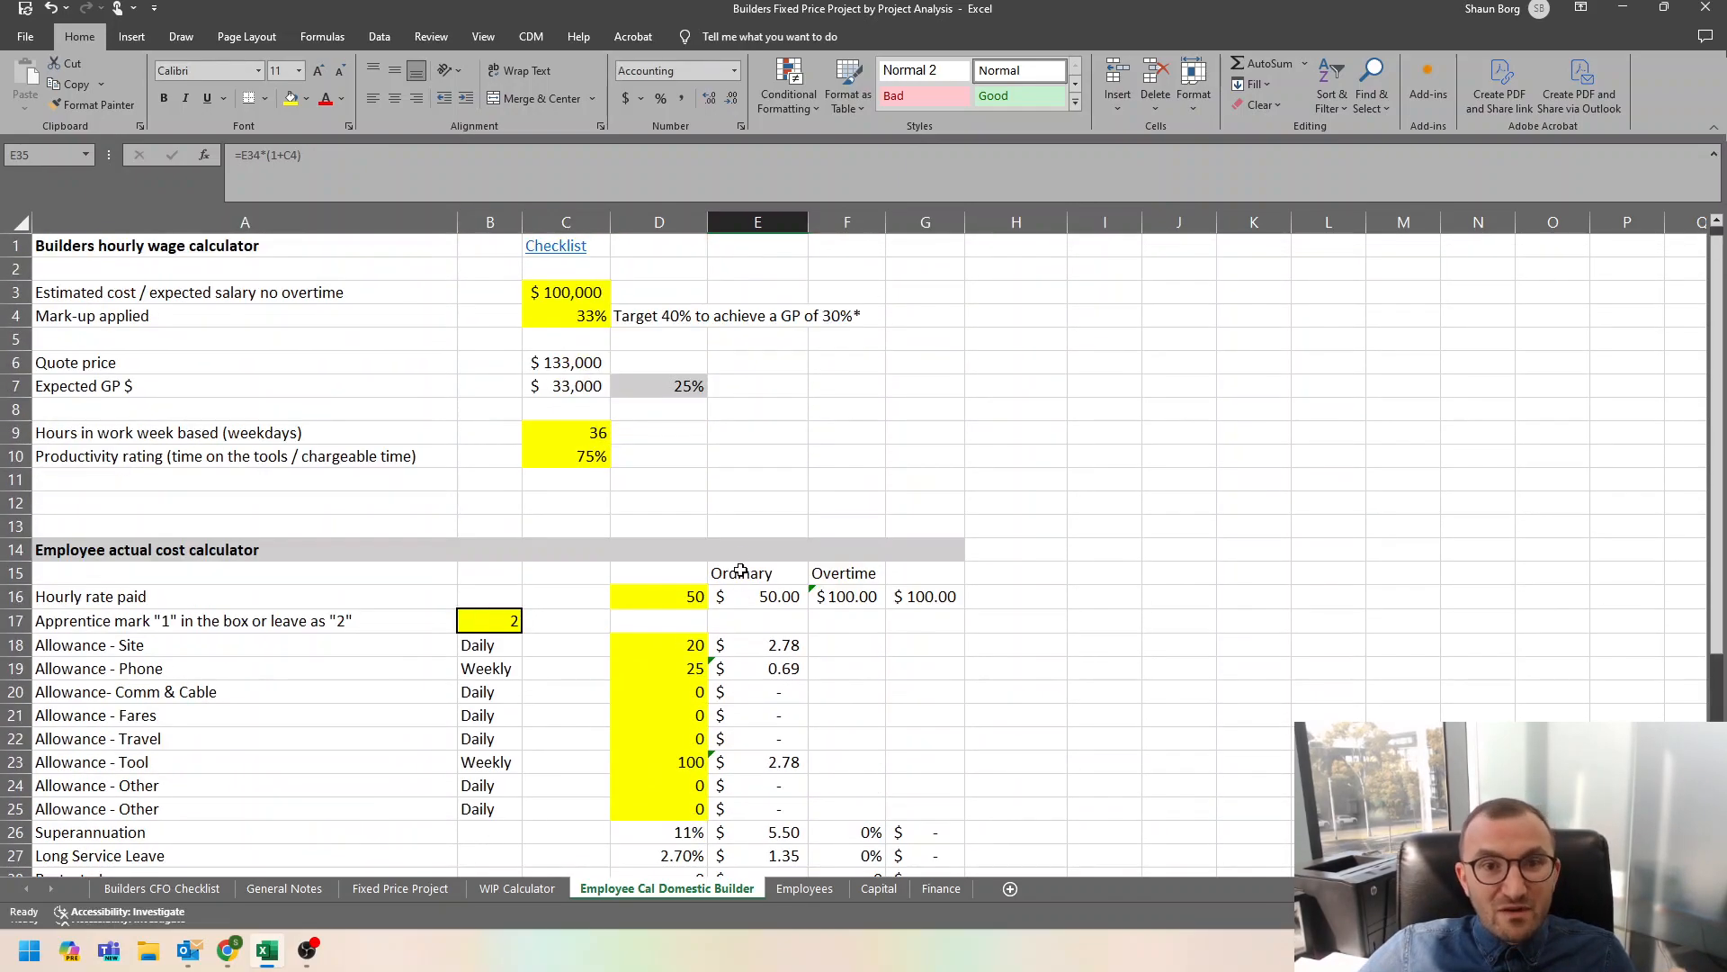
click(583, 320)
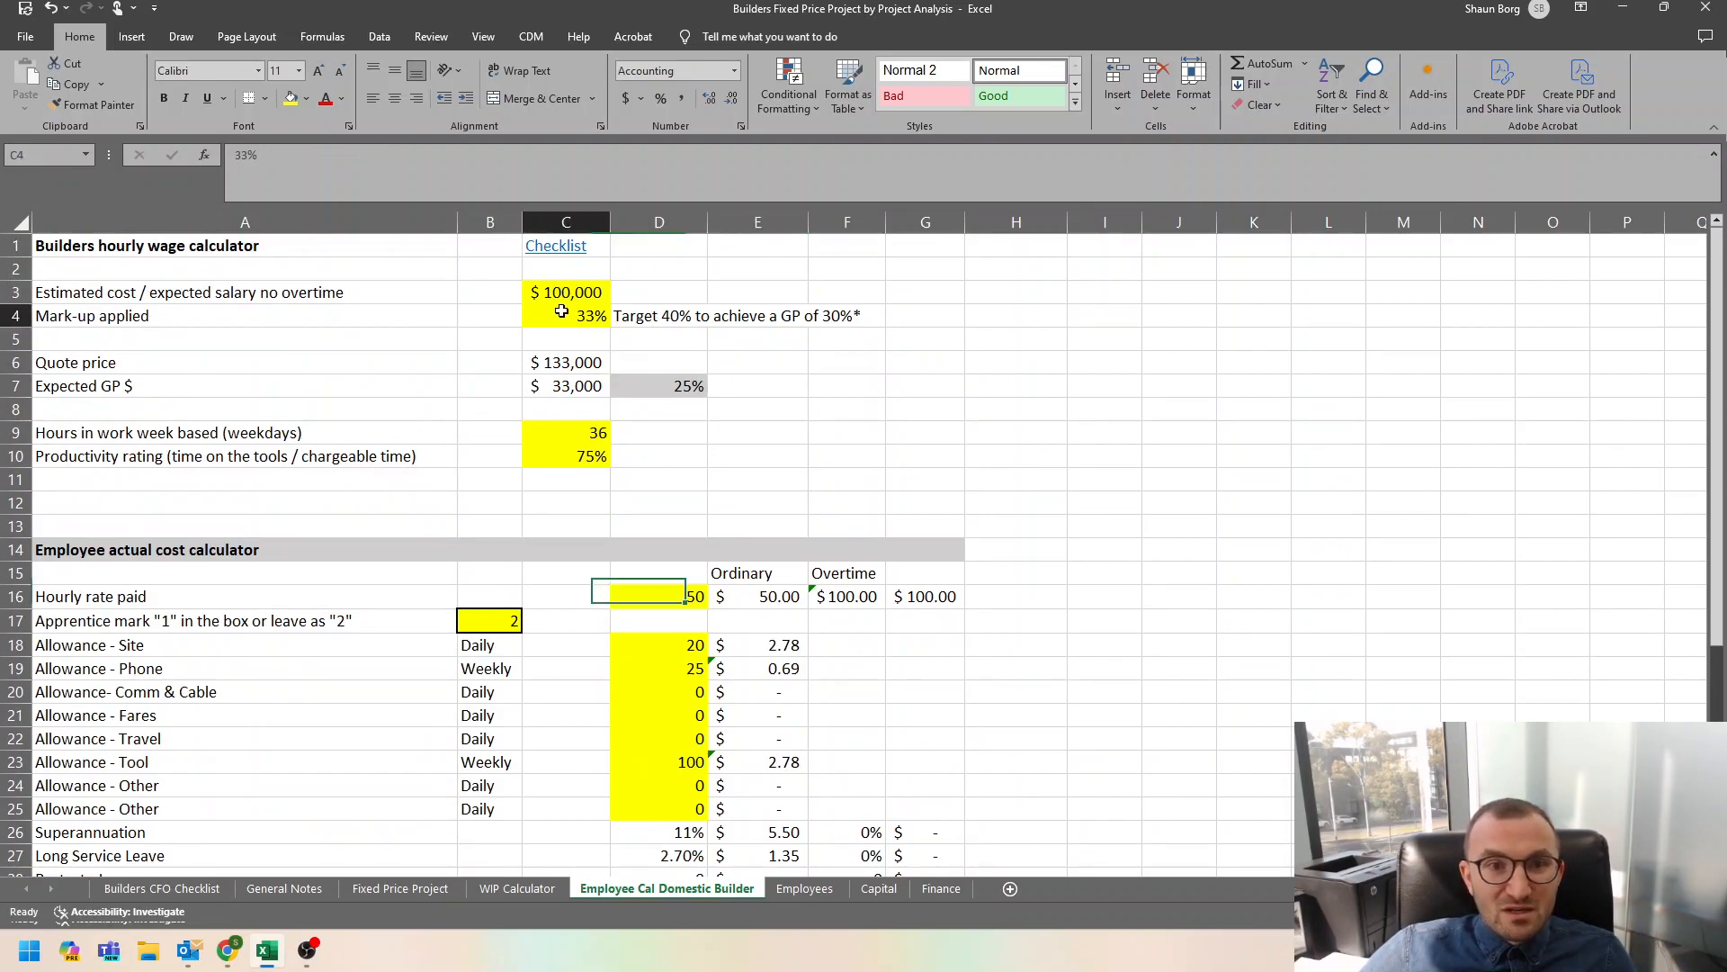
text(40)
key(Return)
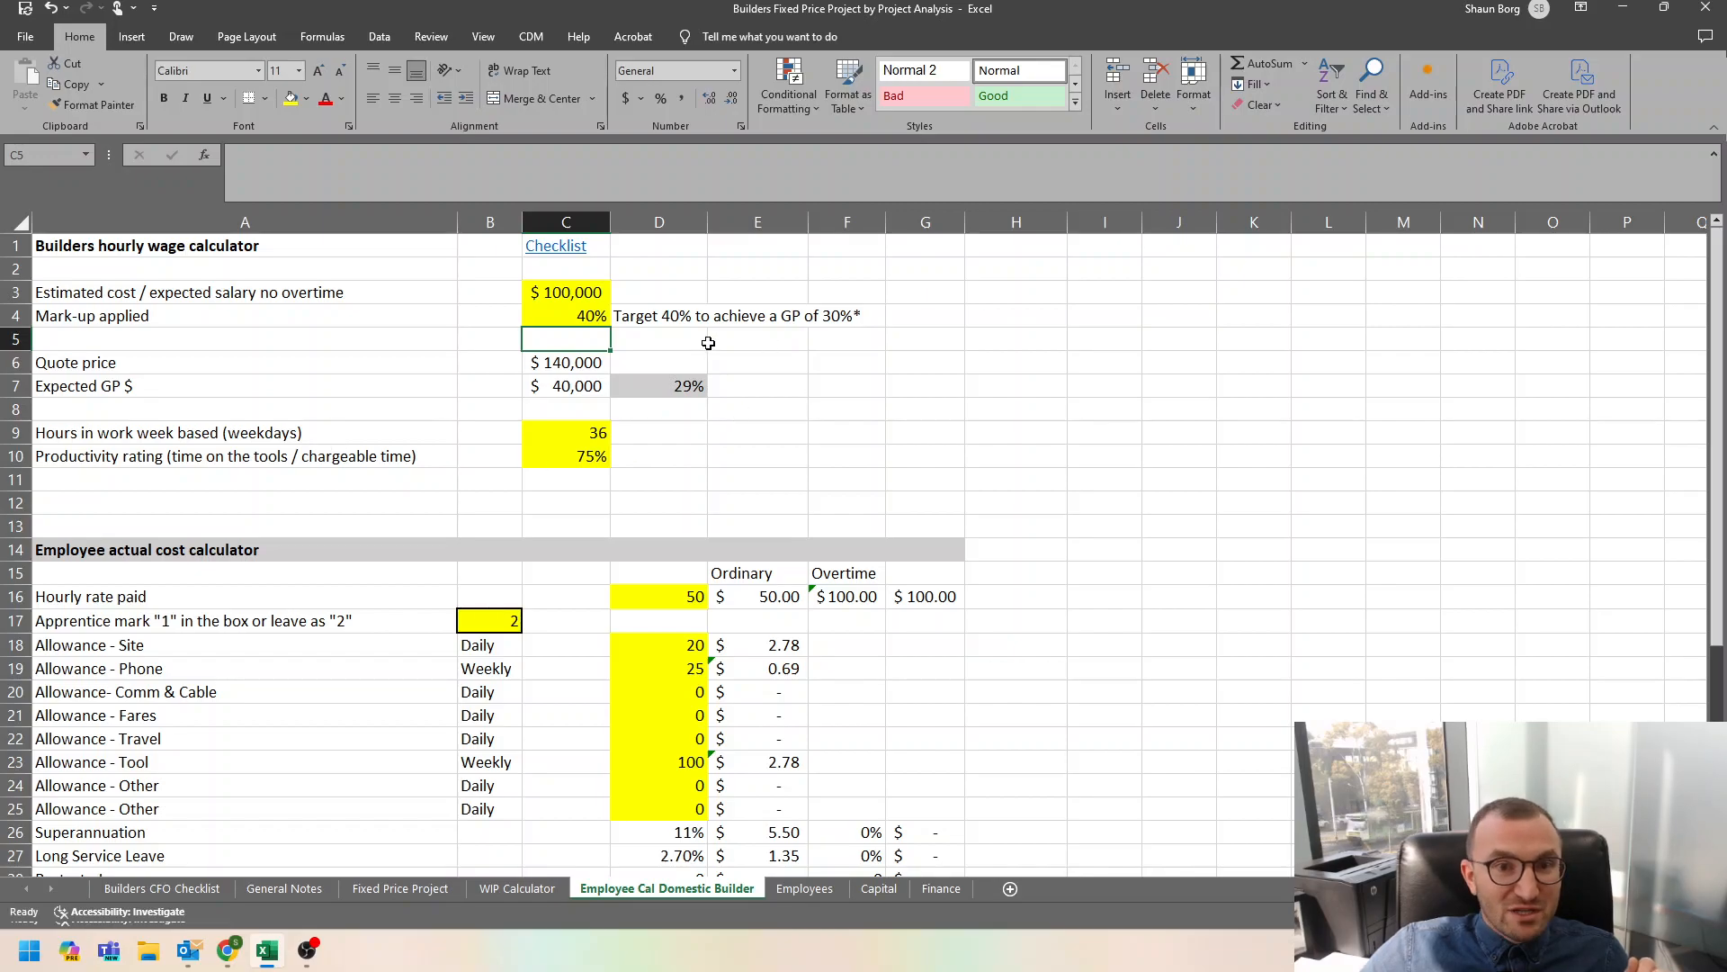
Review the ordinary-time target charge per hour in E35 against the hourly rate paid, the cost rows and the mark-up applied.
scroll(806, 353, down, 3)
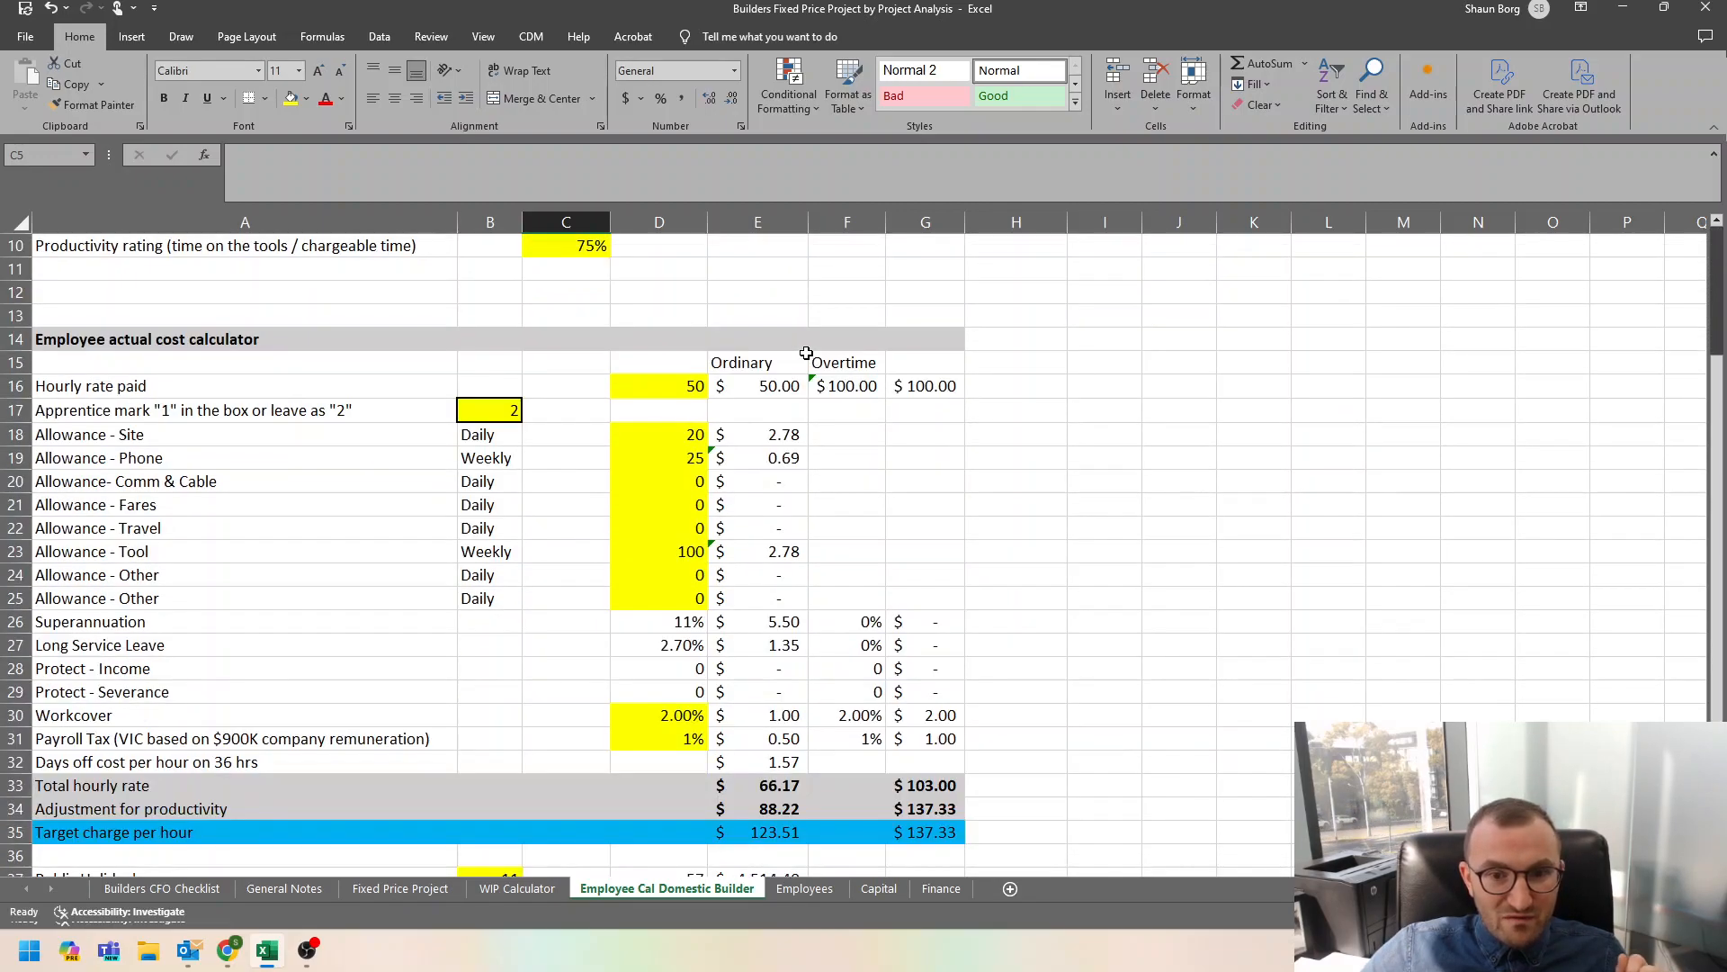
scroll(806, 353, down, 3)
click(781, 620)
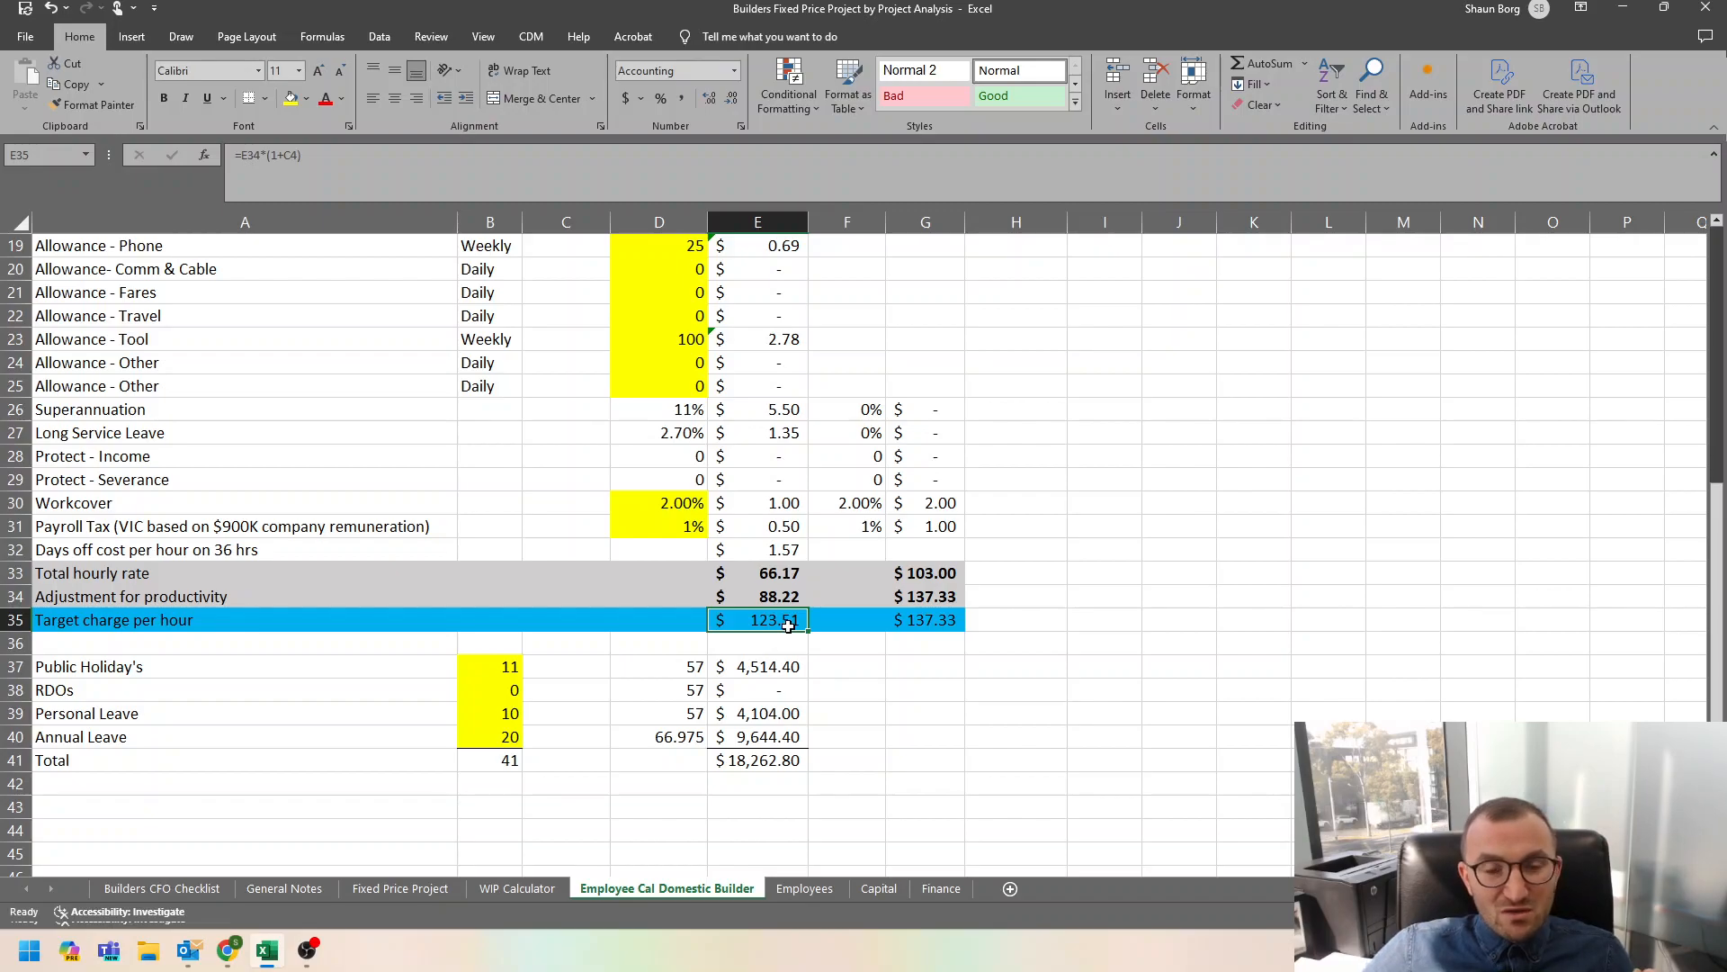
scroll(788, 625, up, 3)
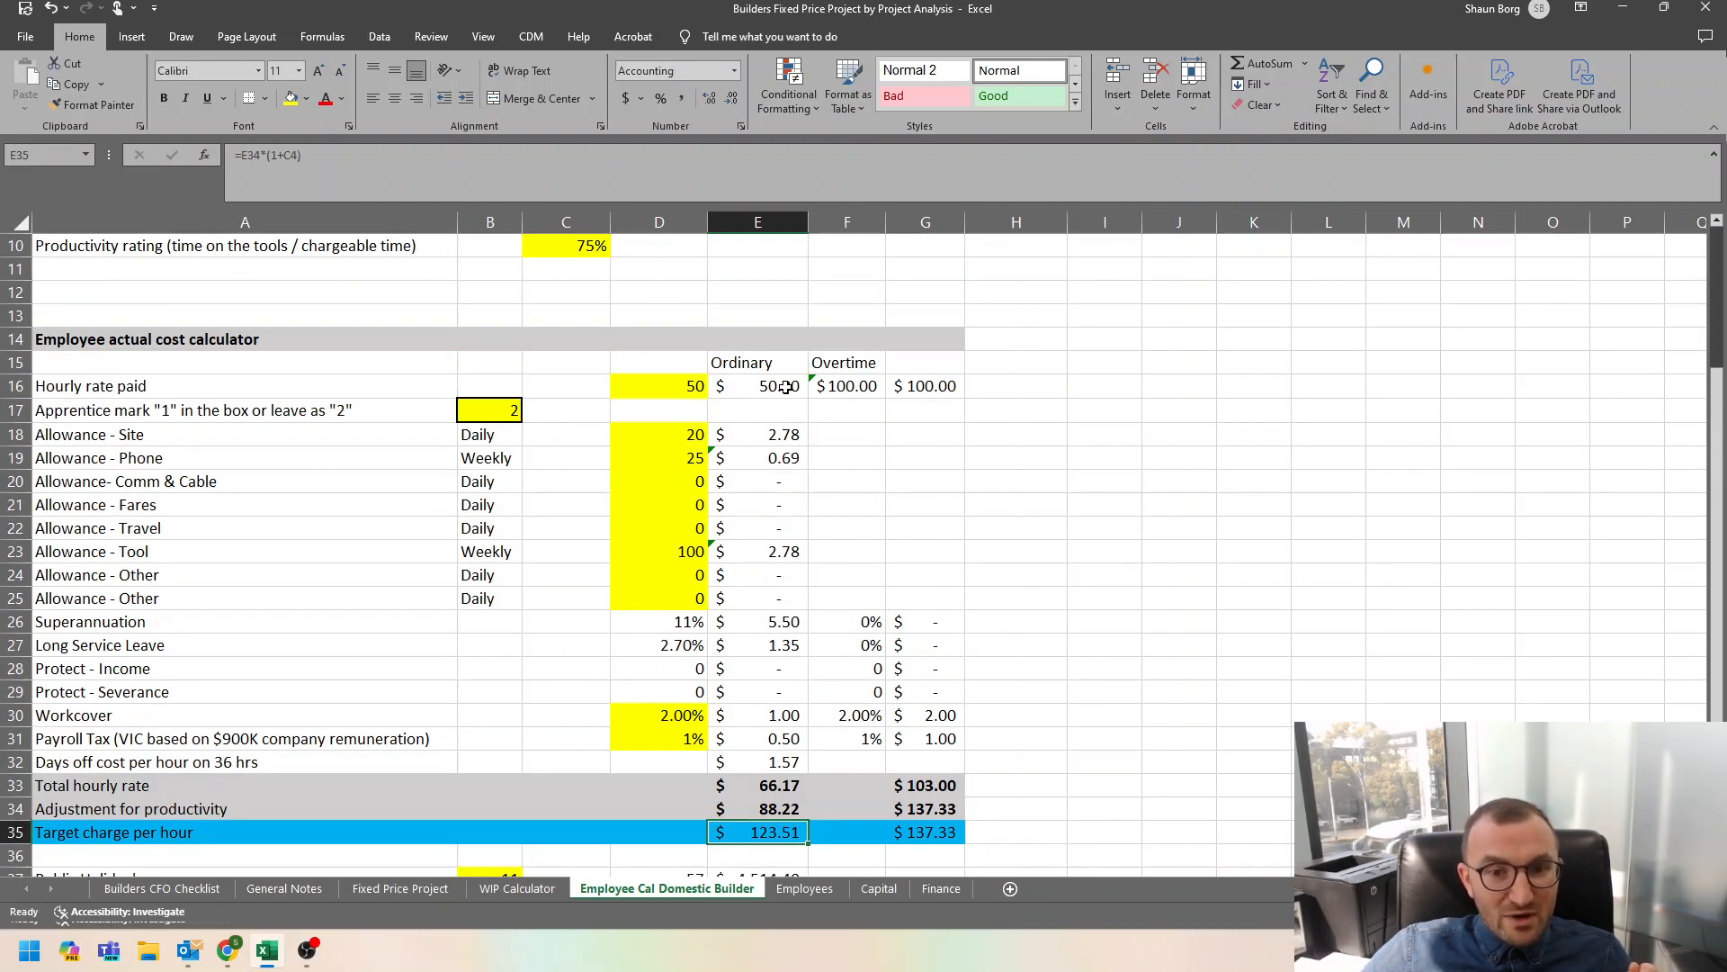
scroll(779, 621, down, 3)
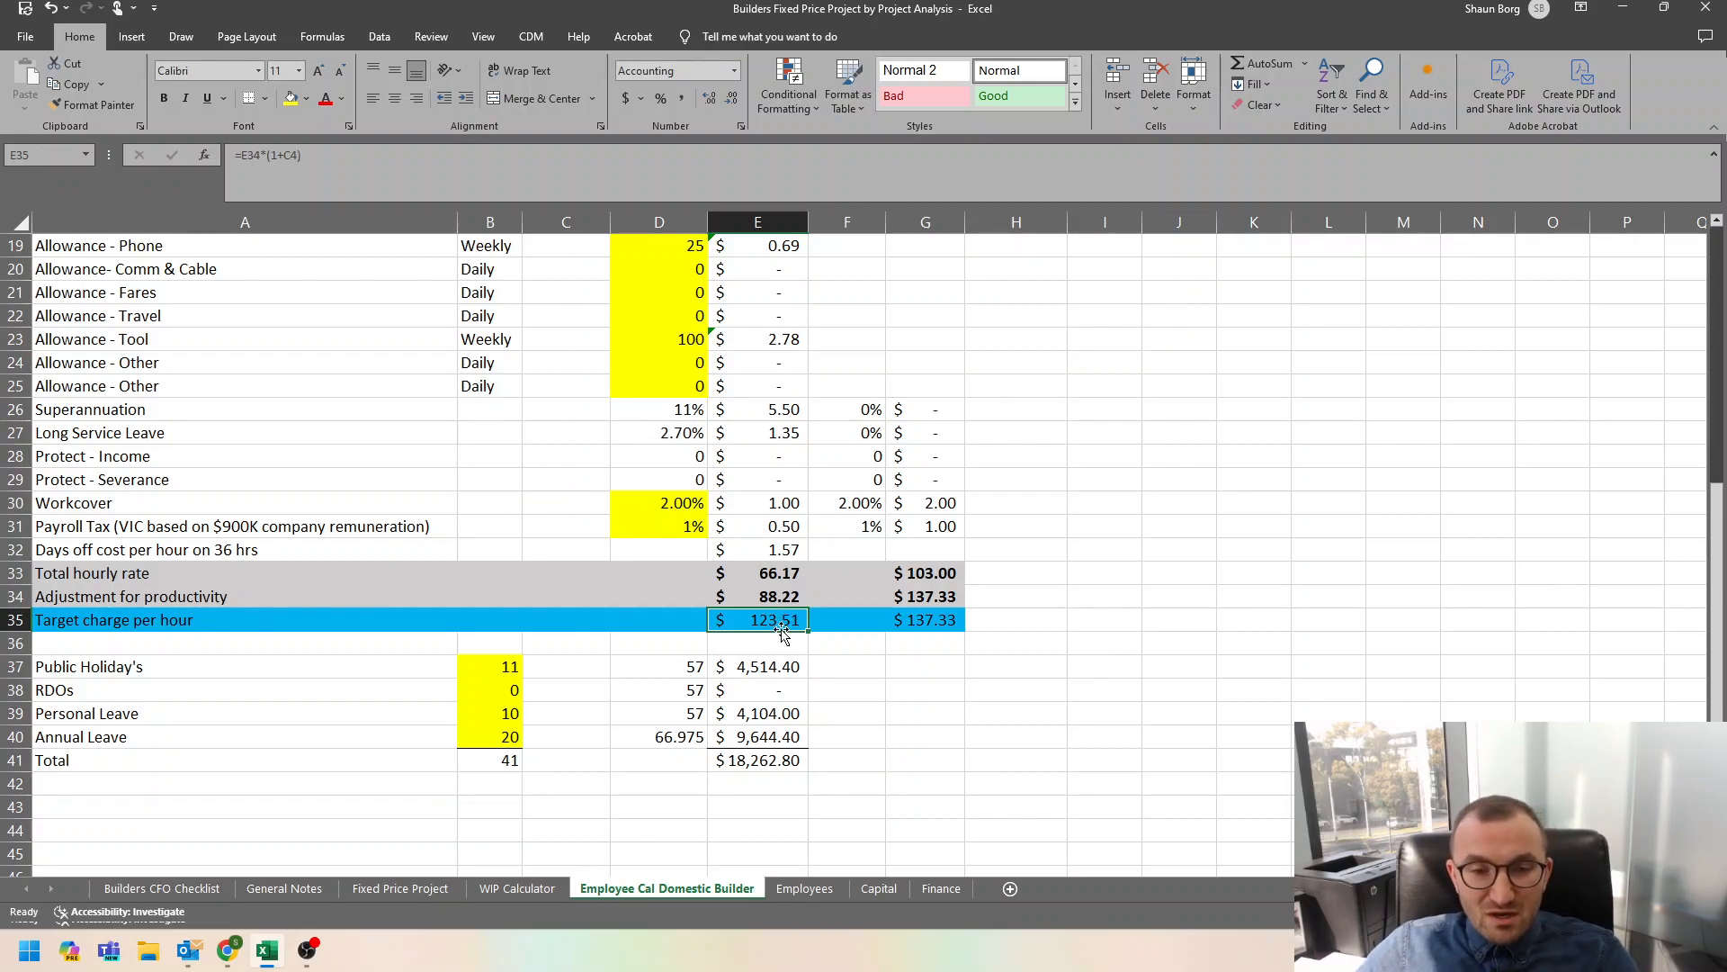
scroll(783, 636, up, 6)
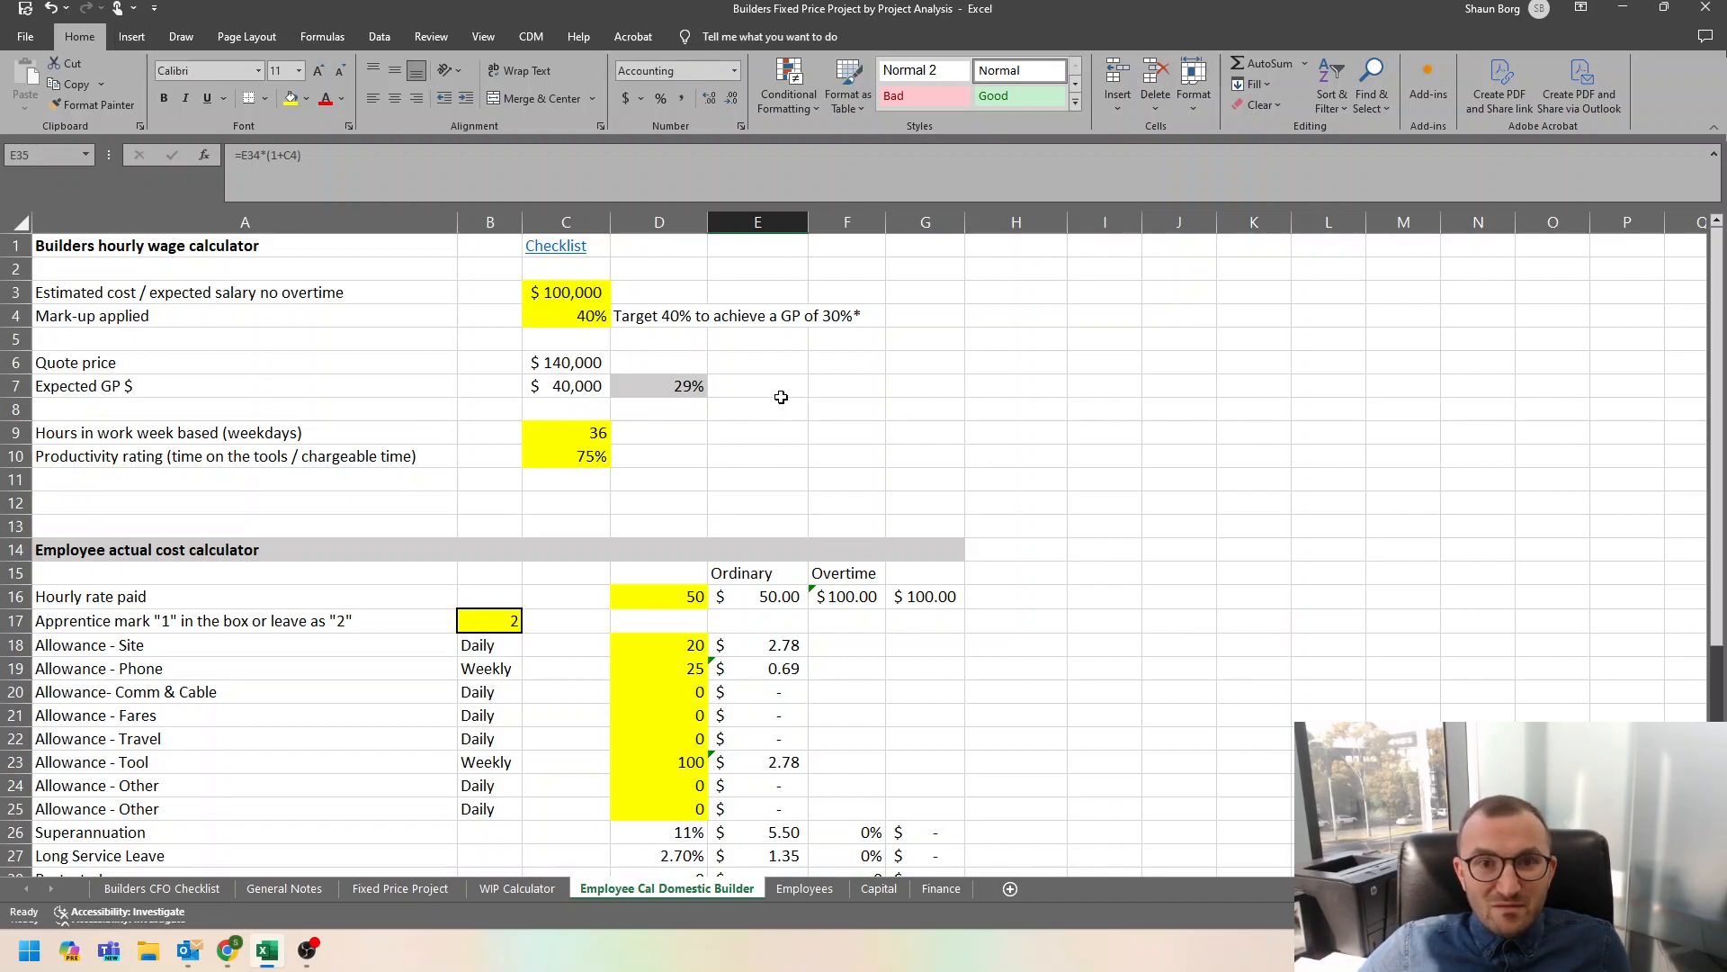
scroll(781, 397, down, 2)
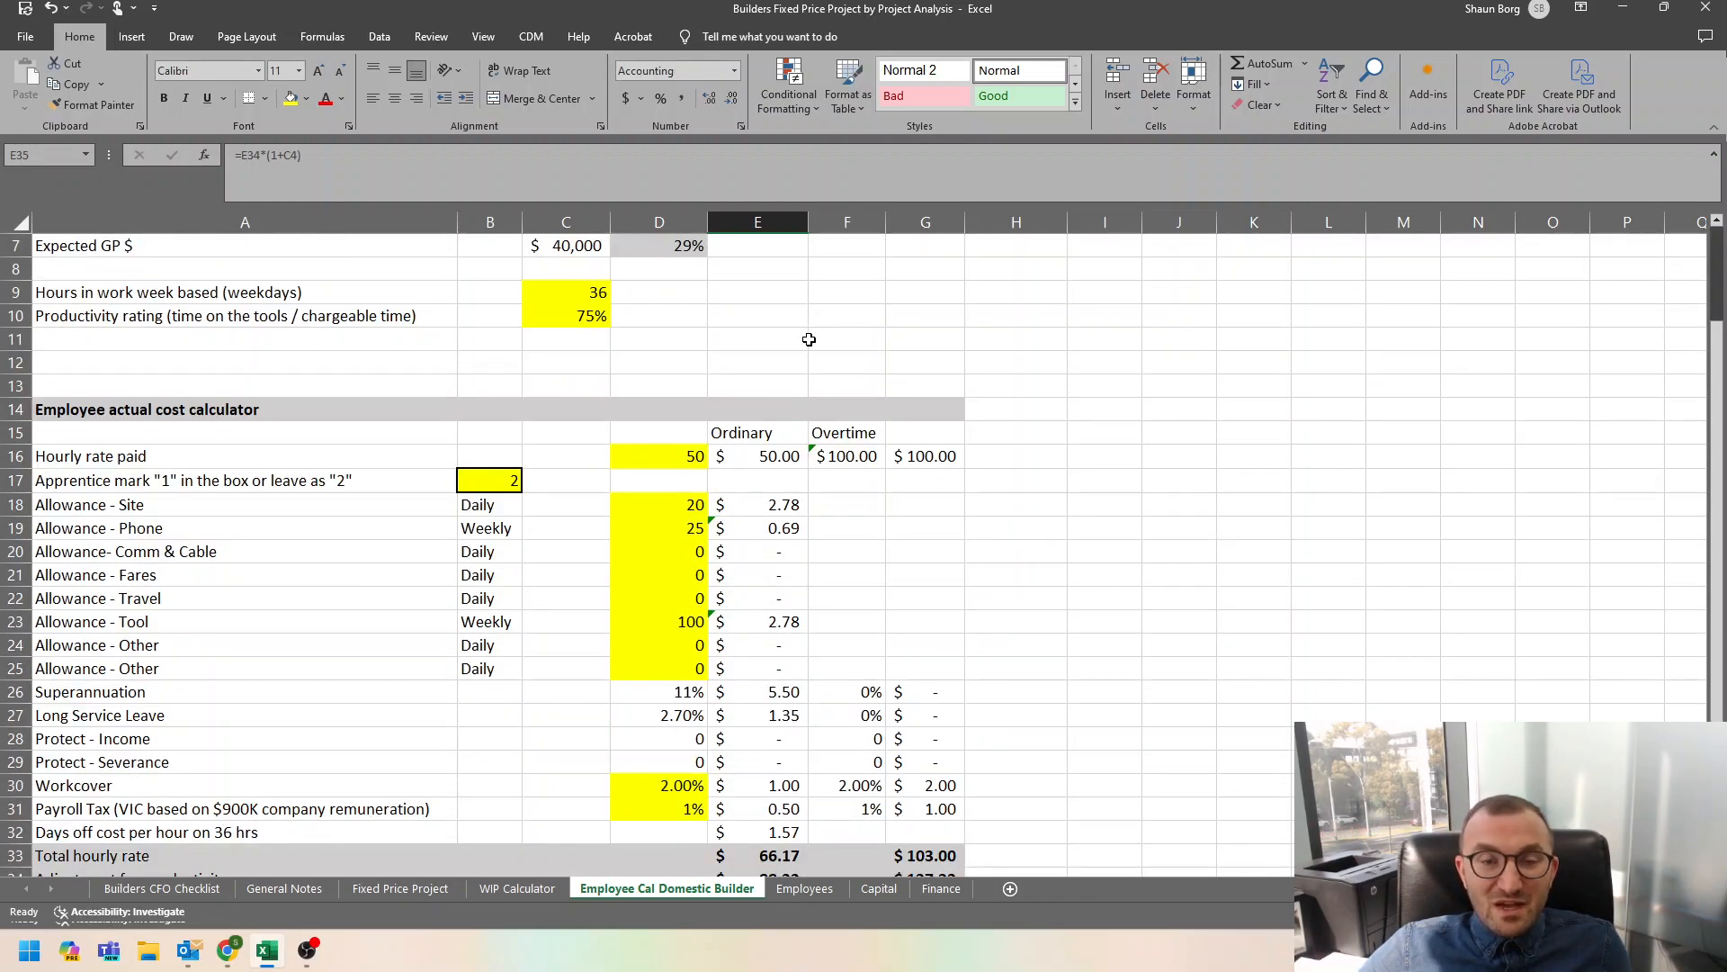